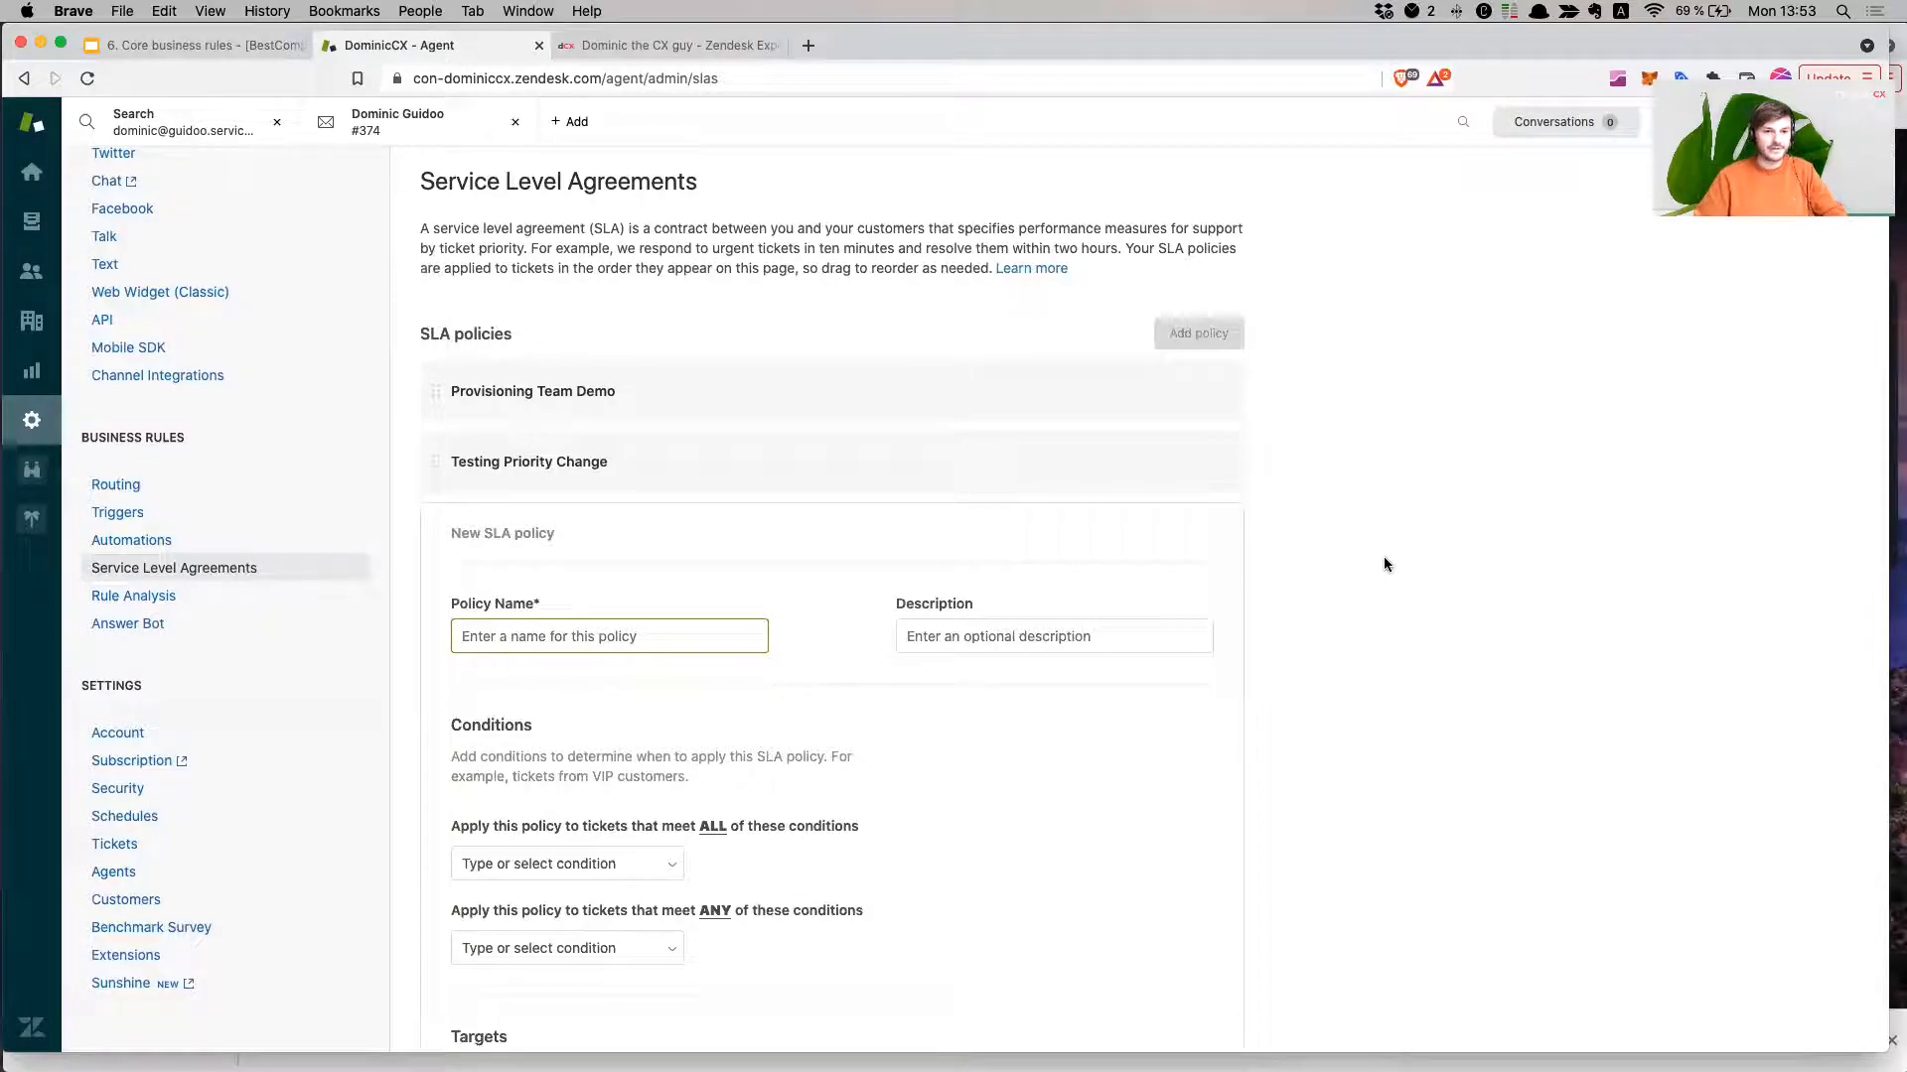
Name the new SLA policy "SLA for" followed by the support brand's handle.
scroll(1381, 586, down, 3)
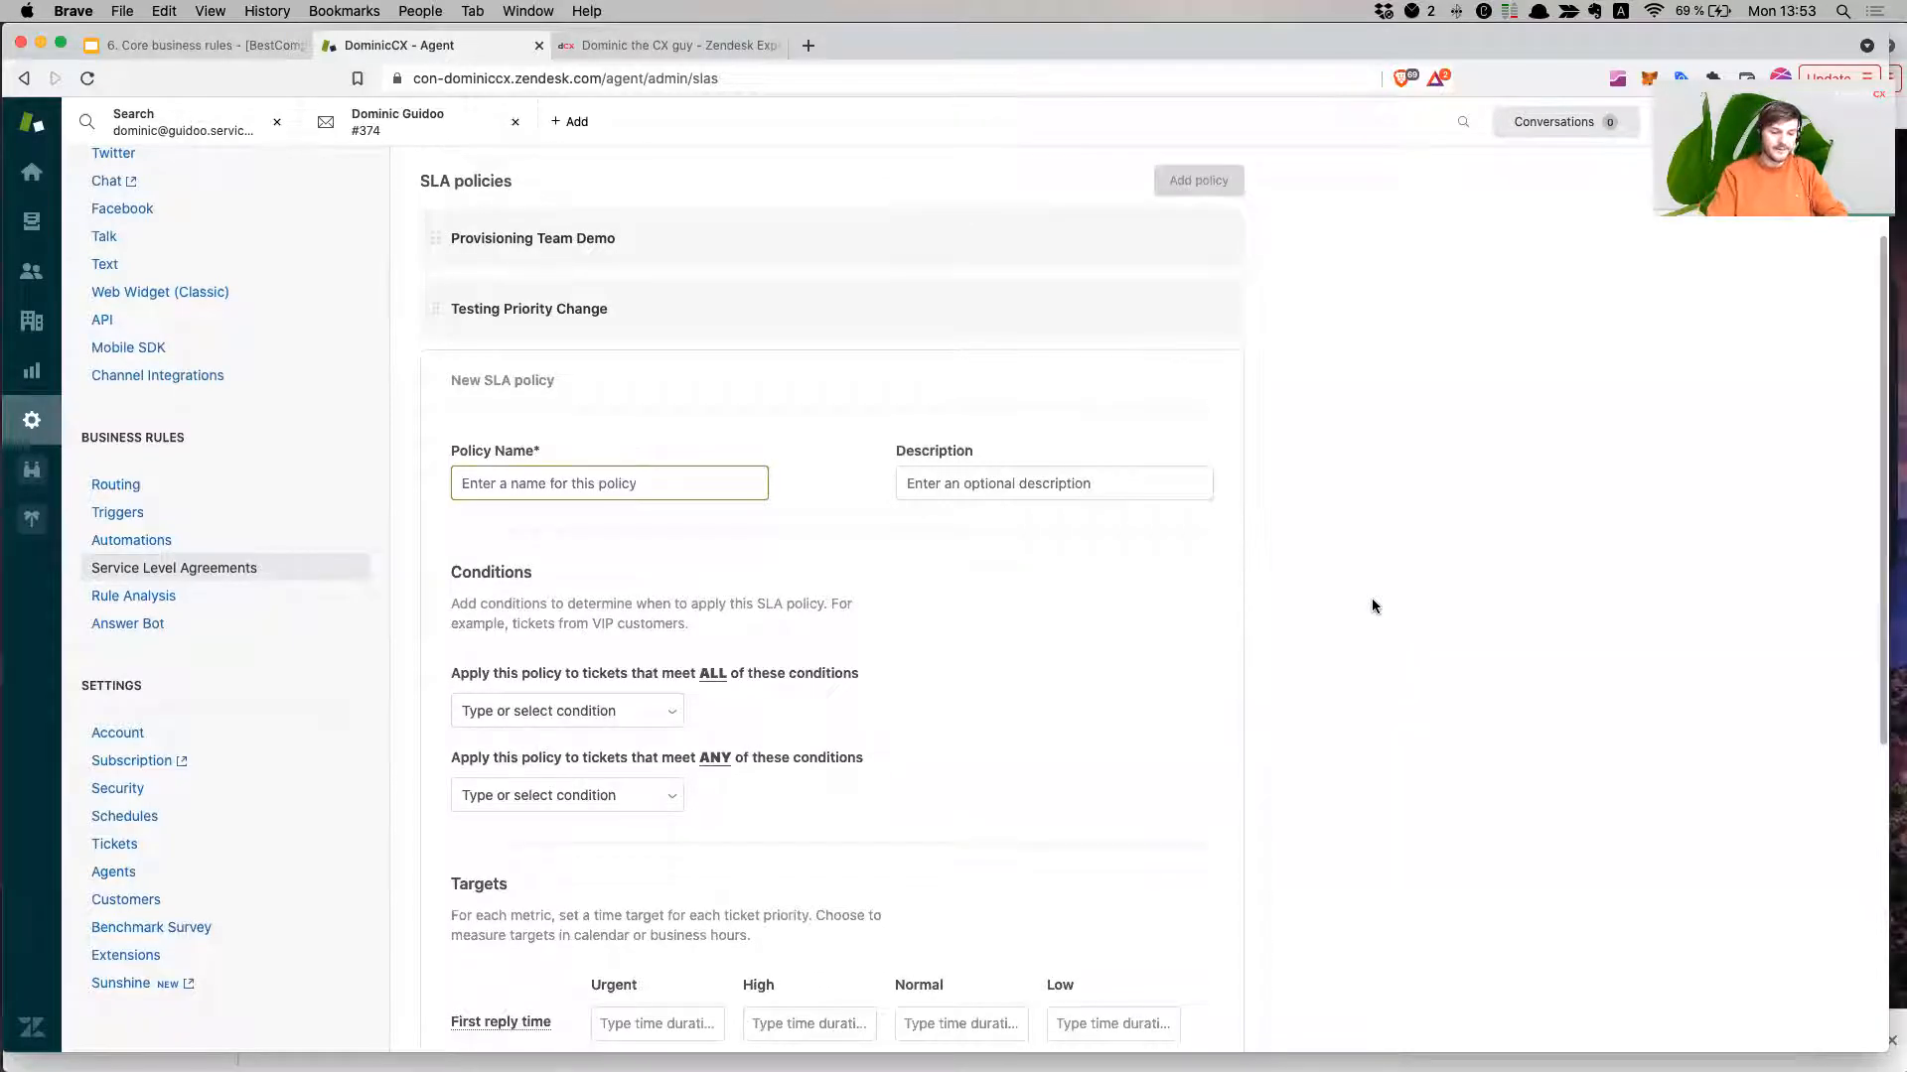
text(S)
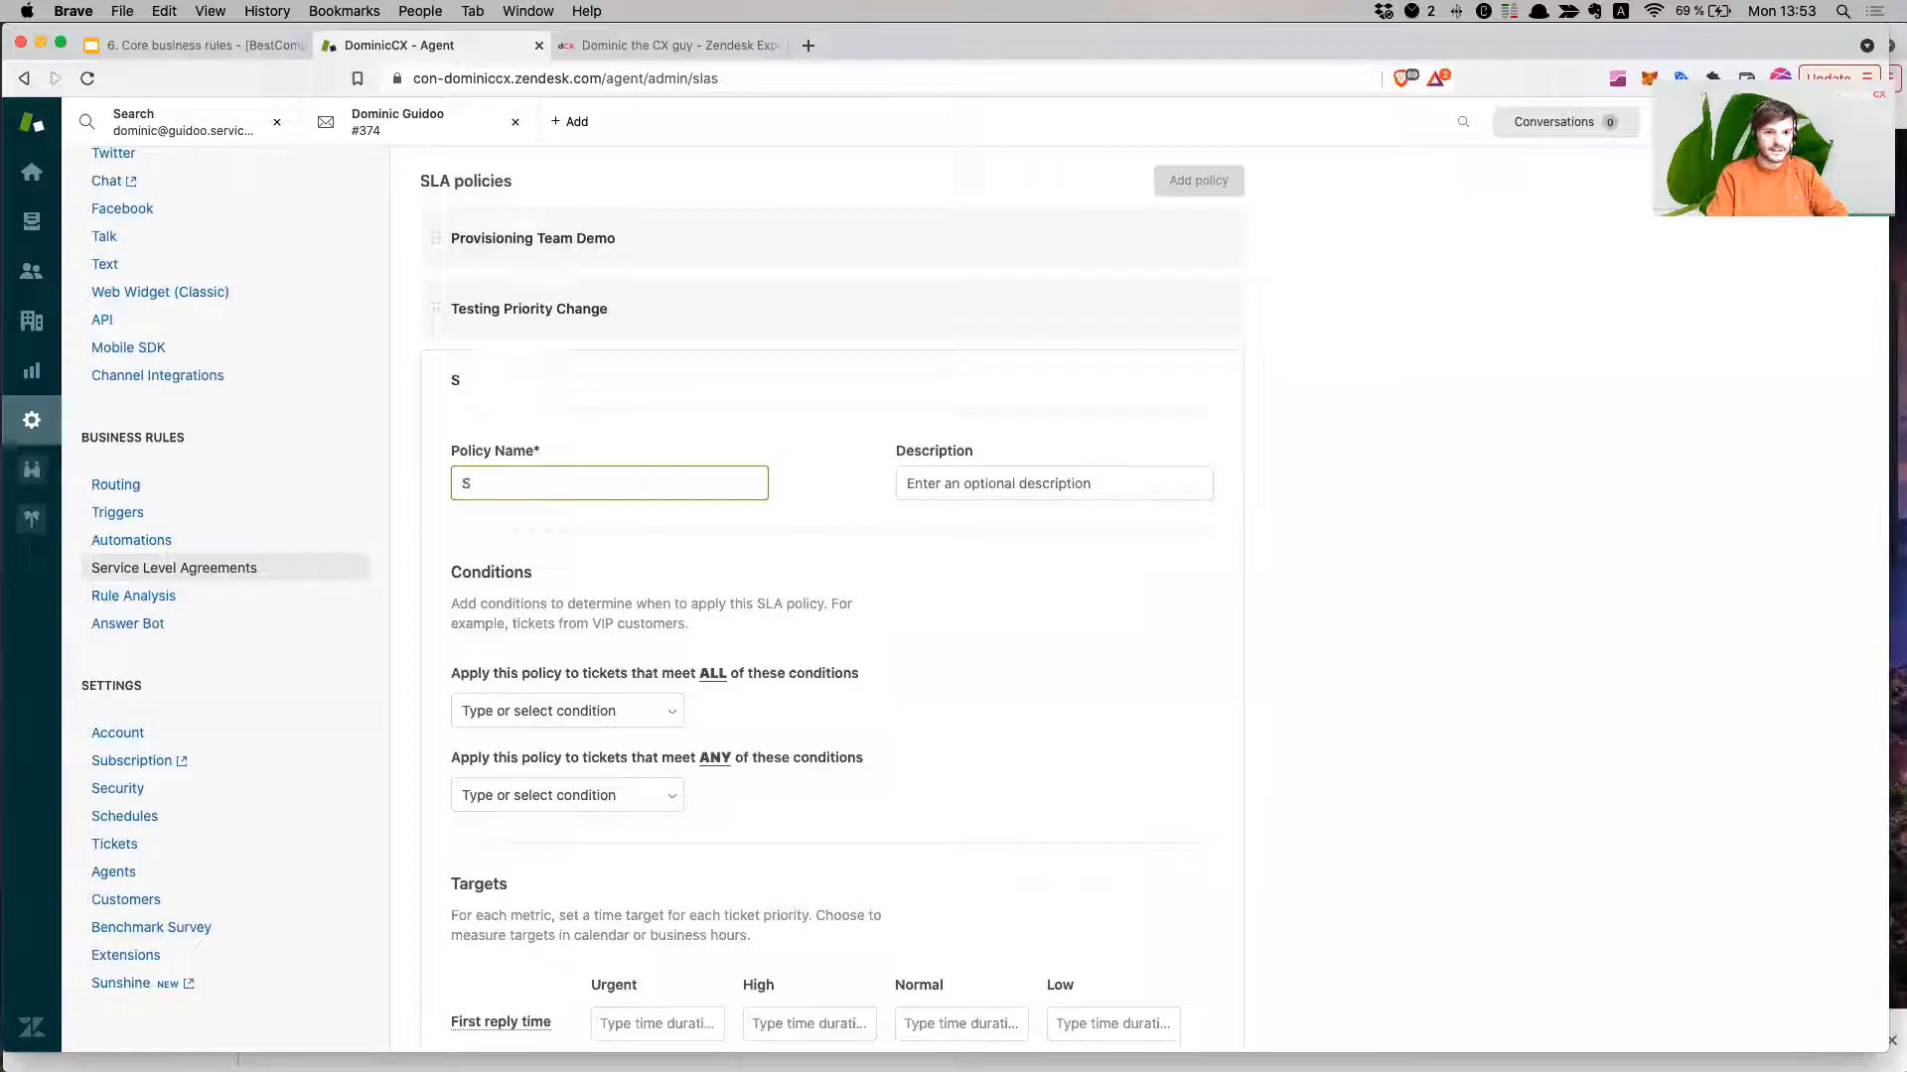
text(LA for d)
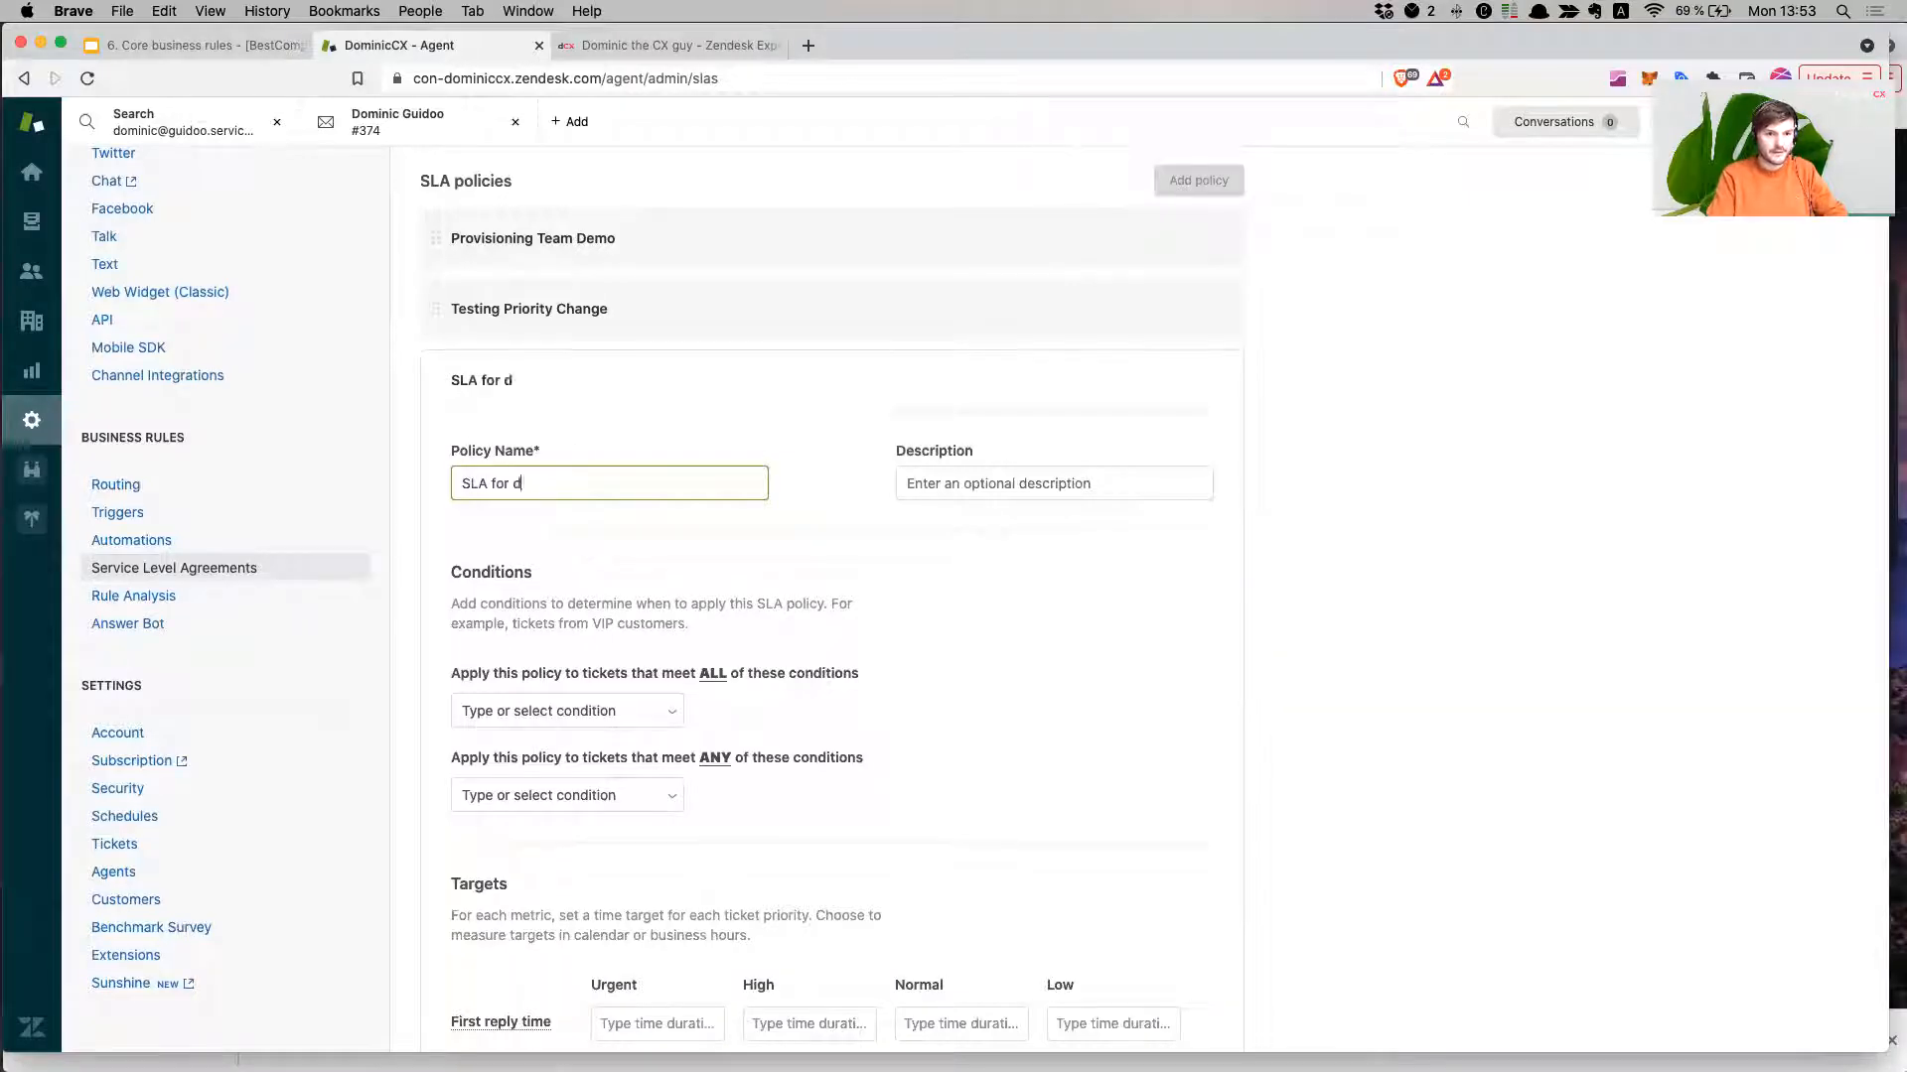
text(ominicthecxgiu)
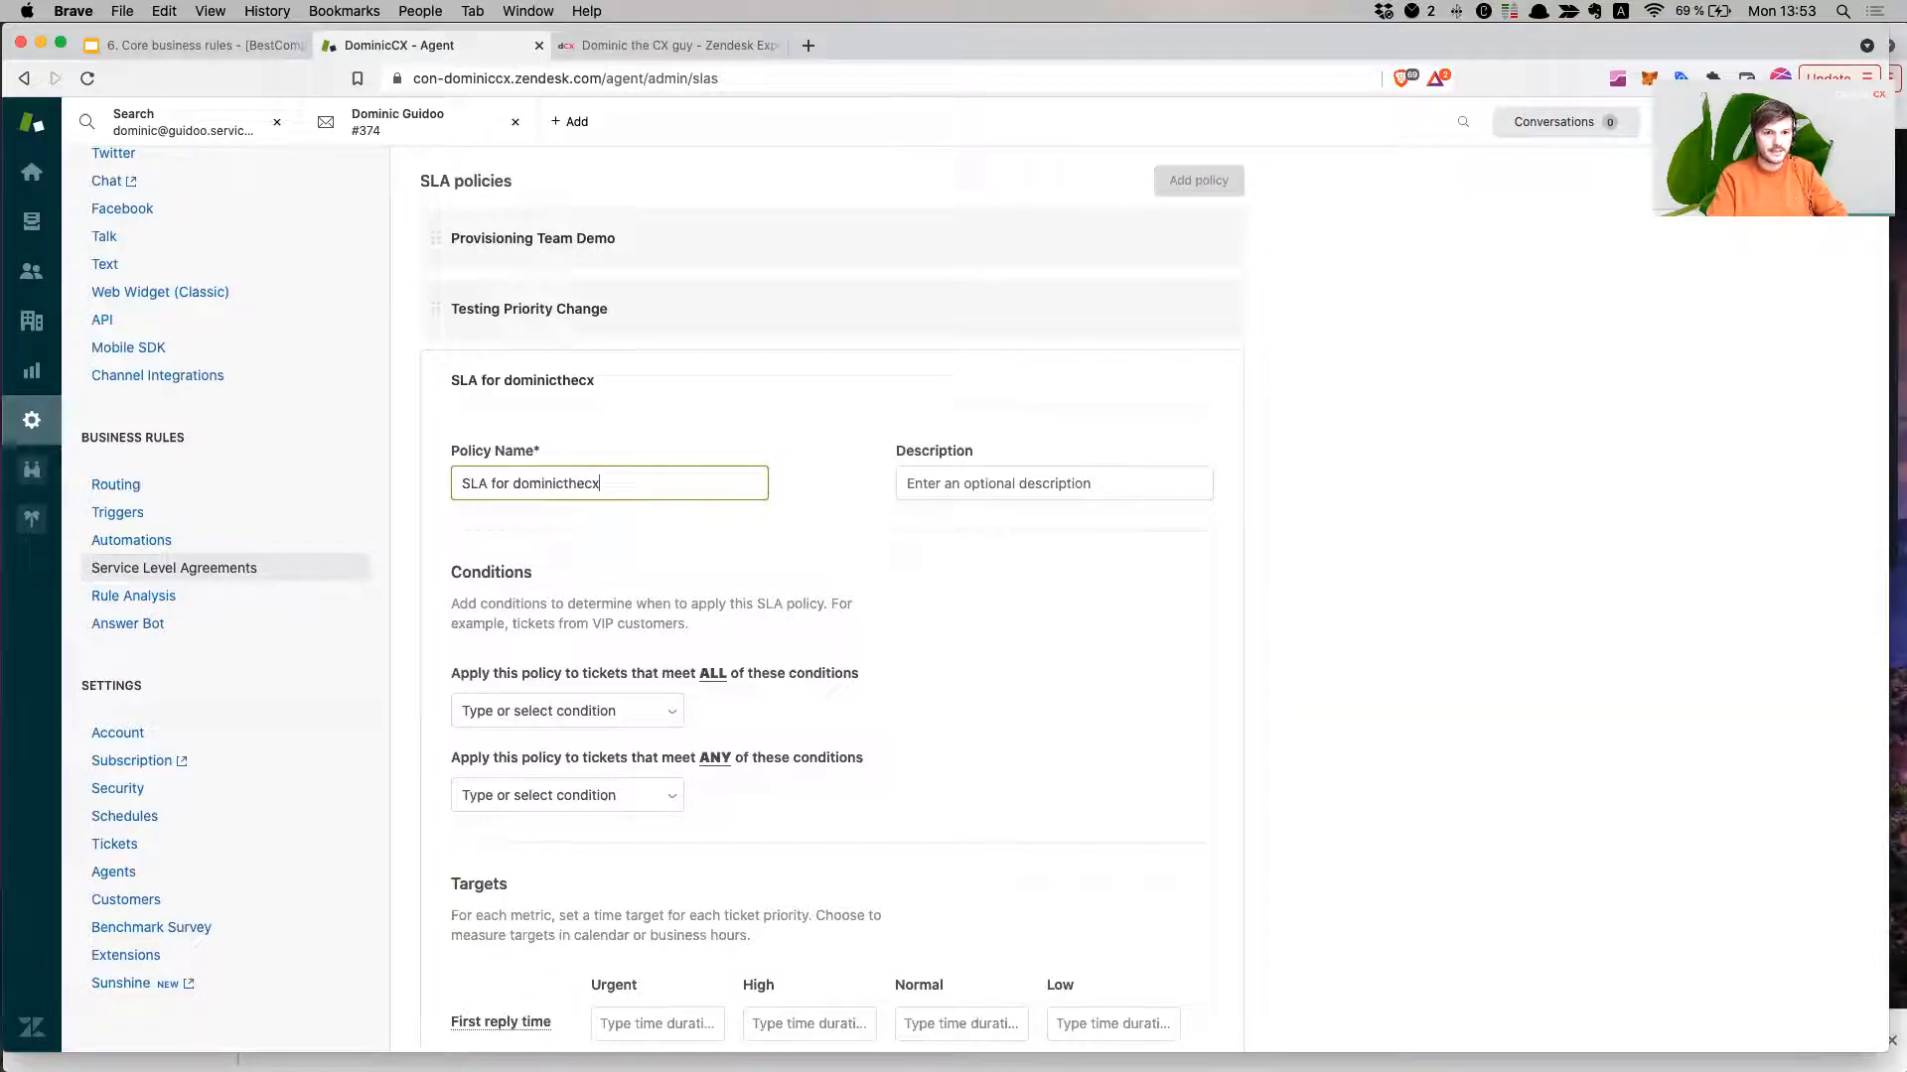
key(BackSpace)
key(BackSpace)
text(uy)
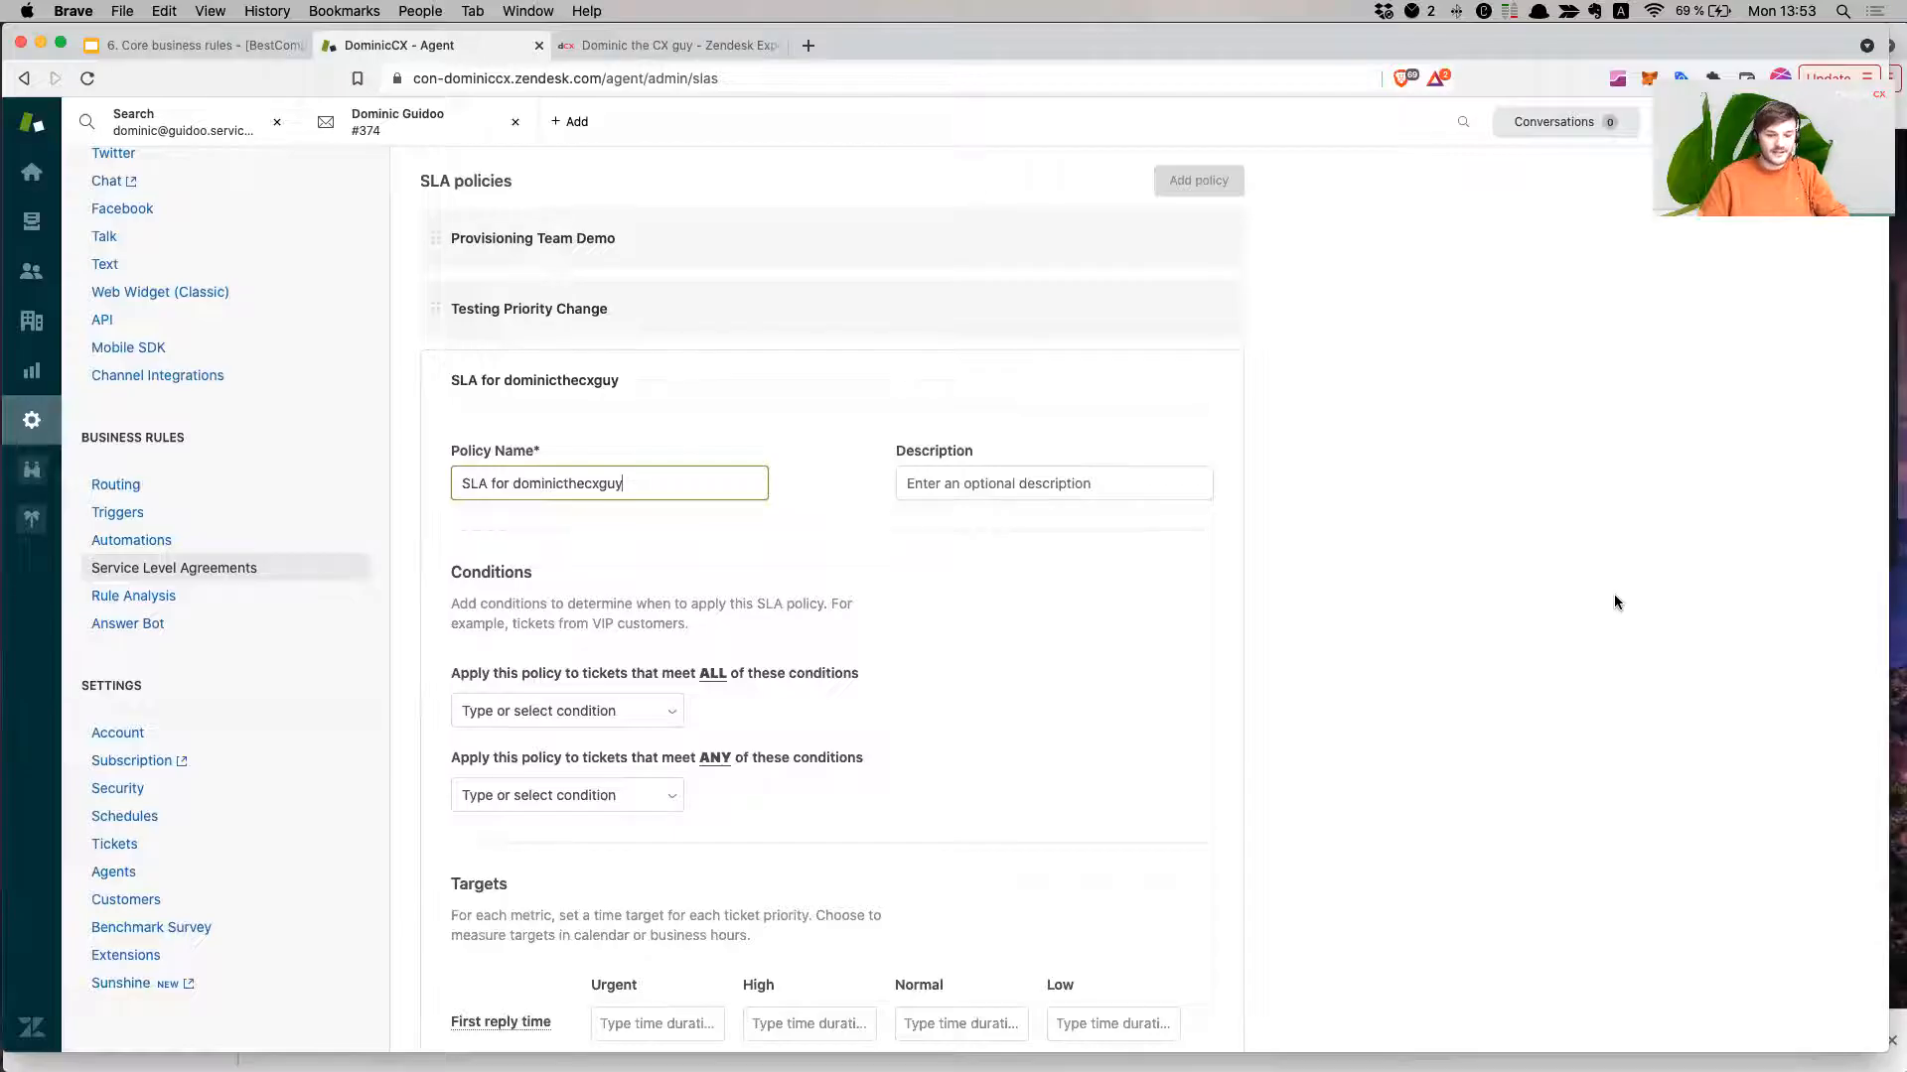
Examine the policy's two condition groups, the one requiring ALL conditions and the one requiring ANY of them.
scroll(1059, 584, down, 2)
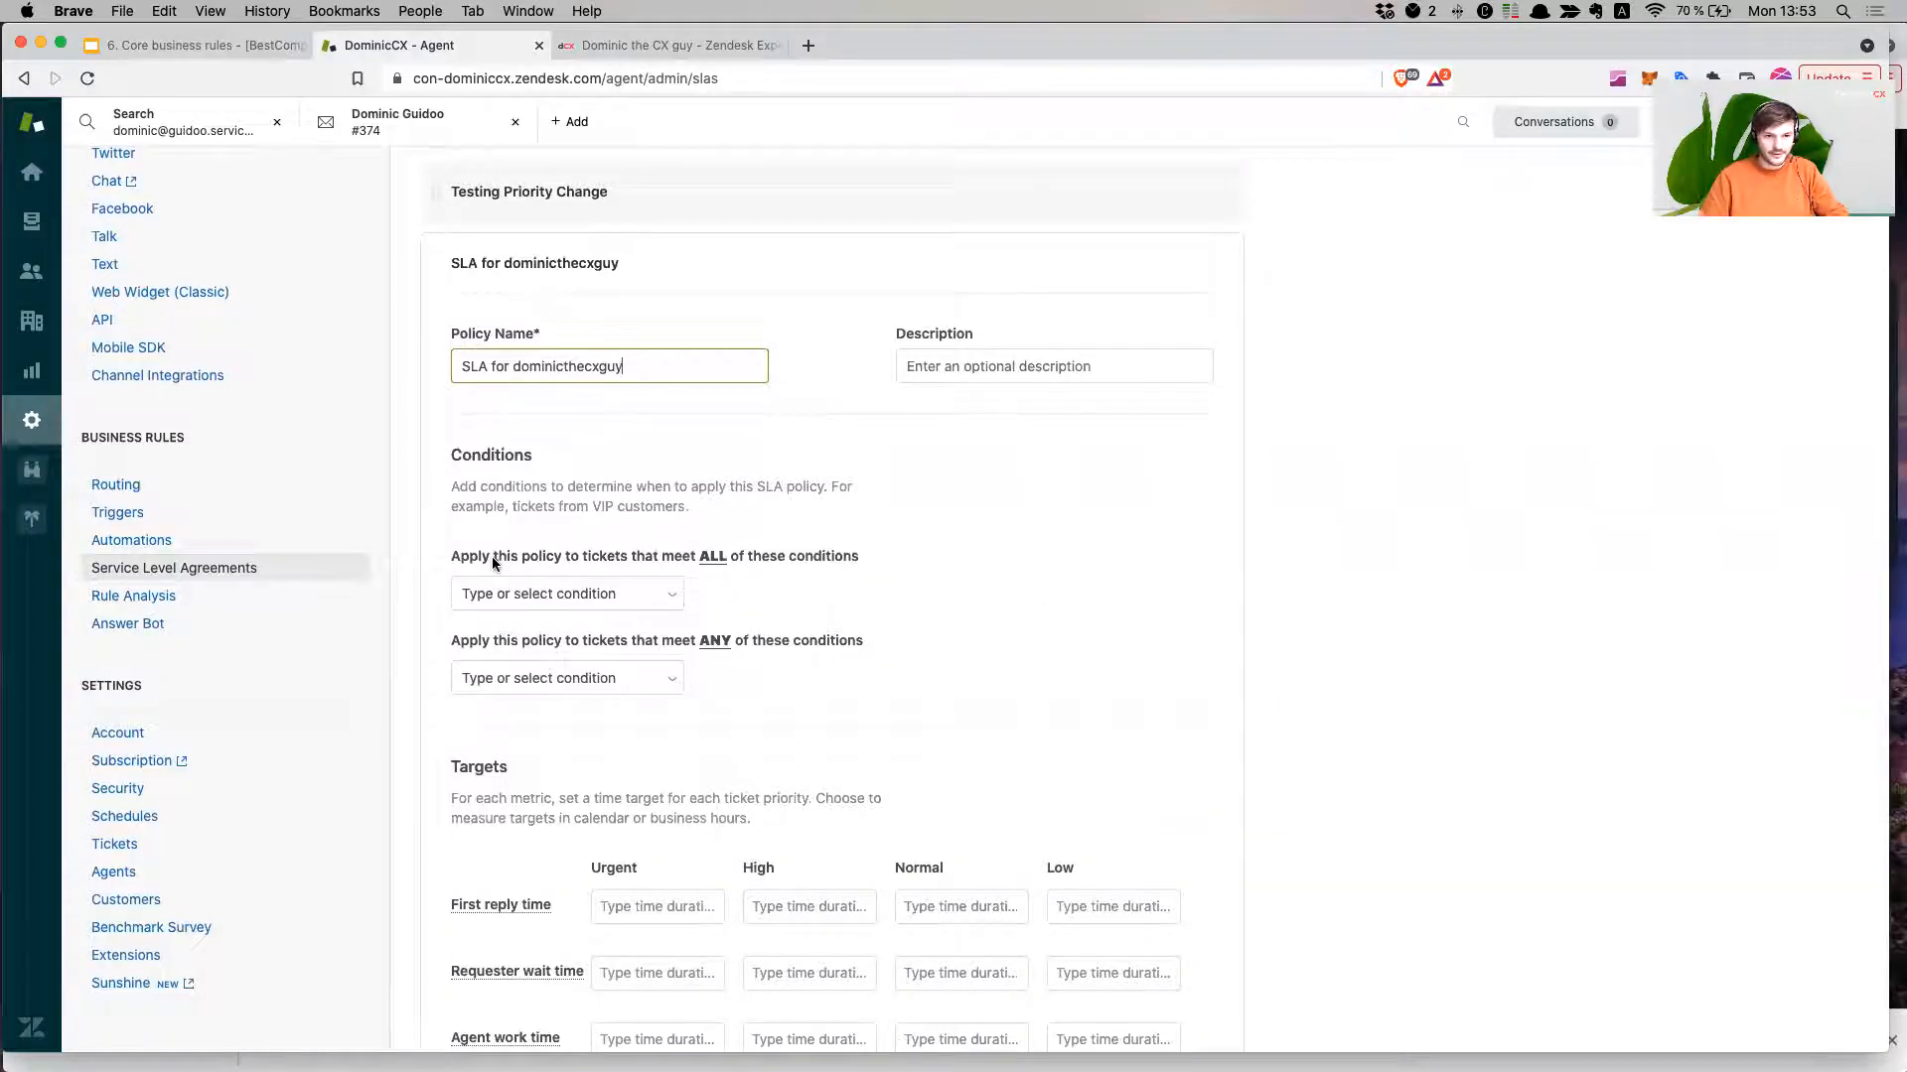
drag(491, 556, 832, 552)
drag(506, 641, 846, 642)
click(849, 641)
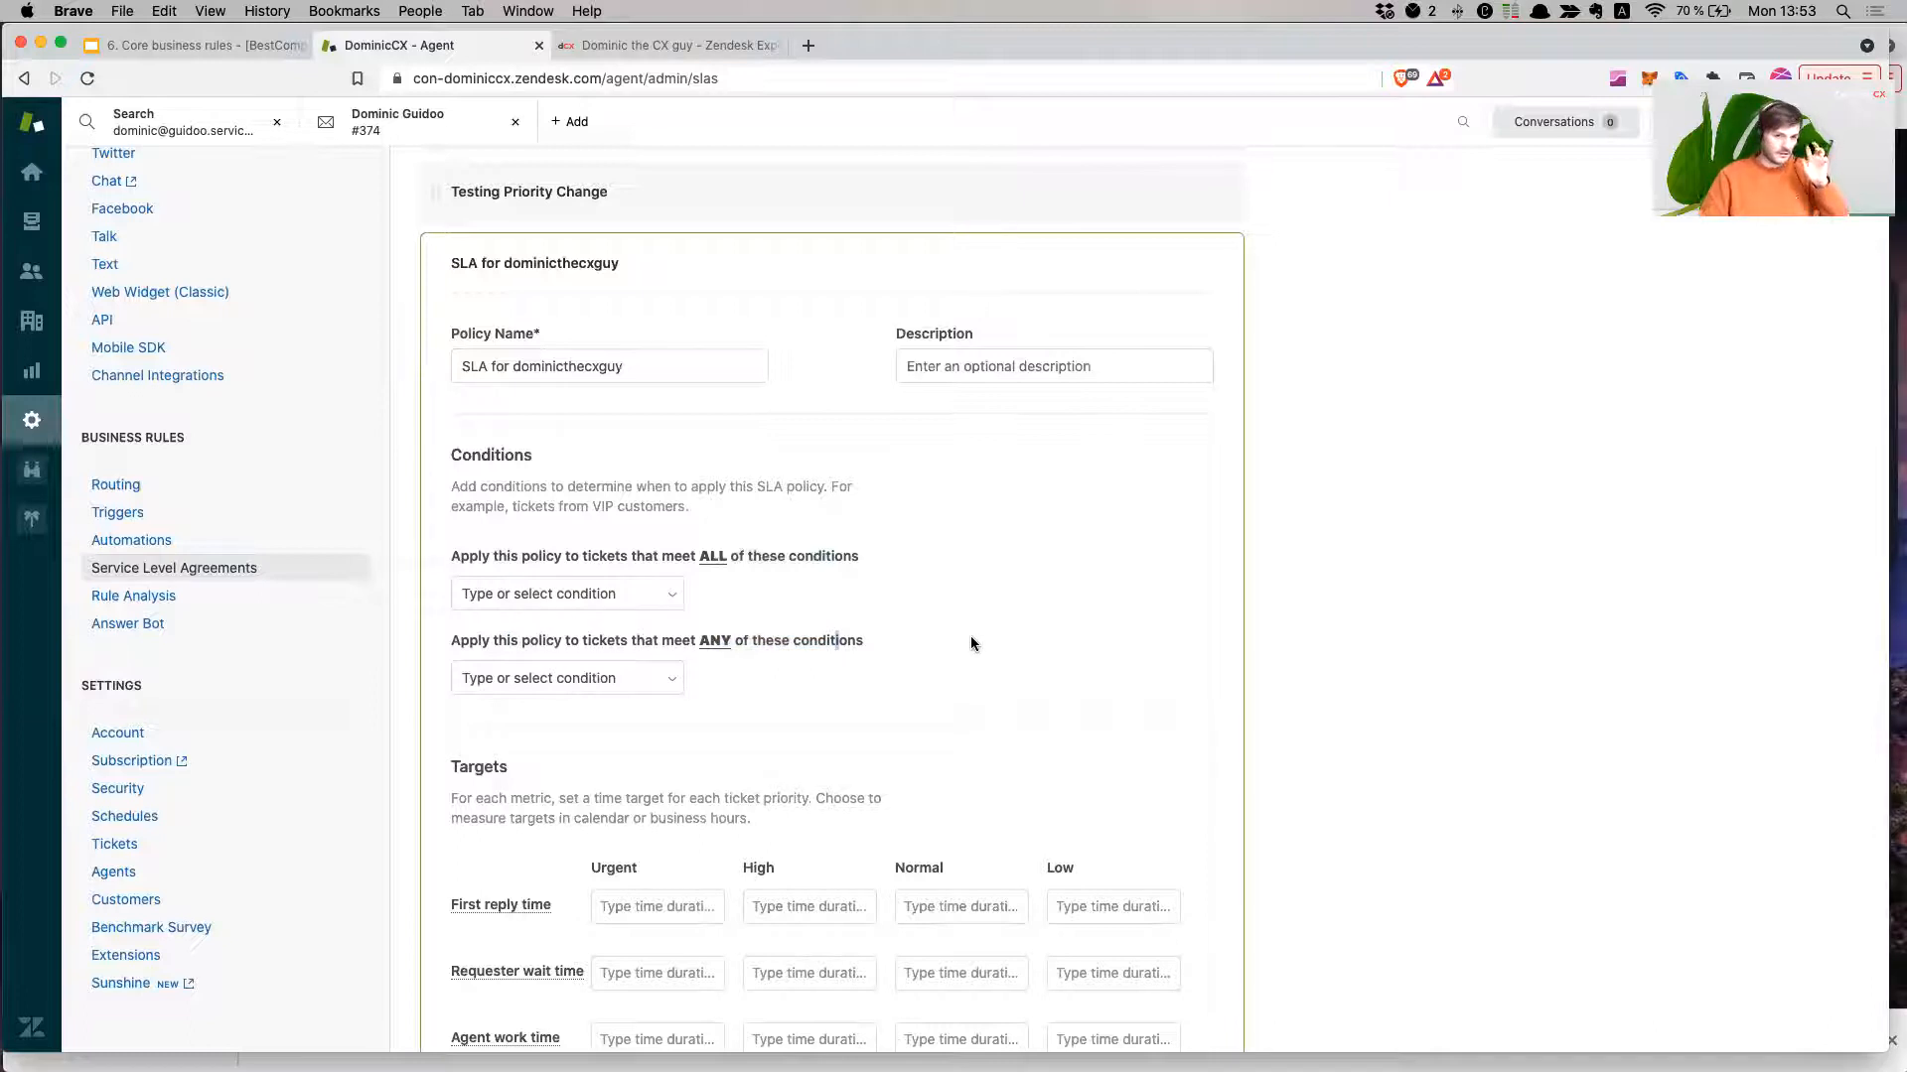
drag(449, 556, 847, 578)
drag(449, 556, 783, 559)
click(807, 552)
drag(604, 556, 862, 544)
click(778, 566)
Add a condition to the ALL group so the policy applies when Channel Is Email.
click(610, 588)
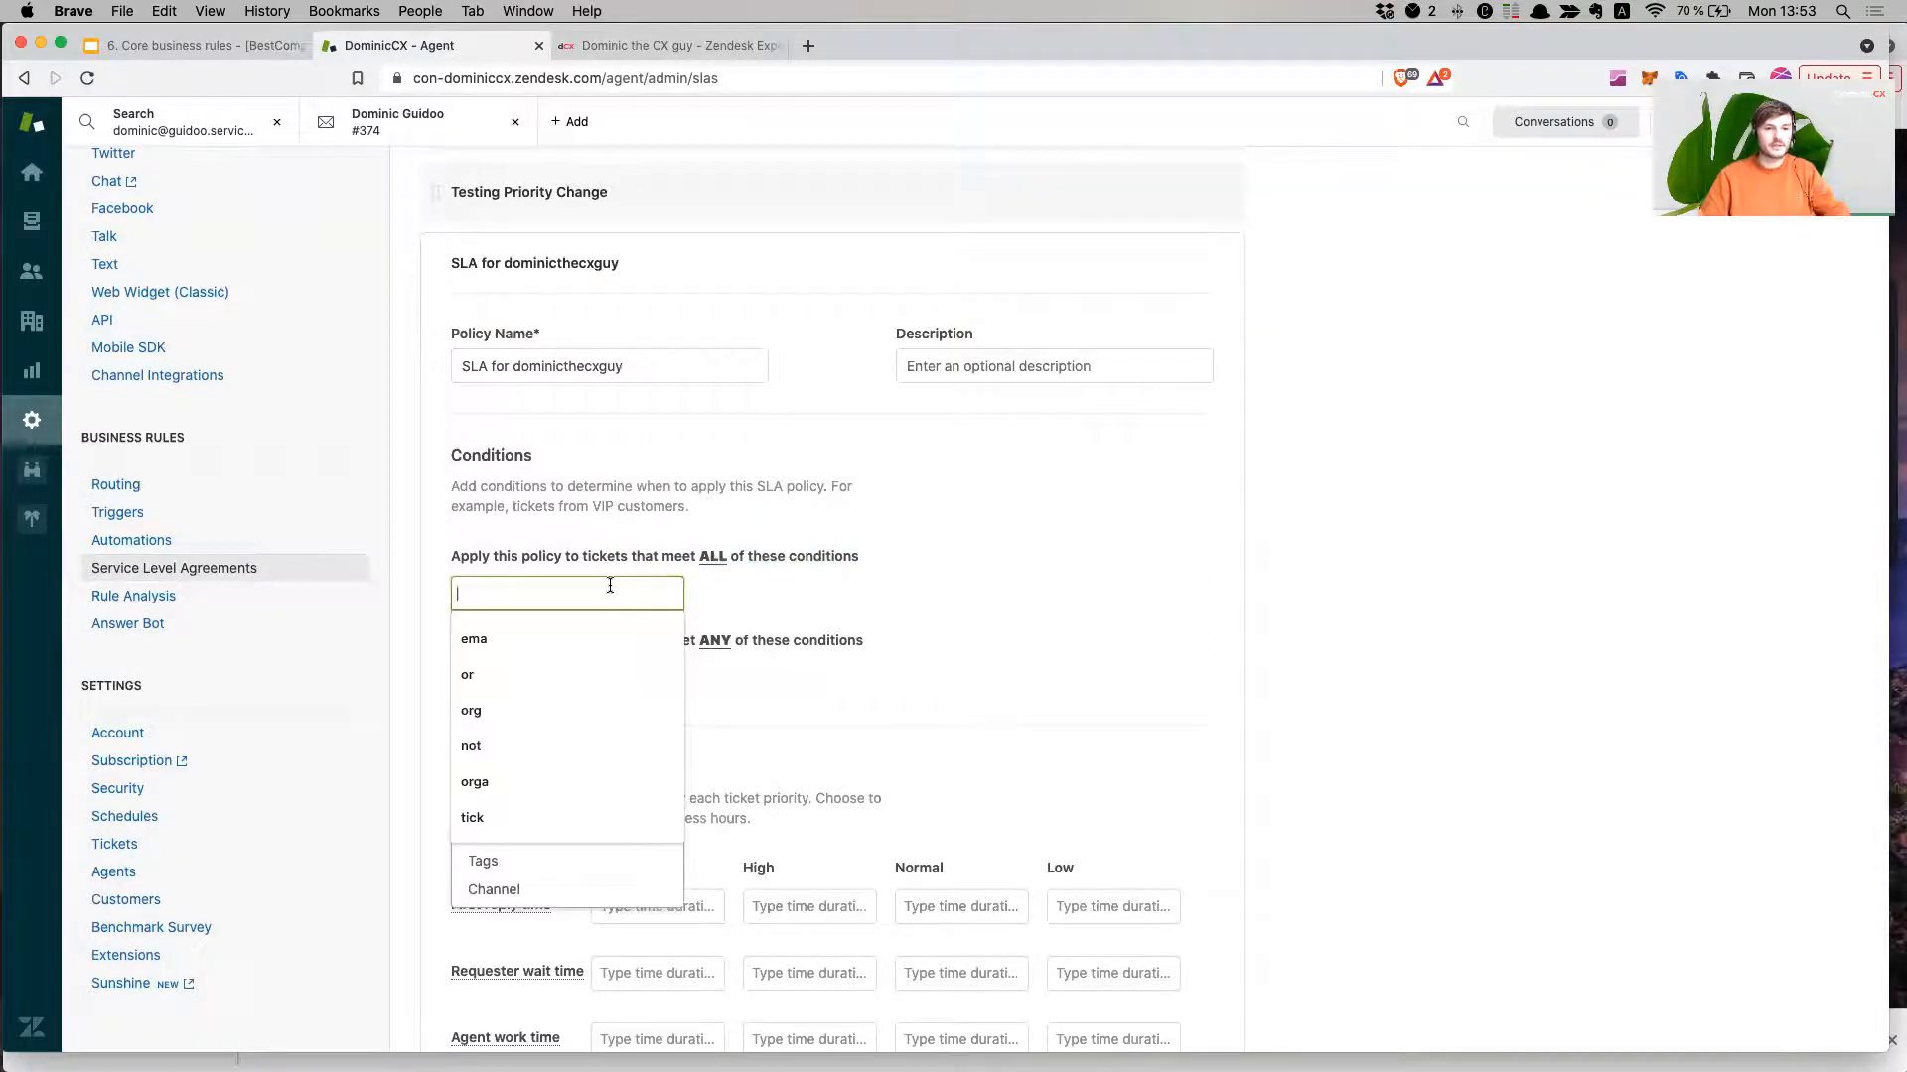
click(609, 588)
click(610, 588)
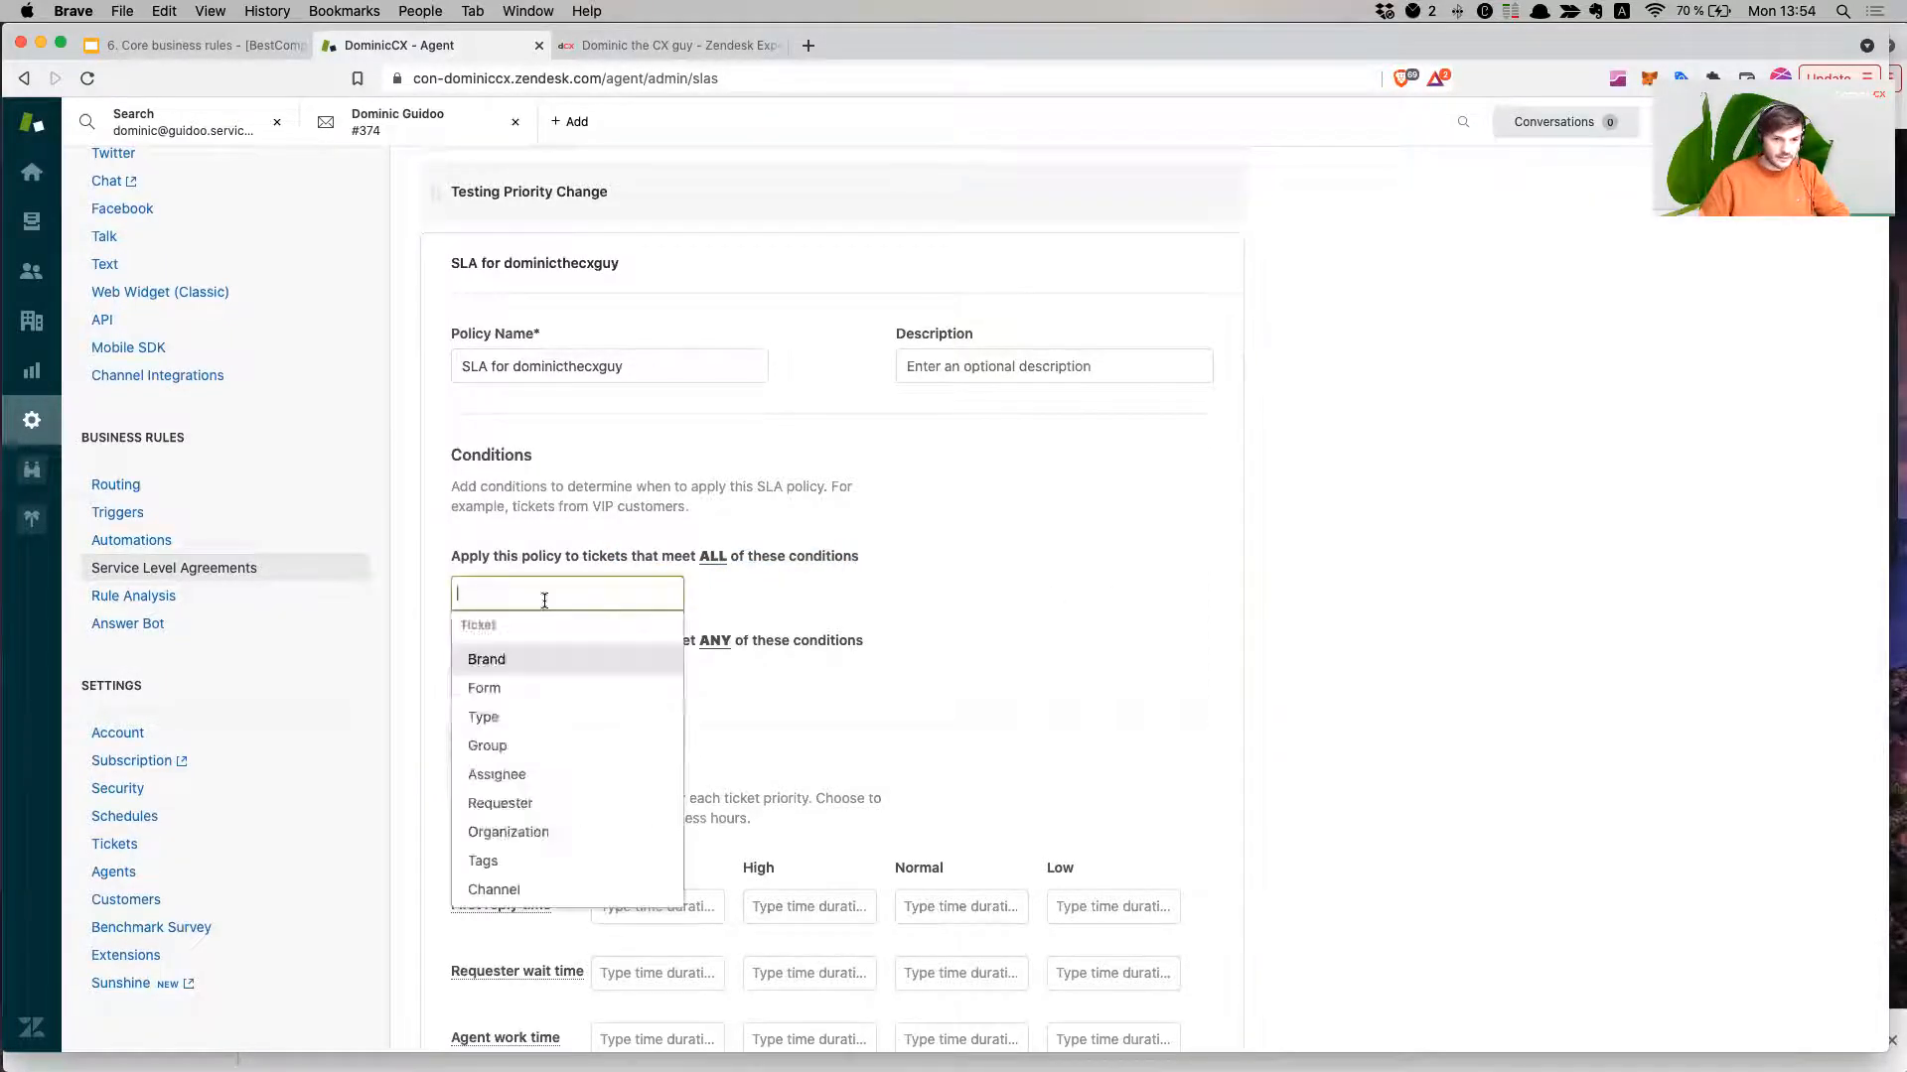
text(ch)
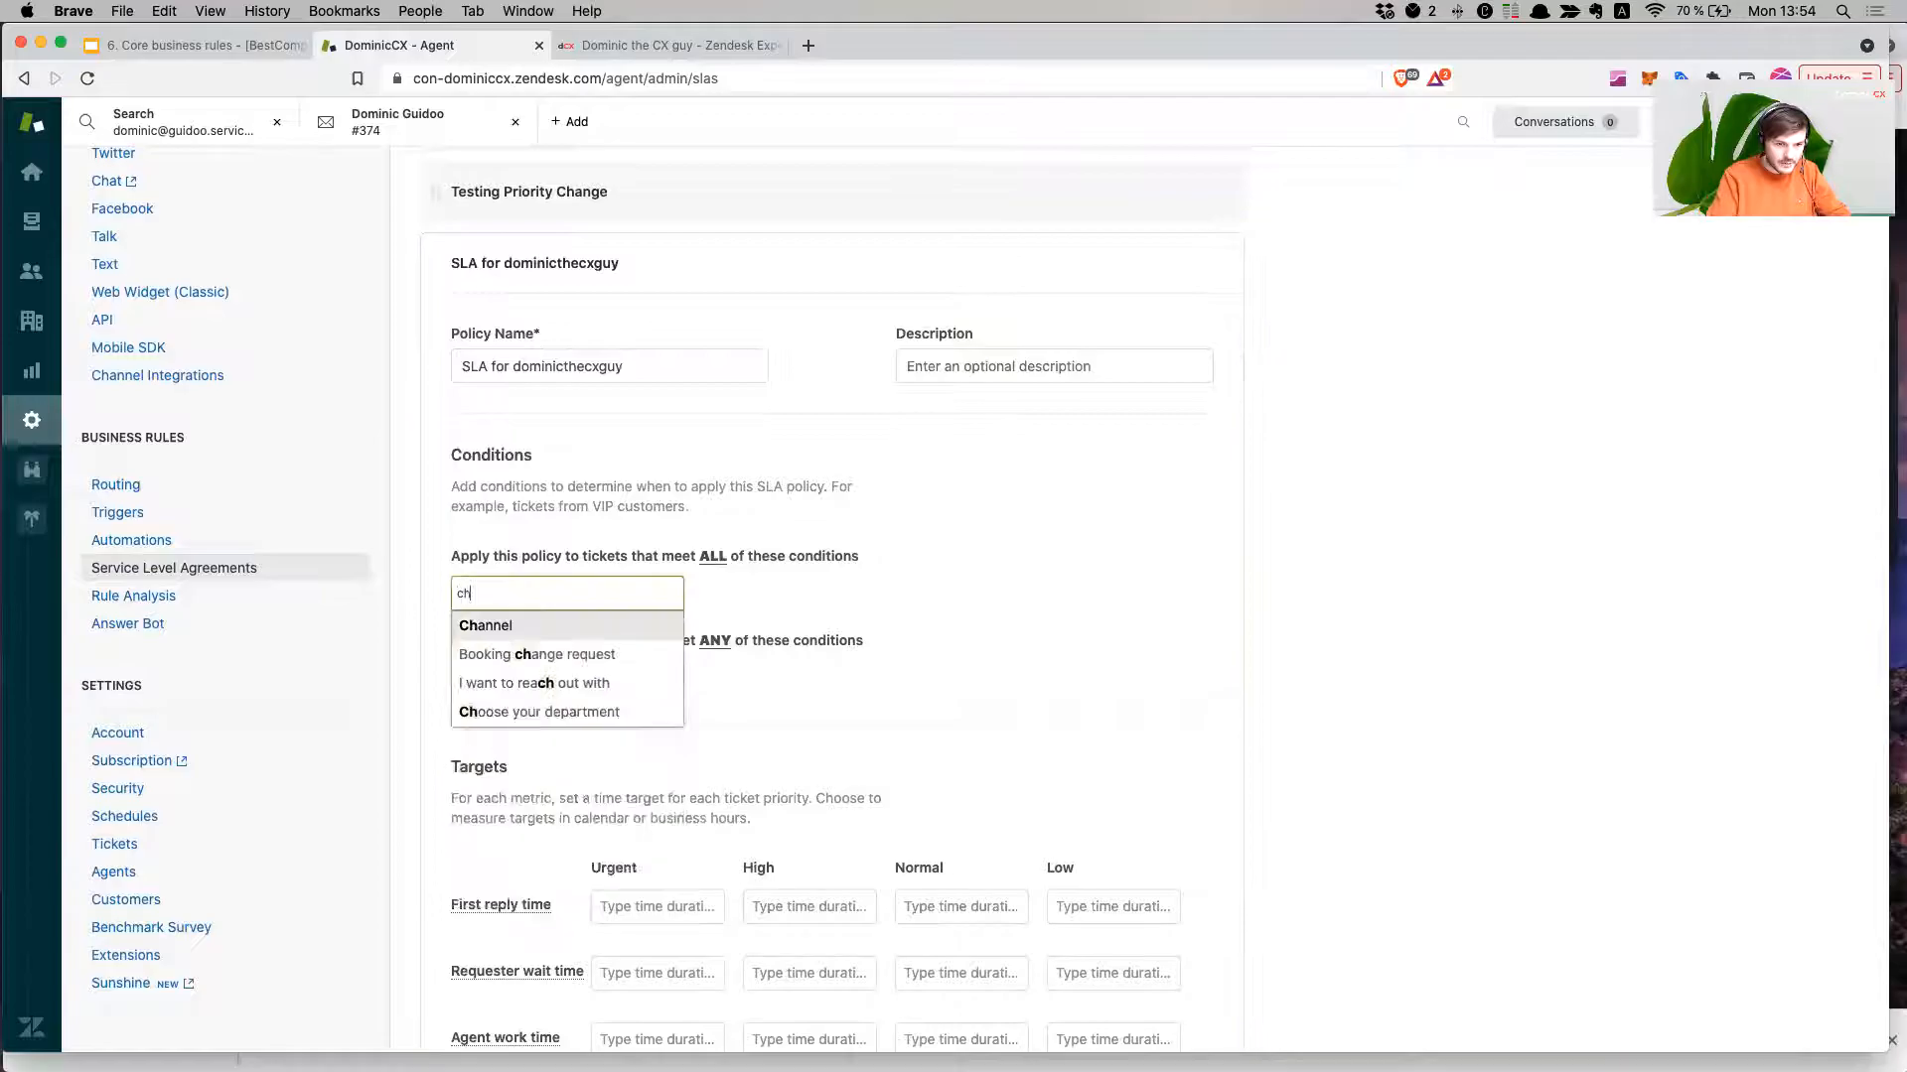
click(546, 627)
click(735, 626)
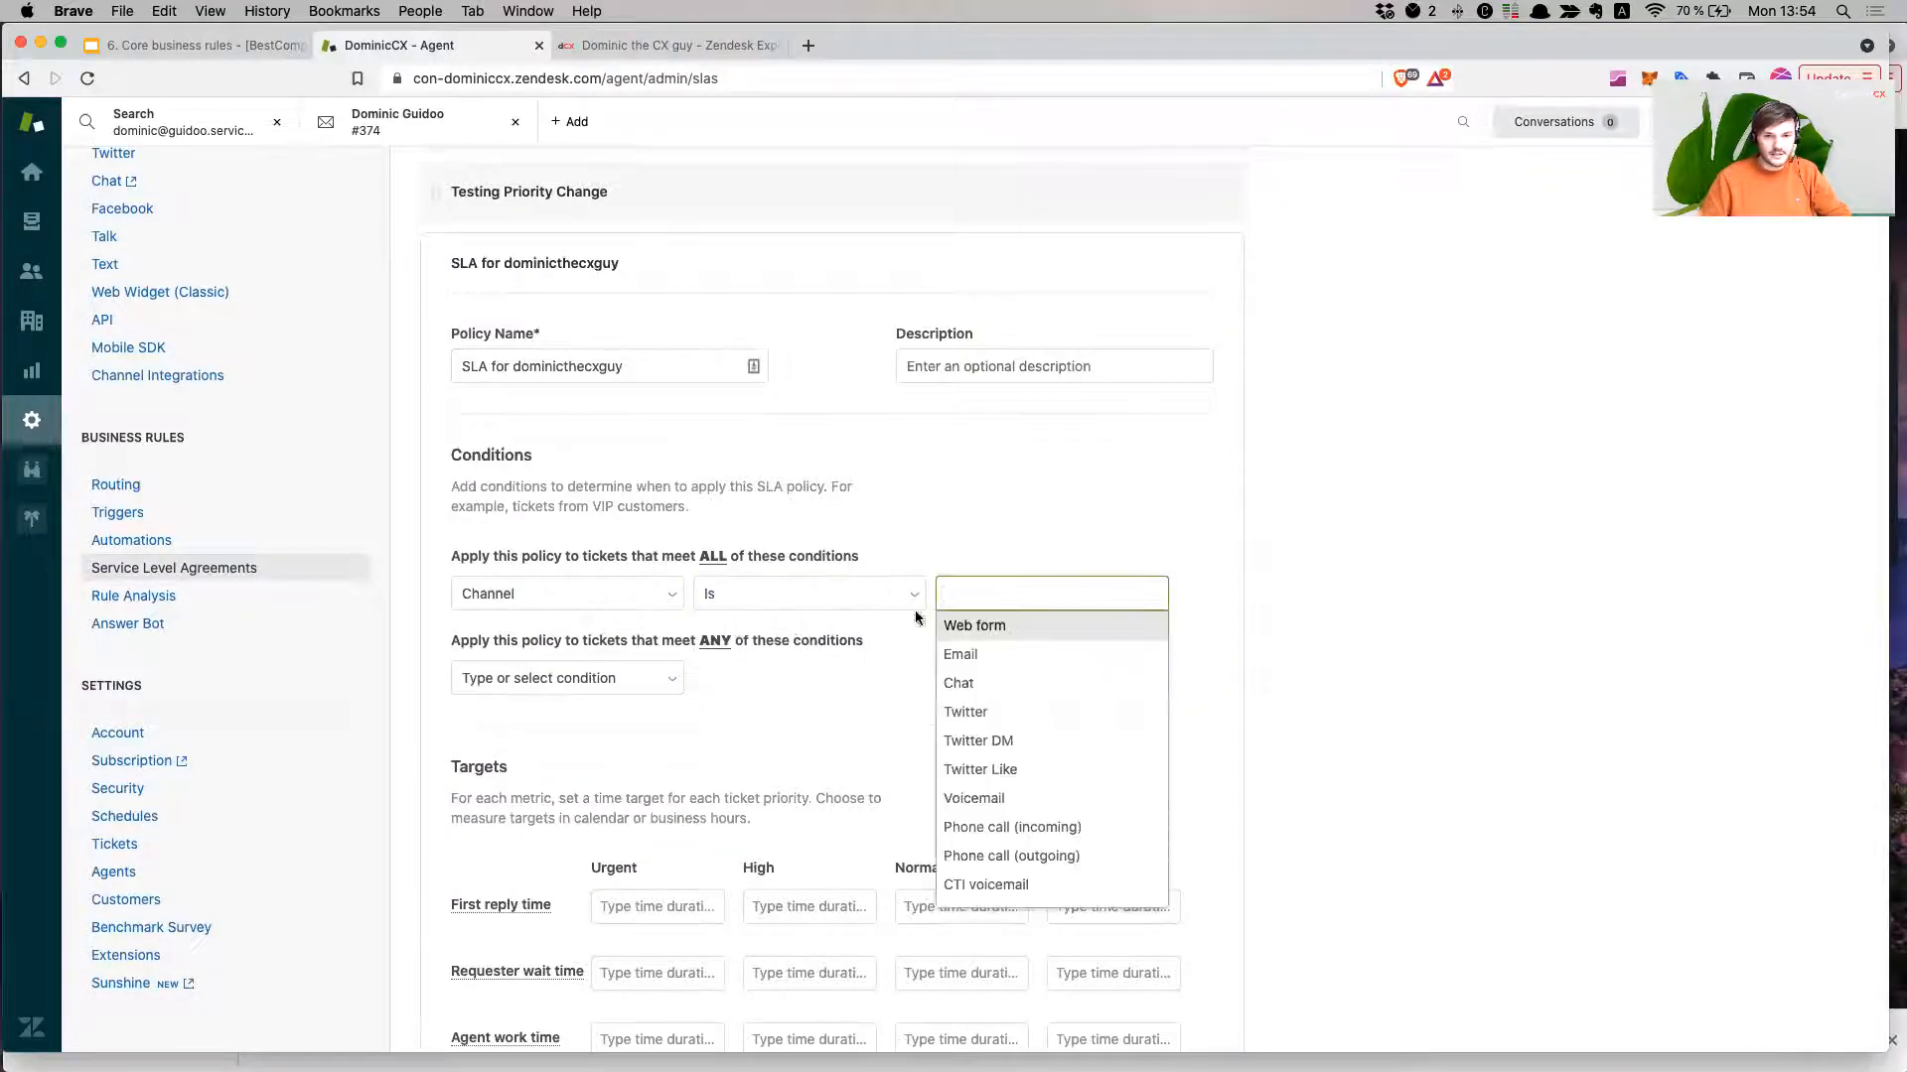
click(1068, 654)
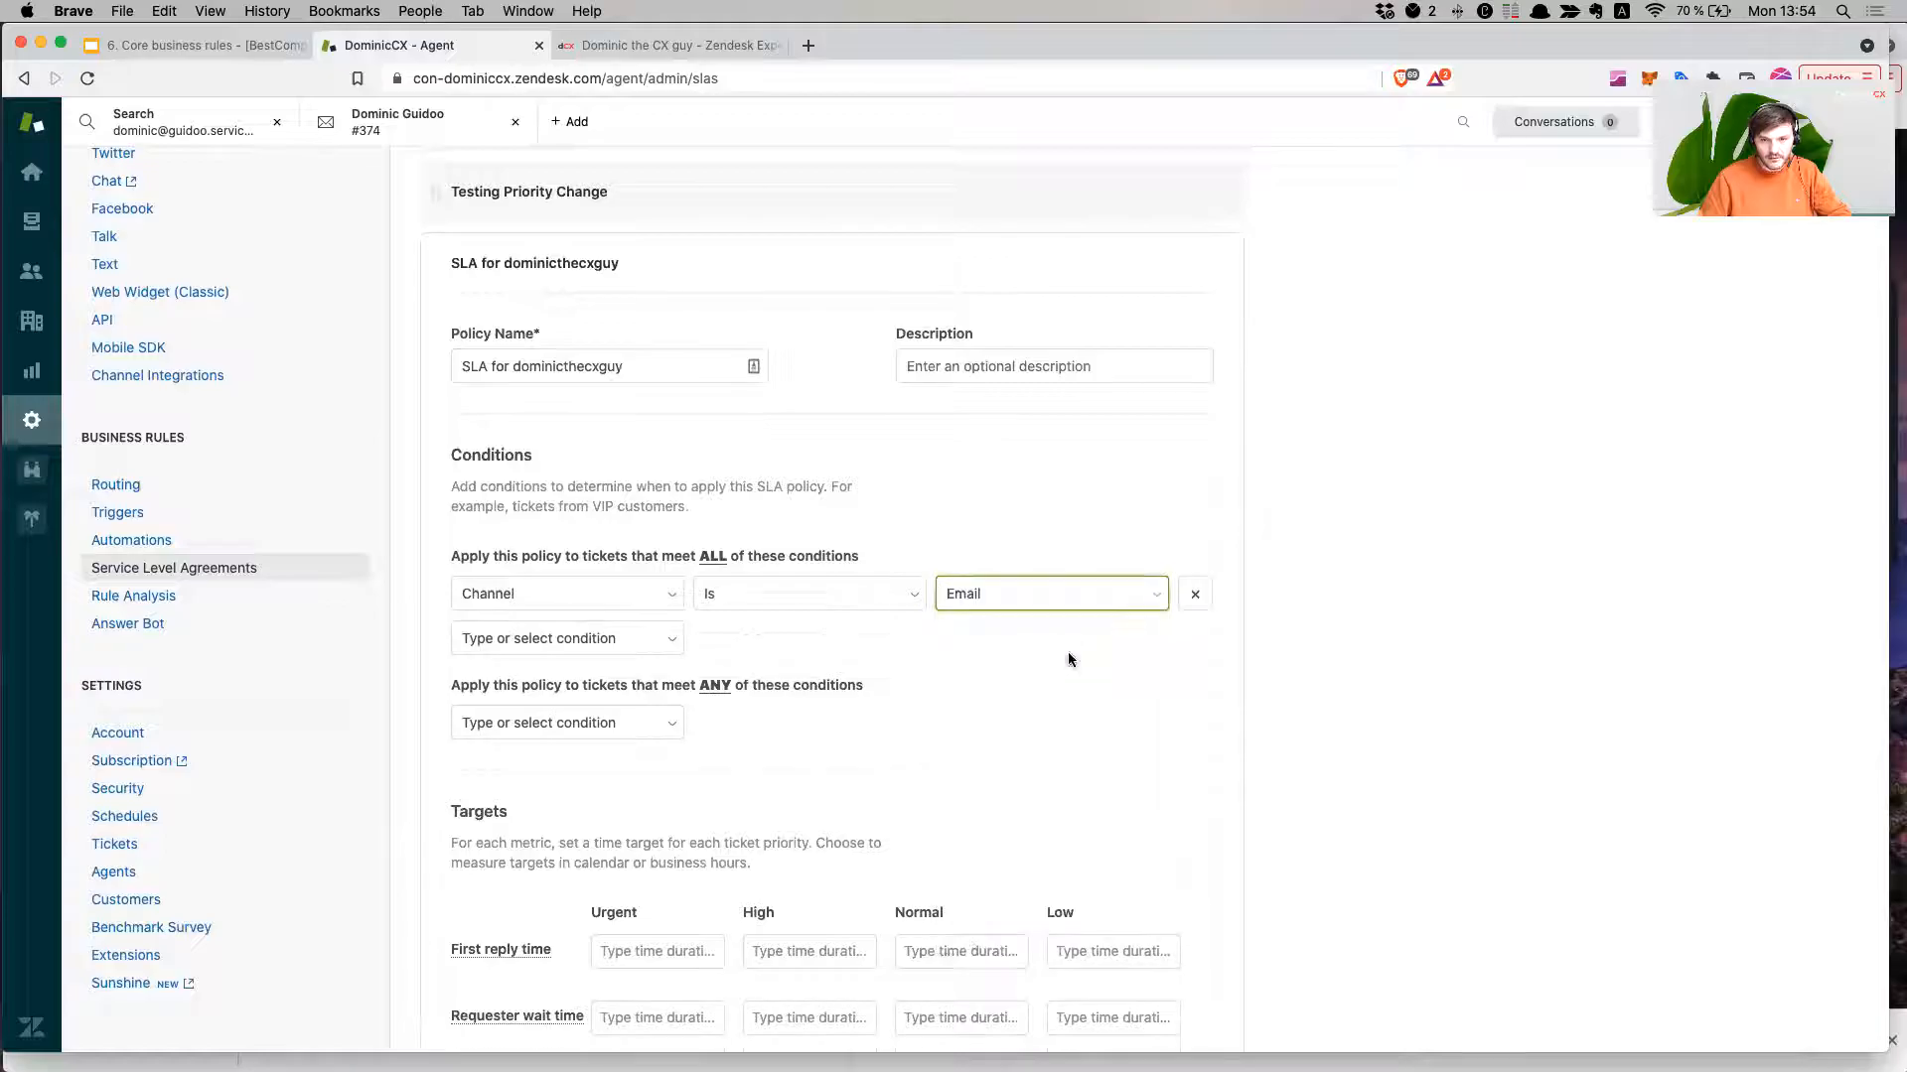
Add a second ALL condition with Received at Is set to the brand's Gmail support address.
click(532, 639)
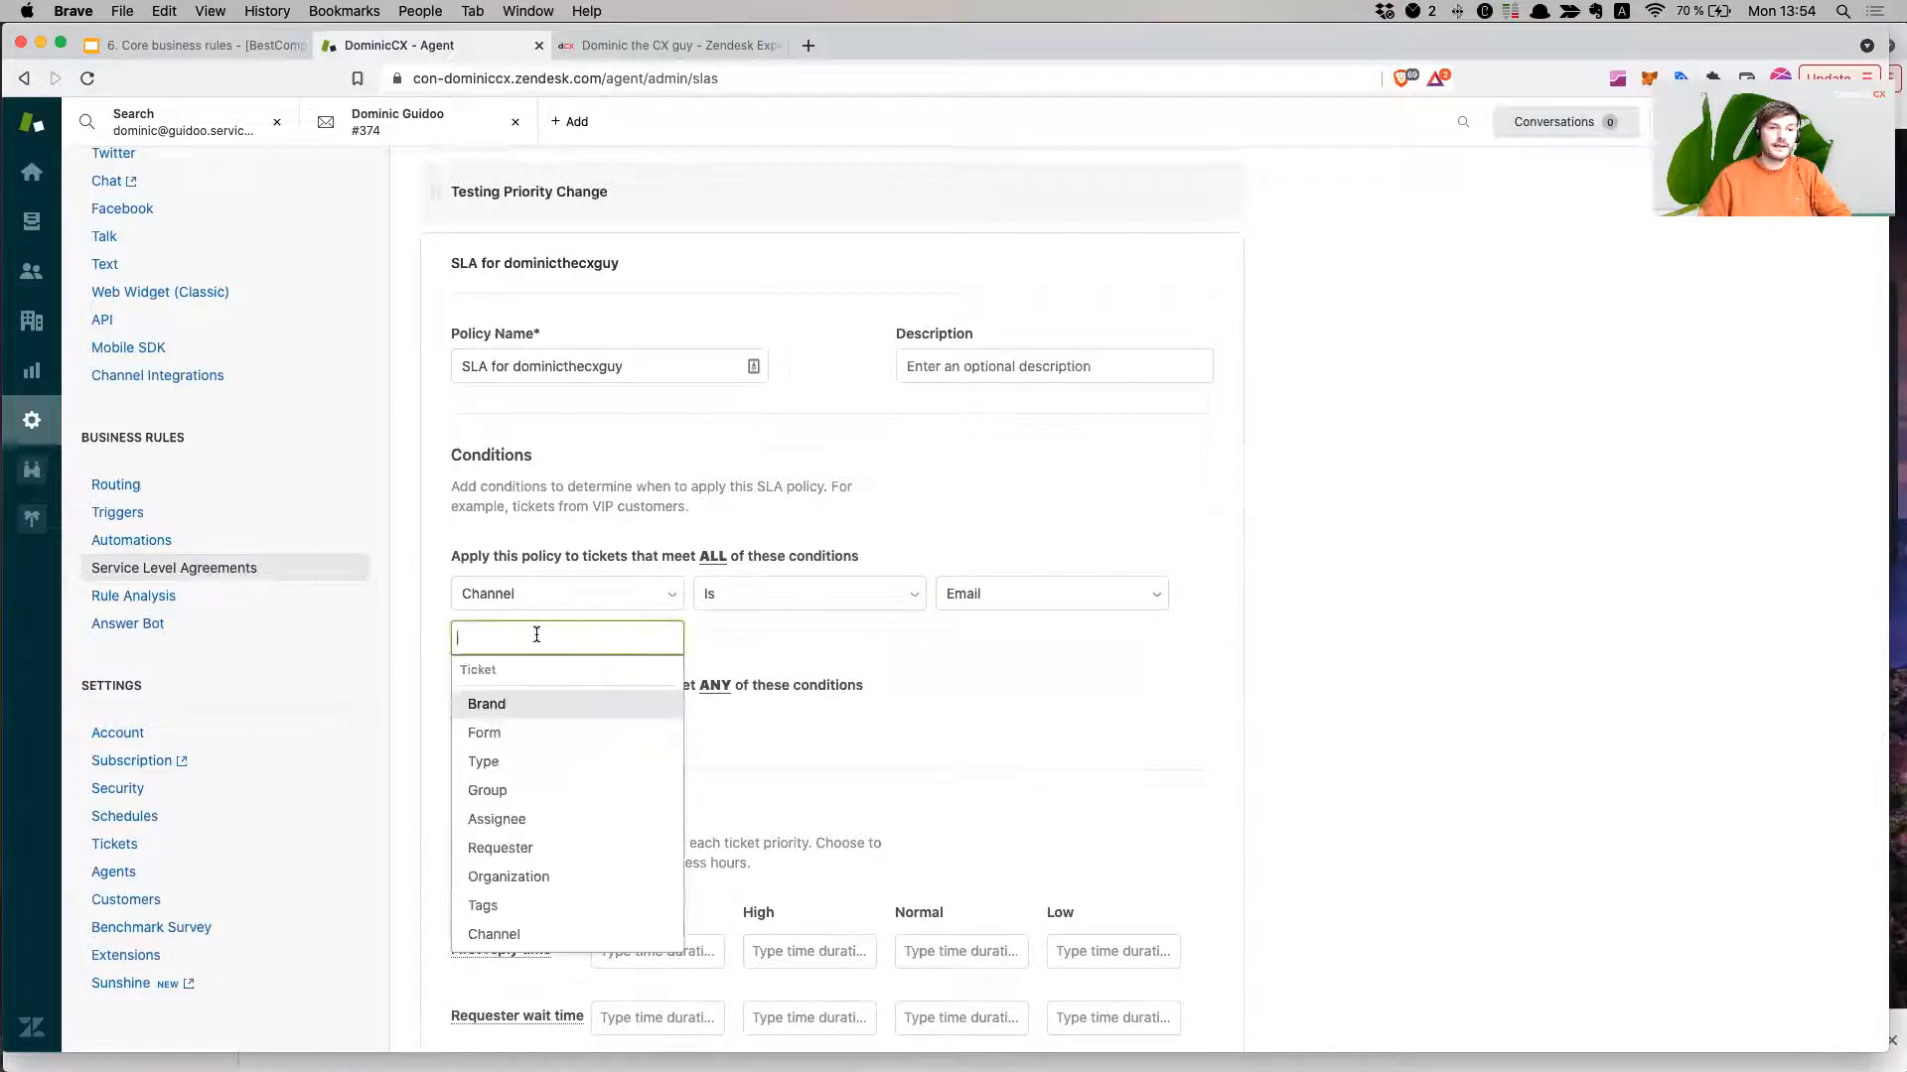
text(re)
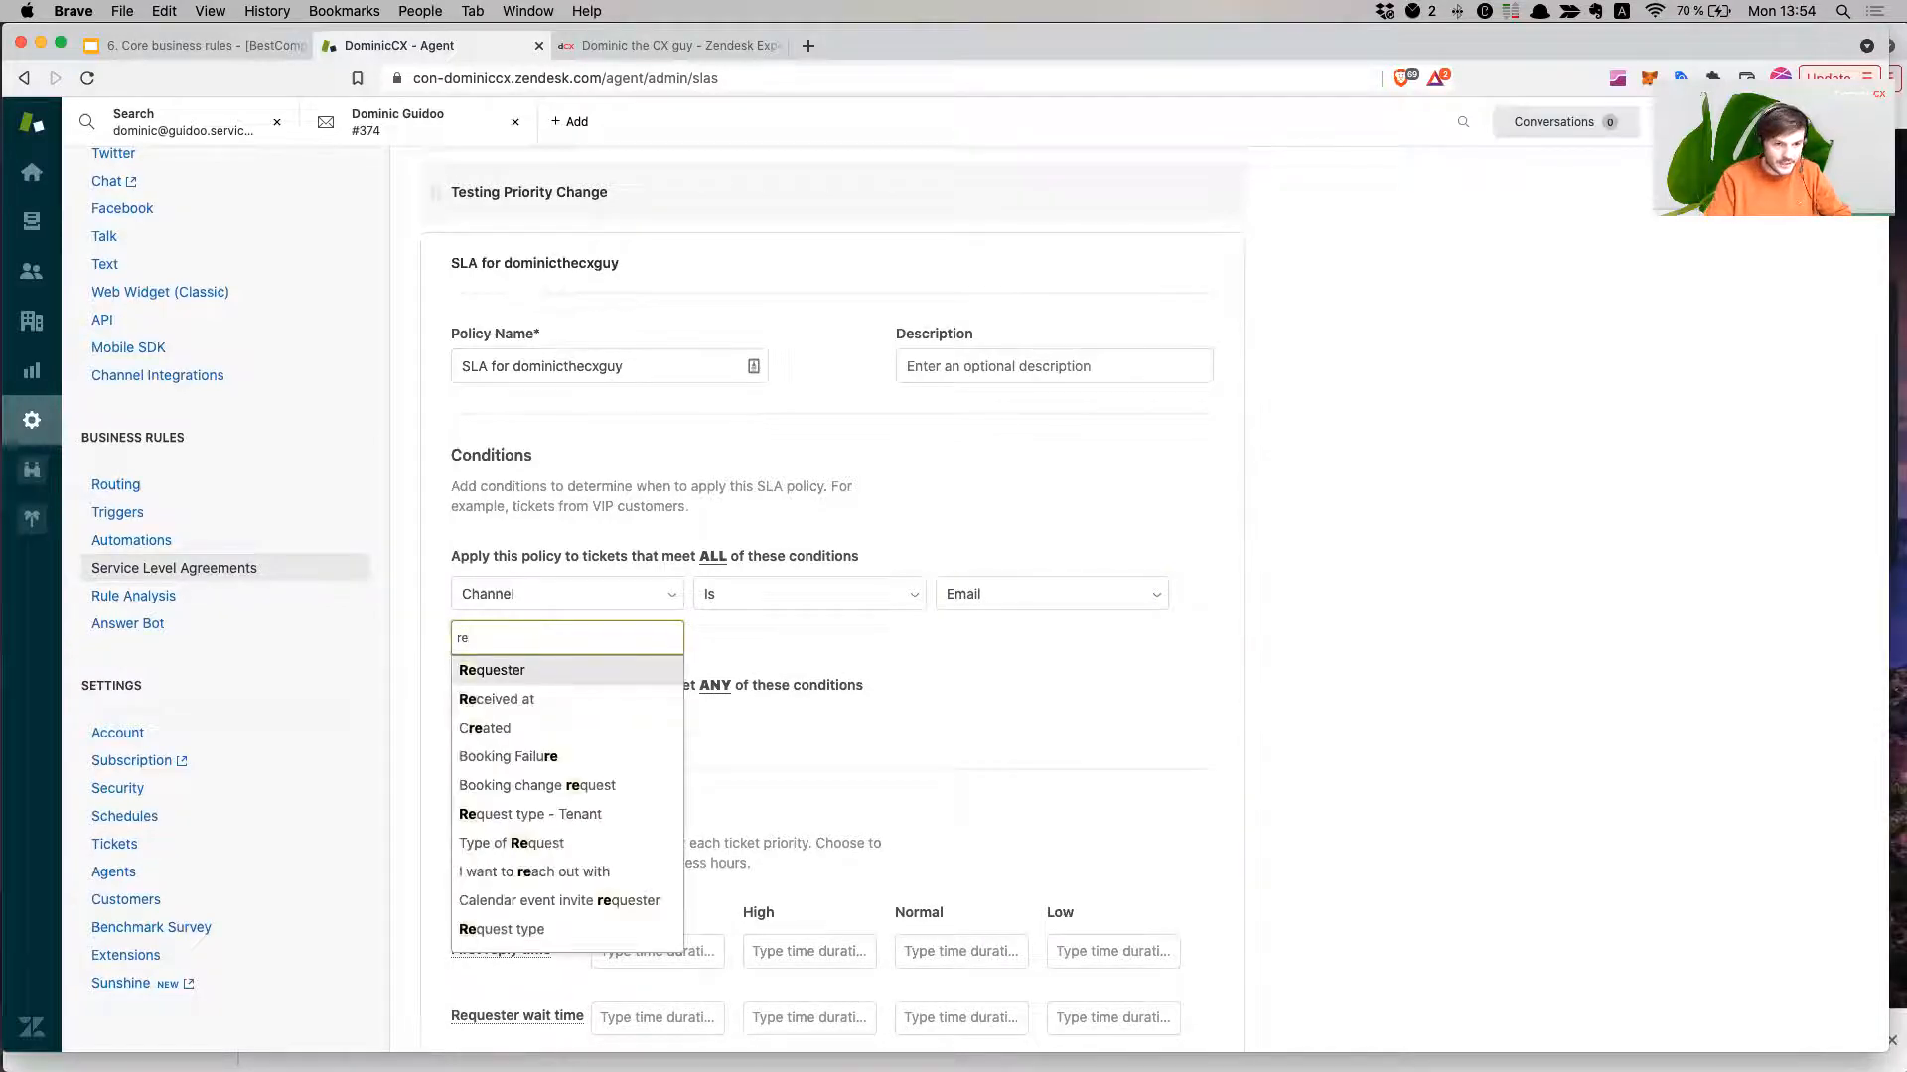
key(Down)
key(Return)
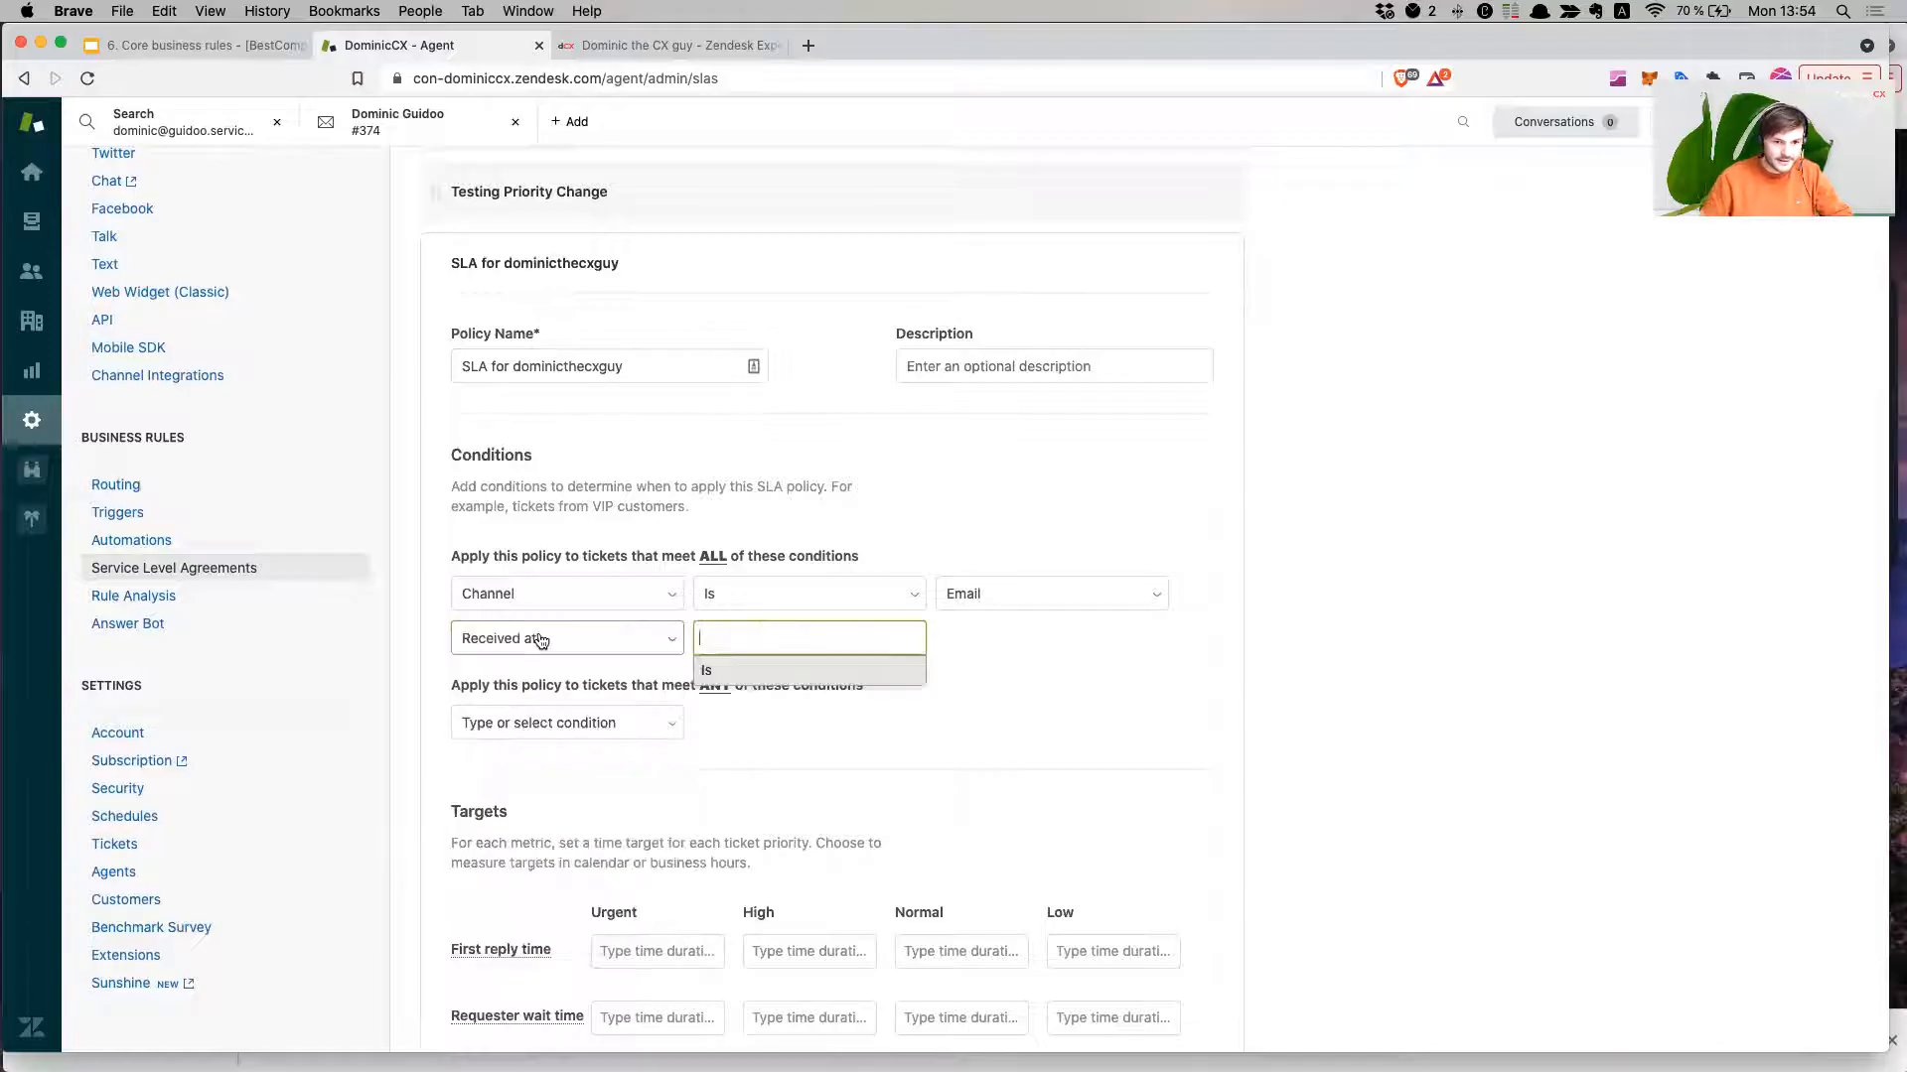
click(753, 671)
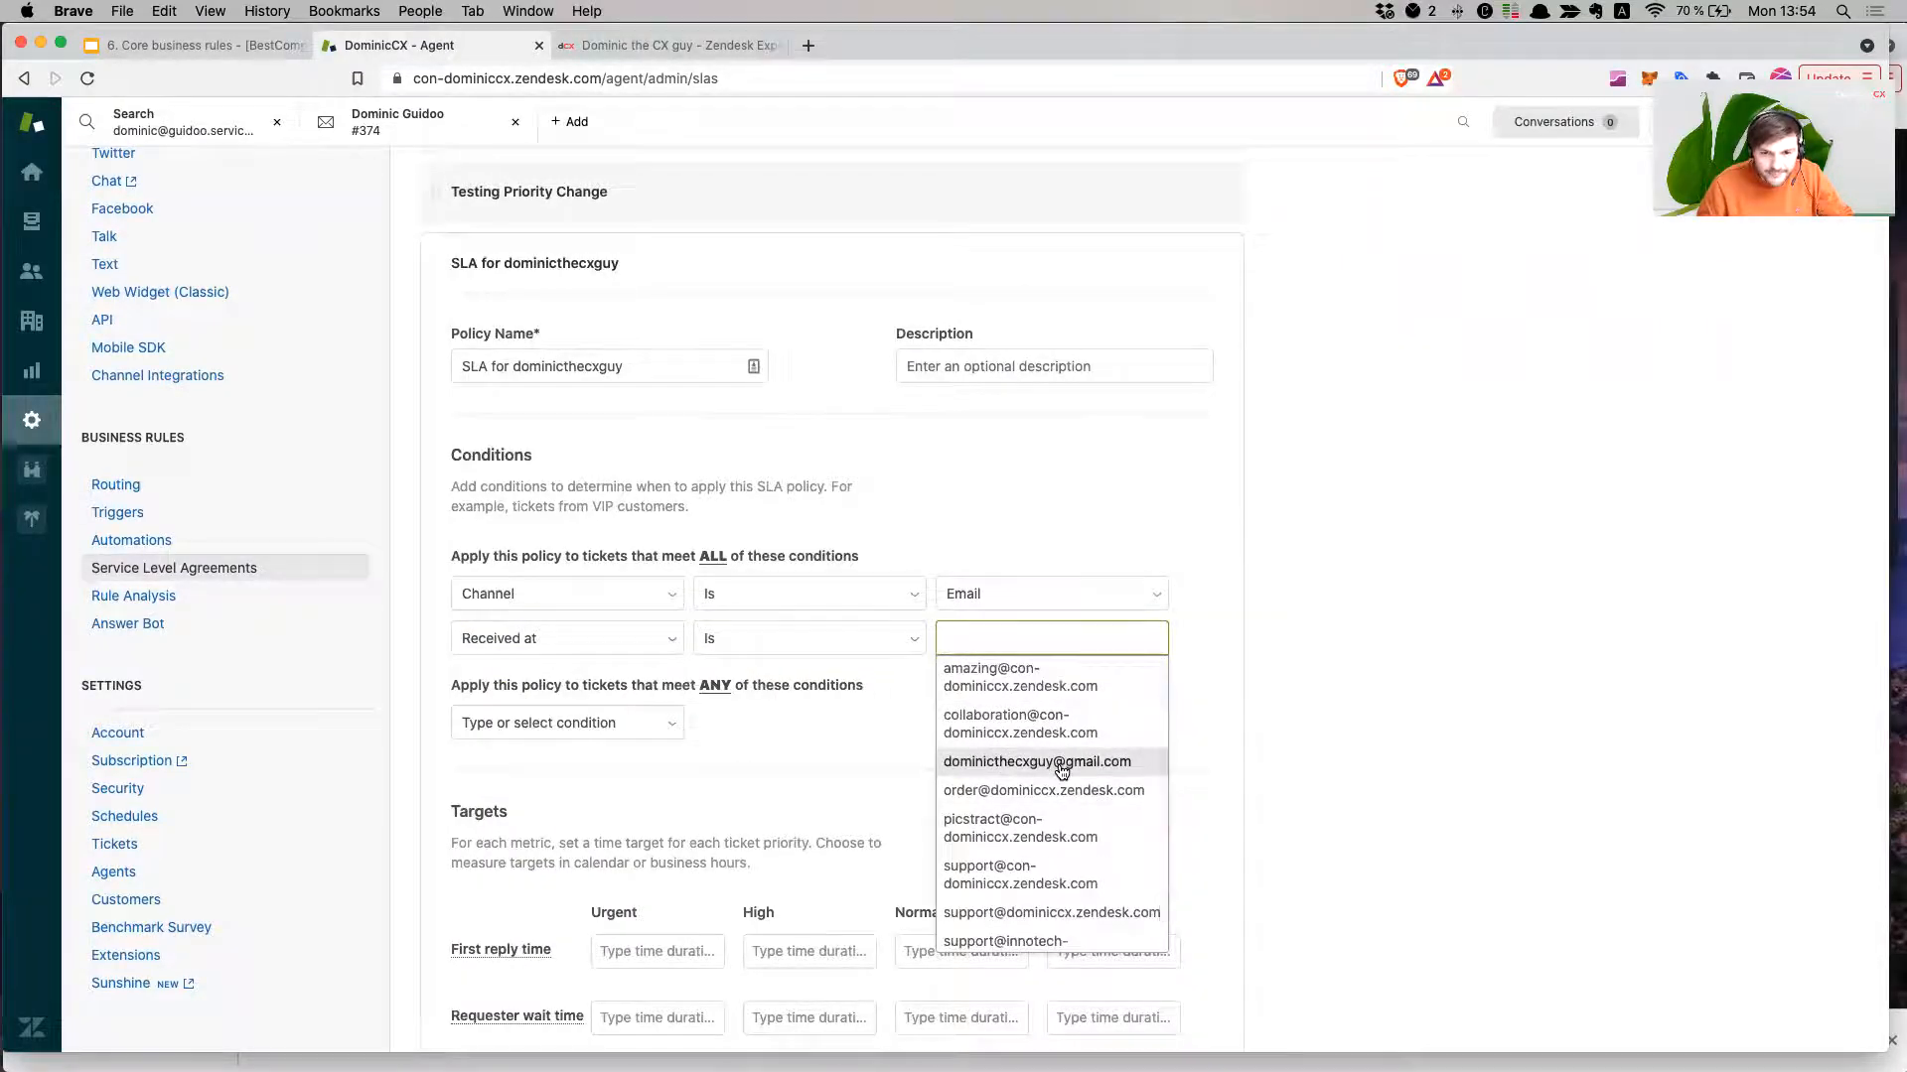
click(1061, 764)
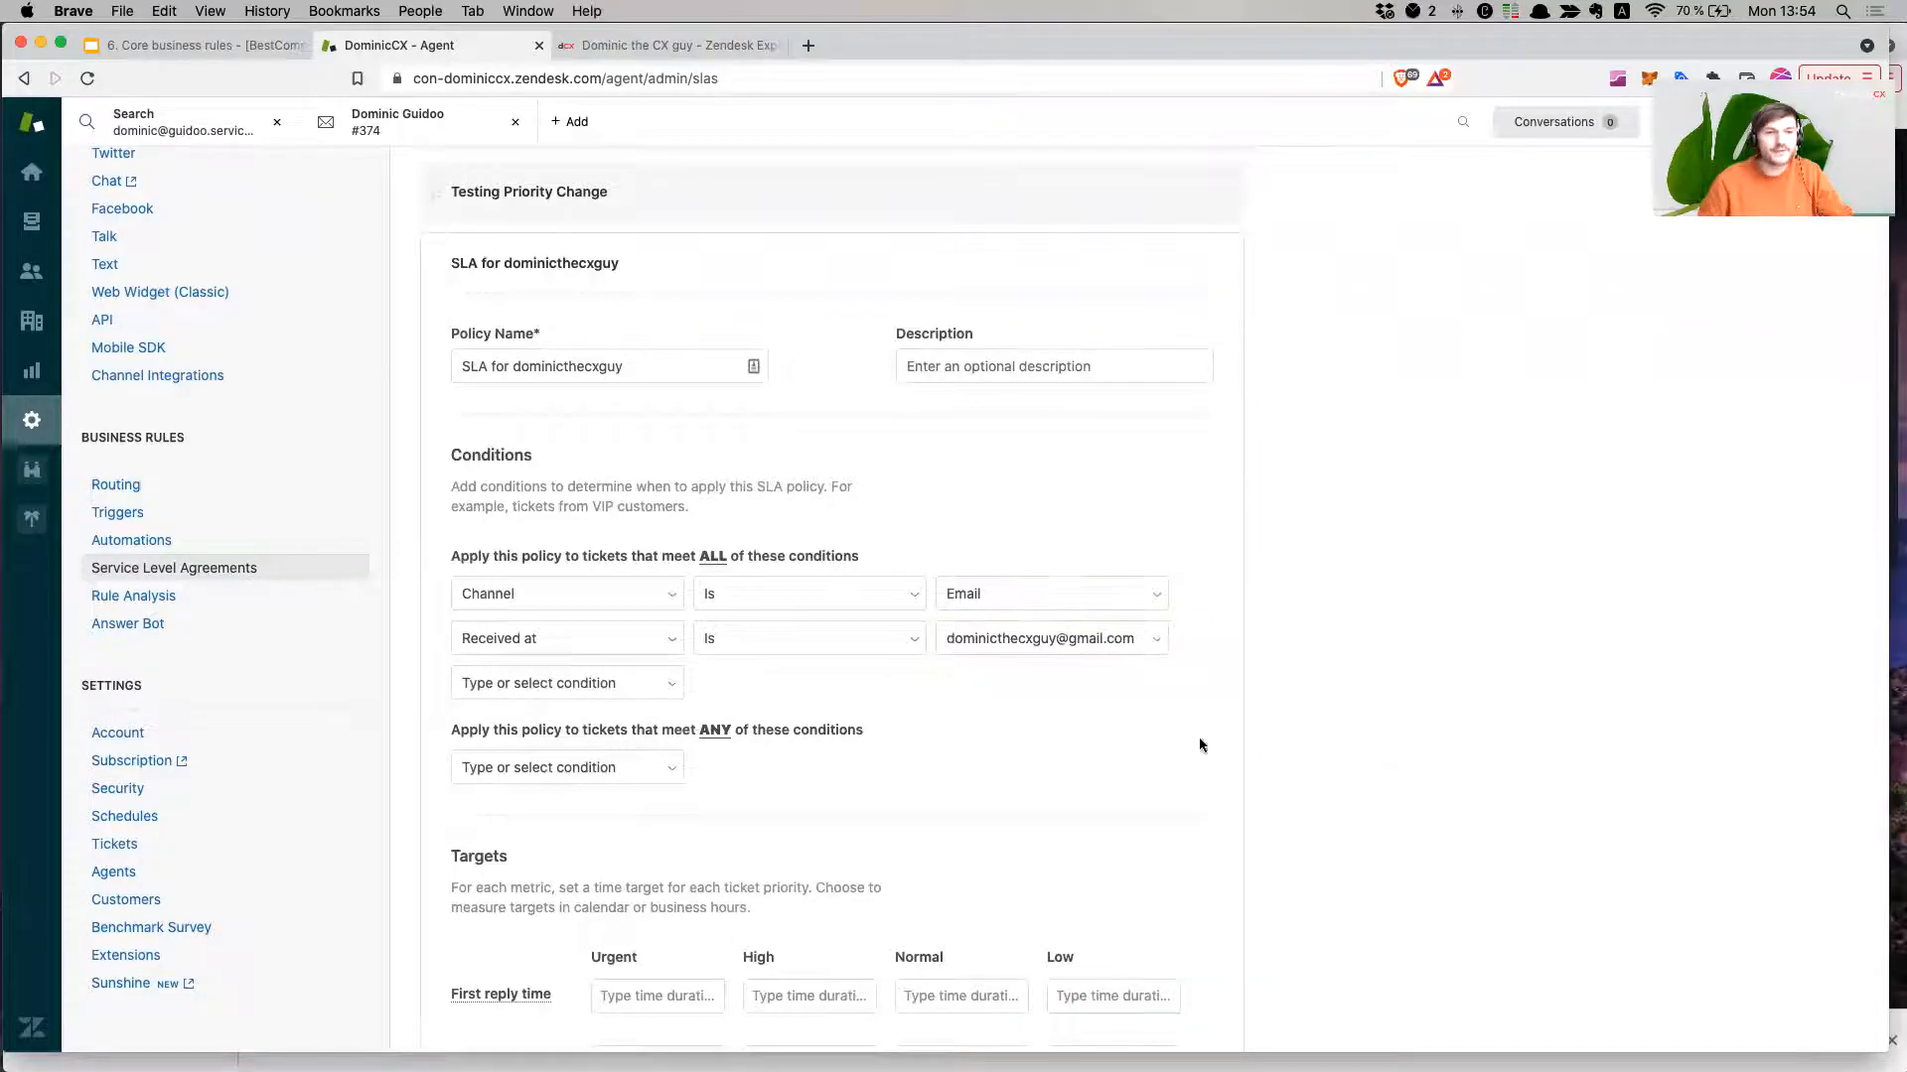
drag(586, 558, 862, 562)
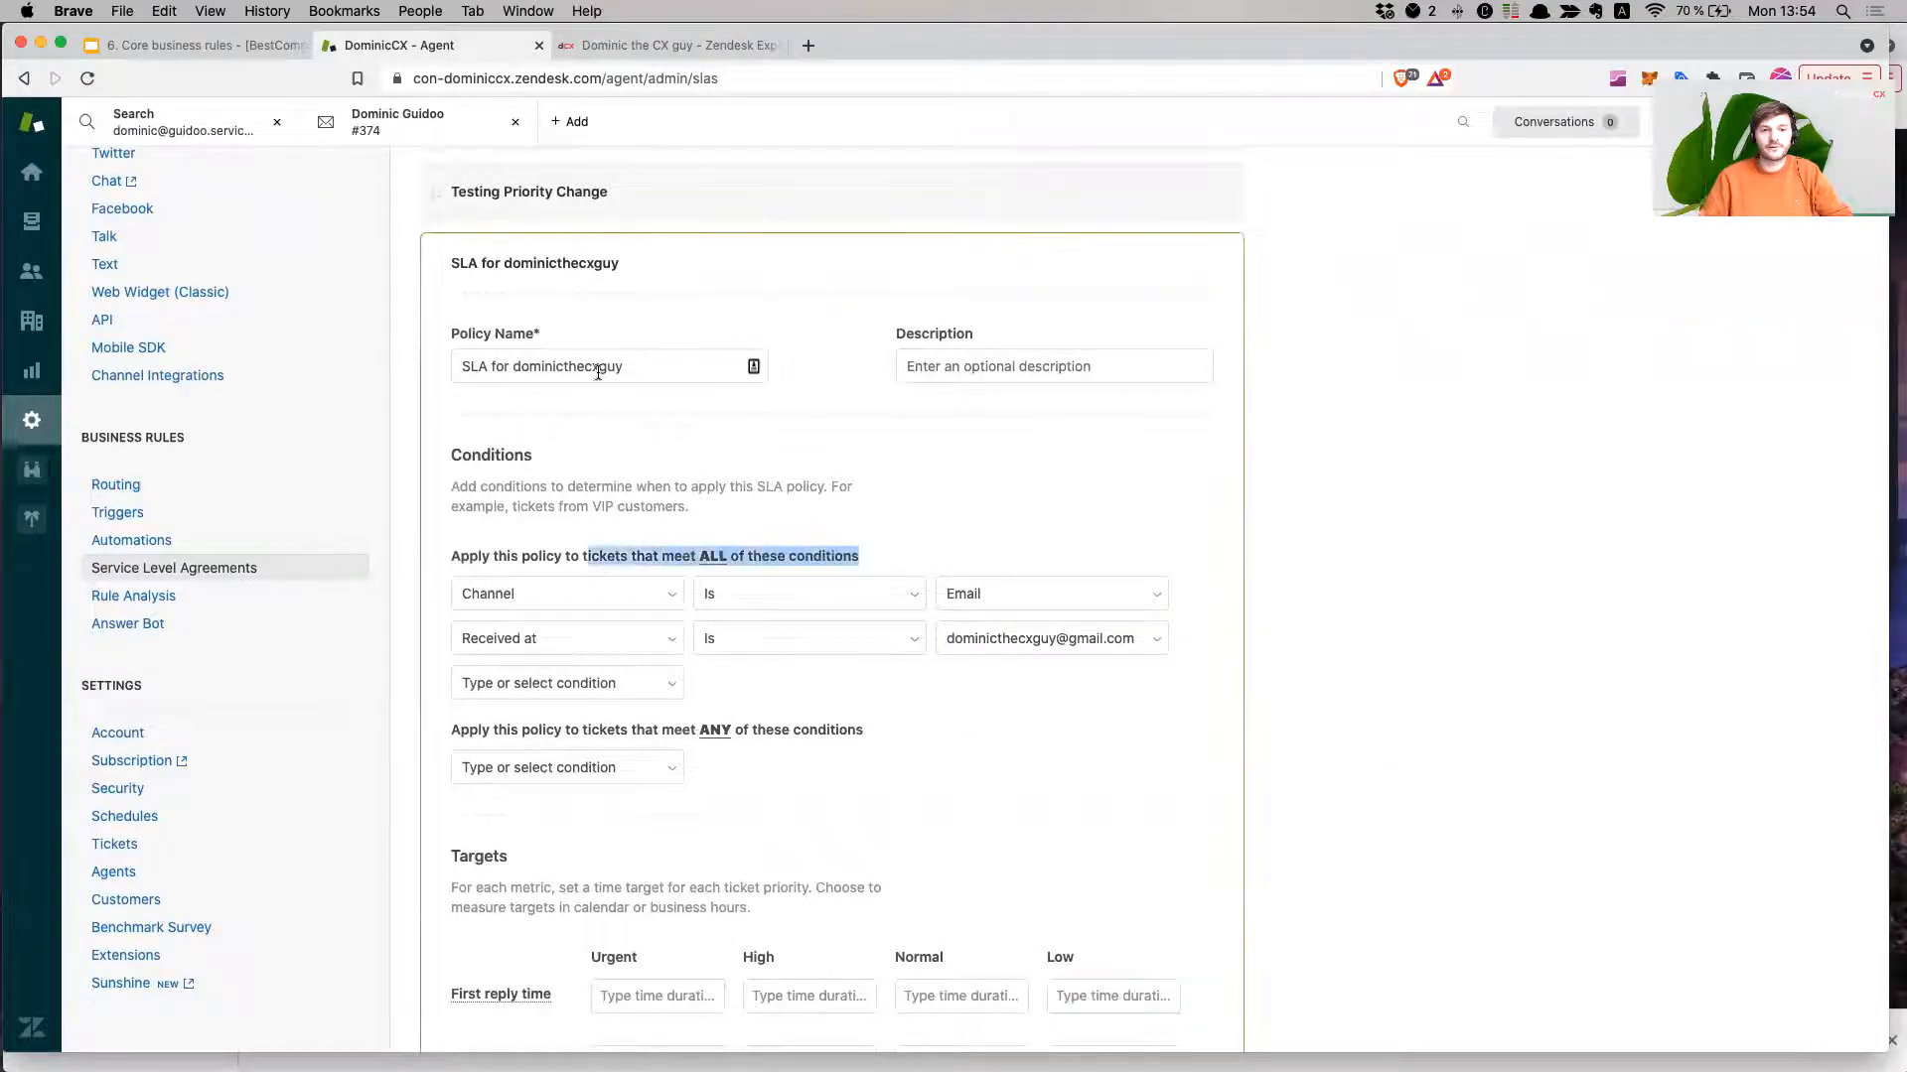
click(1332, 574)
Read the definitions of the target metrics, from First reply time down to Pausable update.
scroll(1334, 580, down, 3)
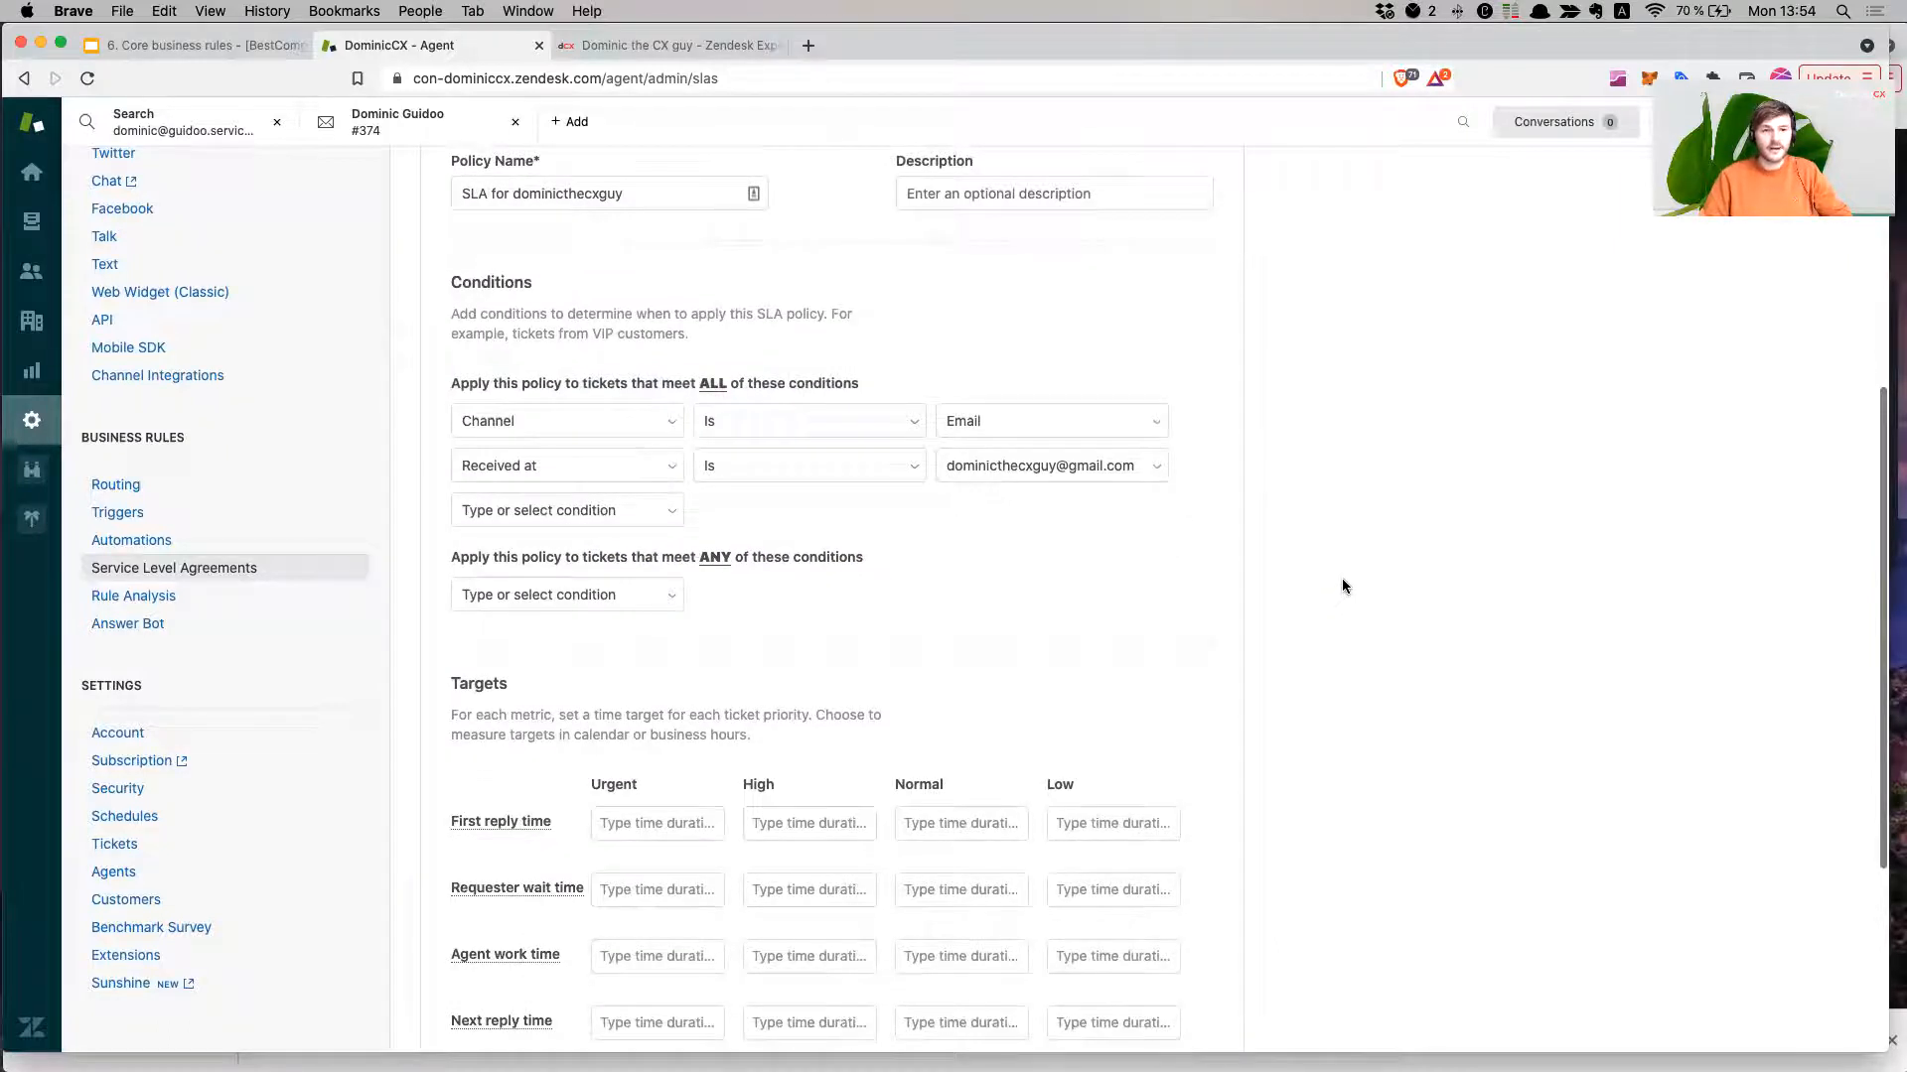
scroll(1344, 581, down, 5)
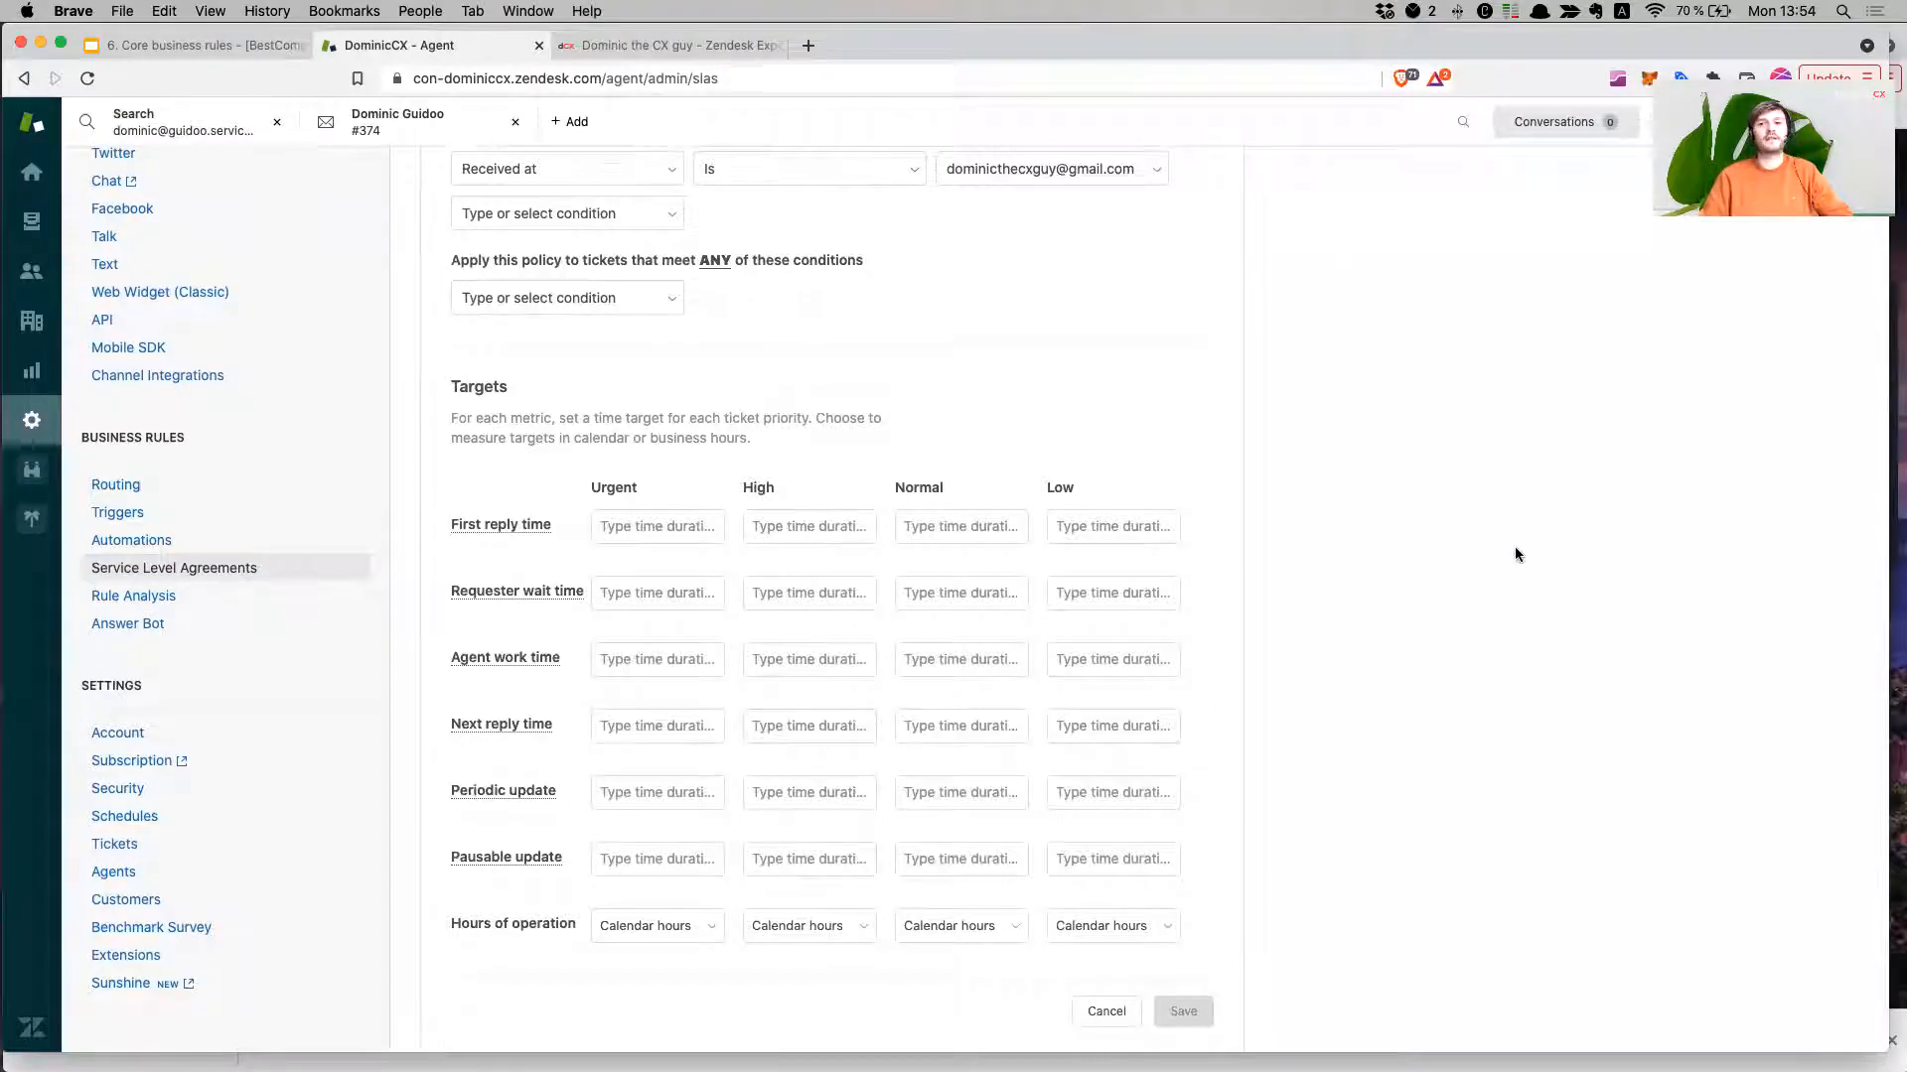
mouse_move(491, 524)
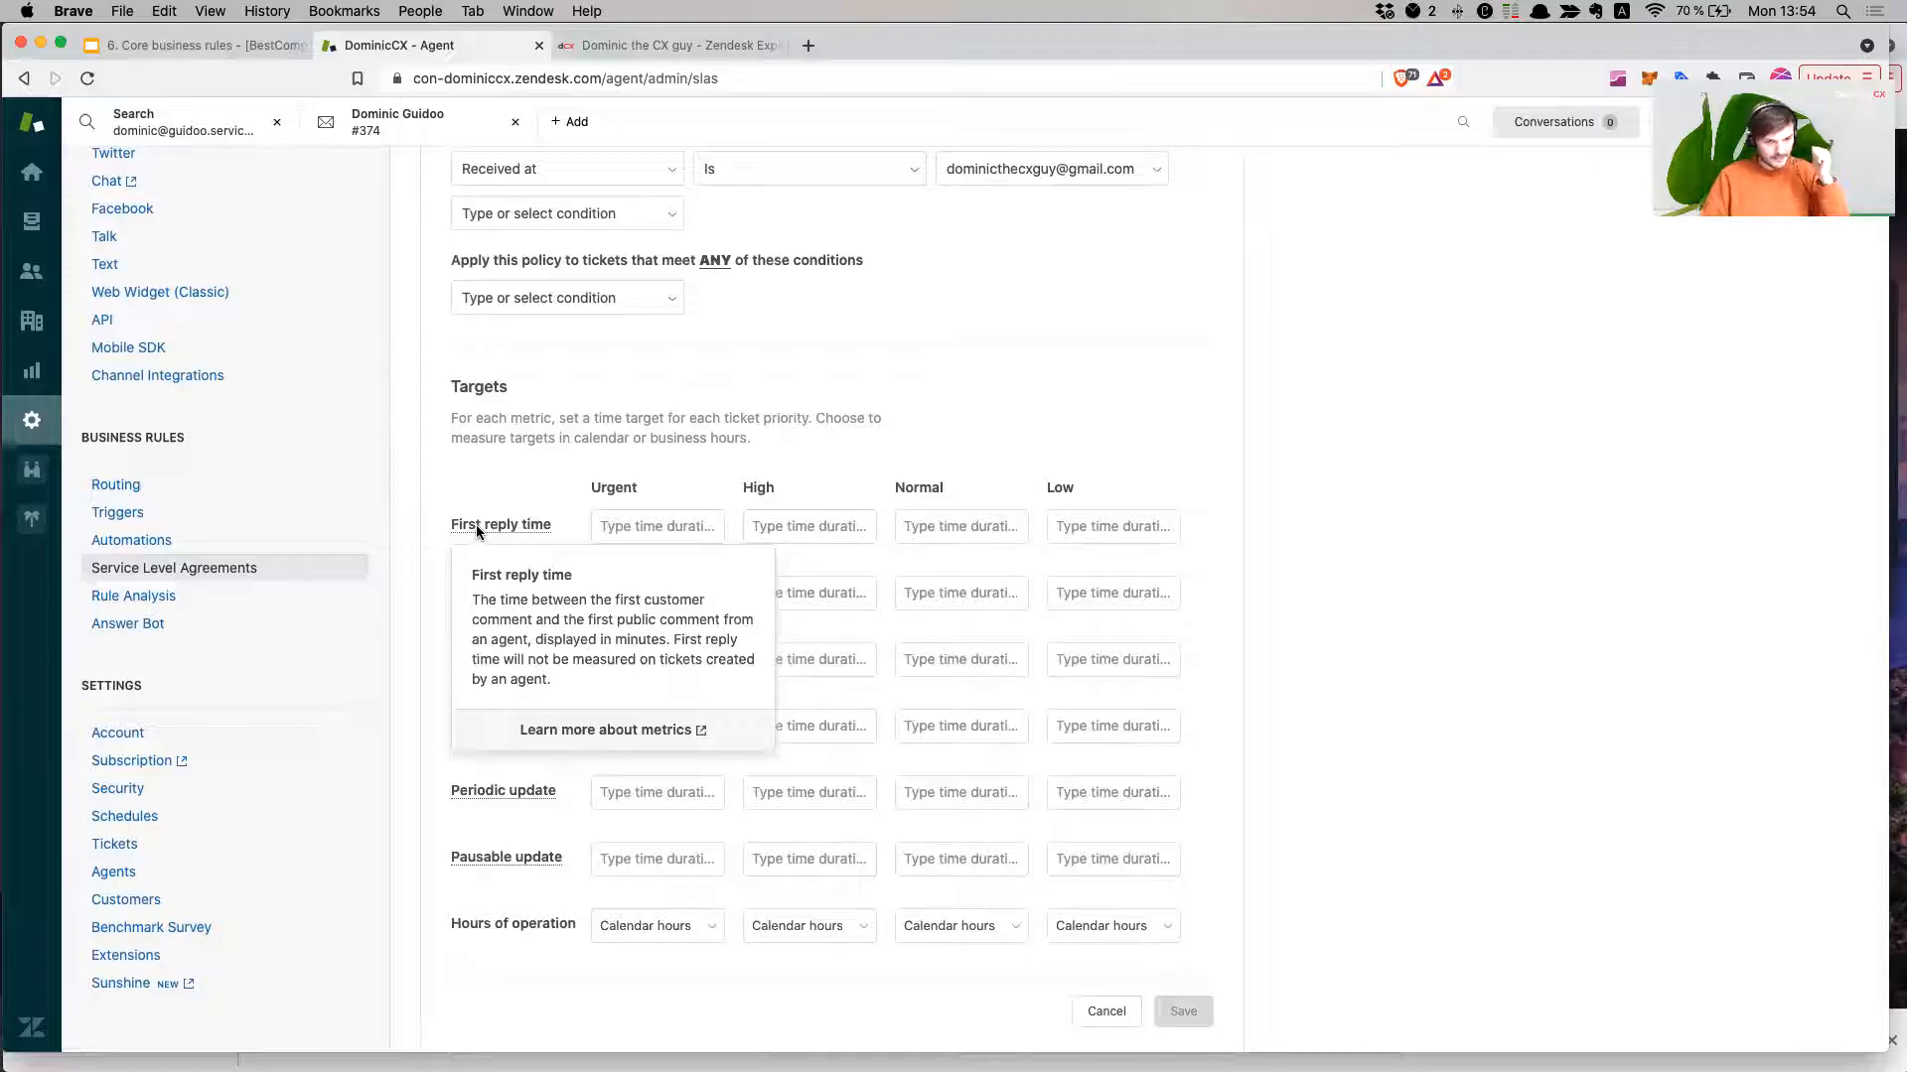
mouse_move(508, 592)
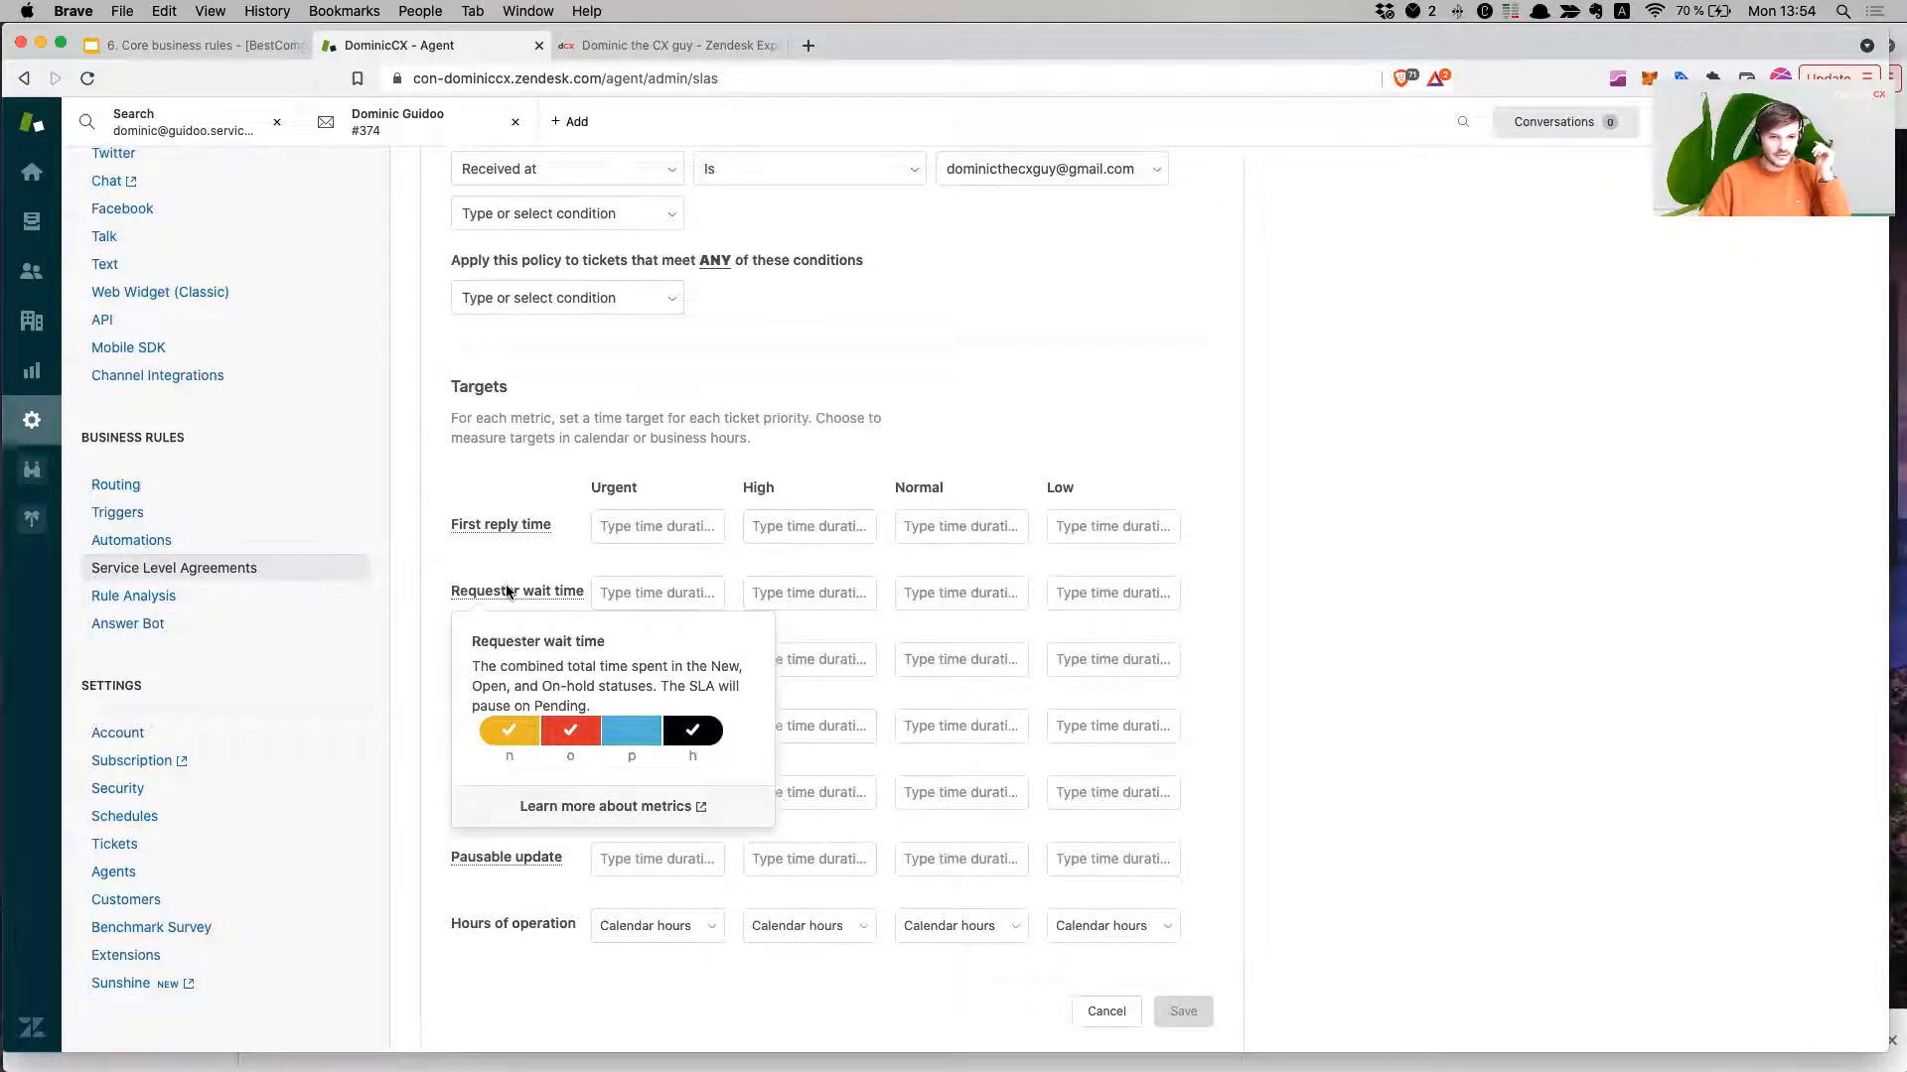
mouse_move(502, 664)
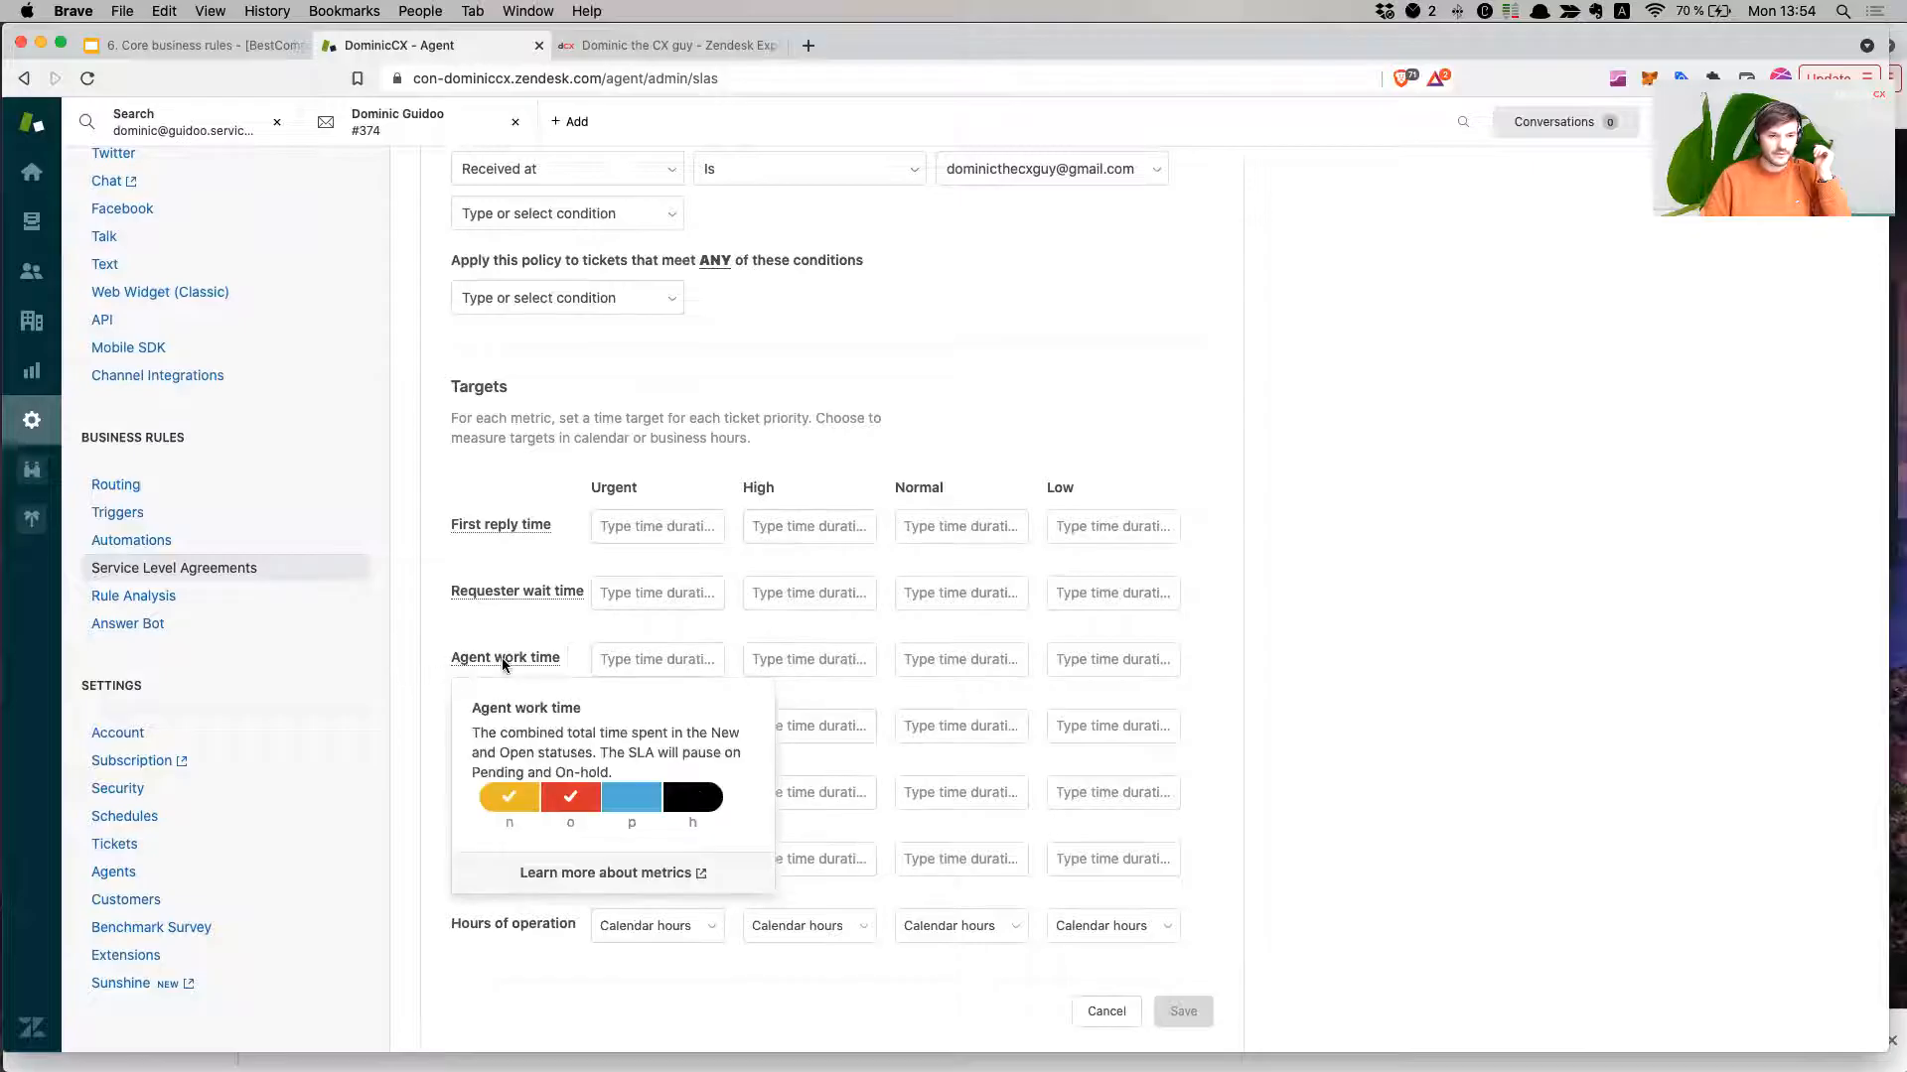
mouse_move(493, 725)
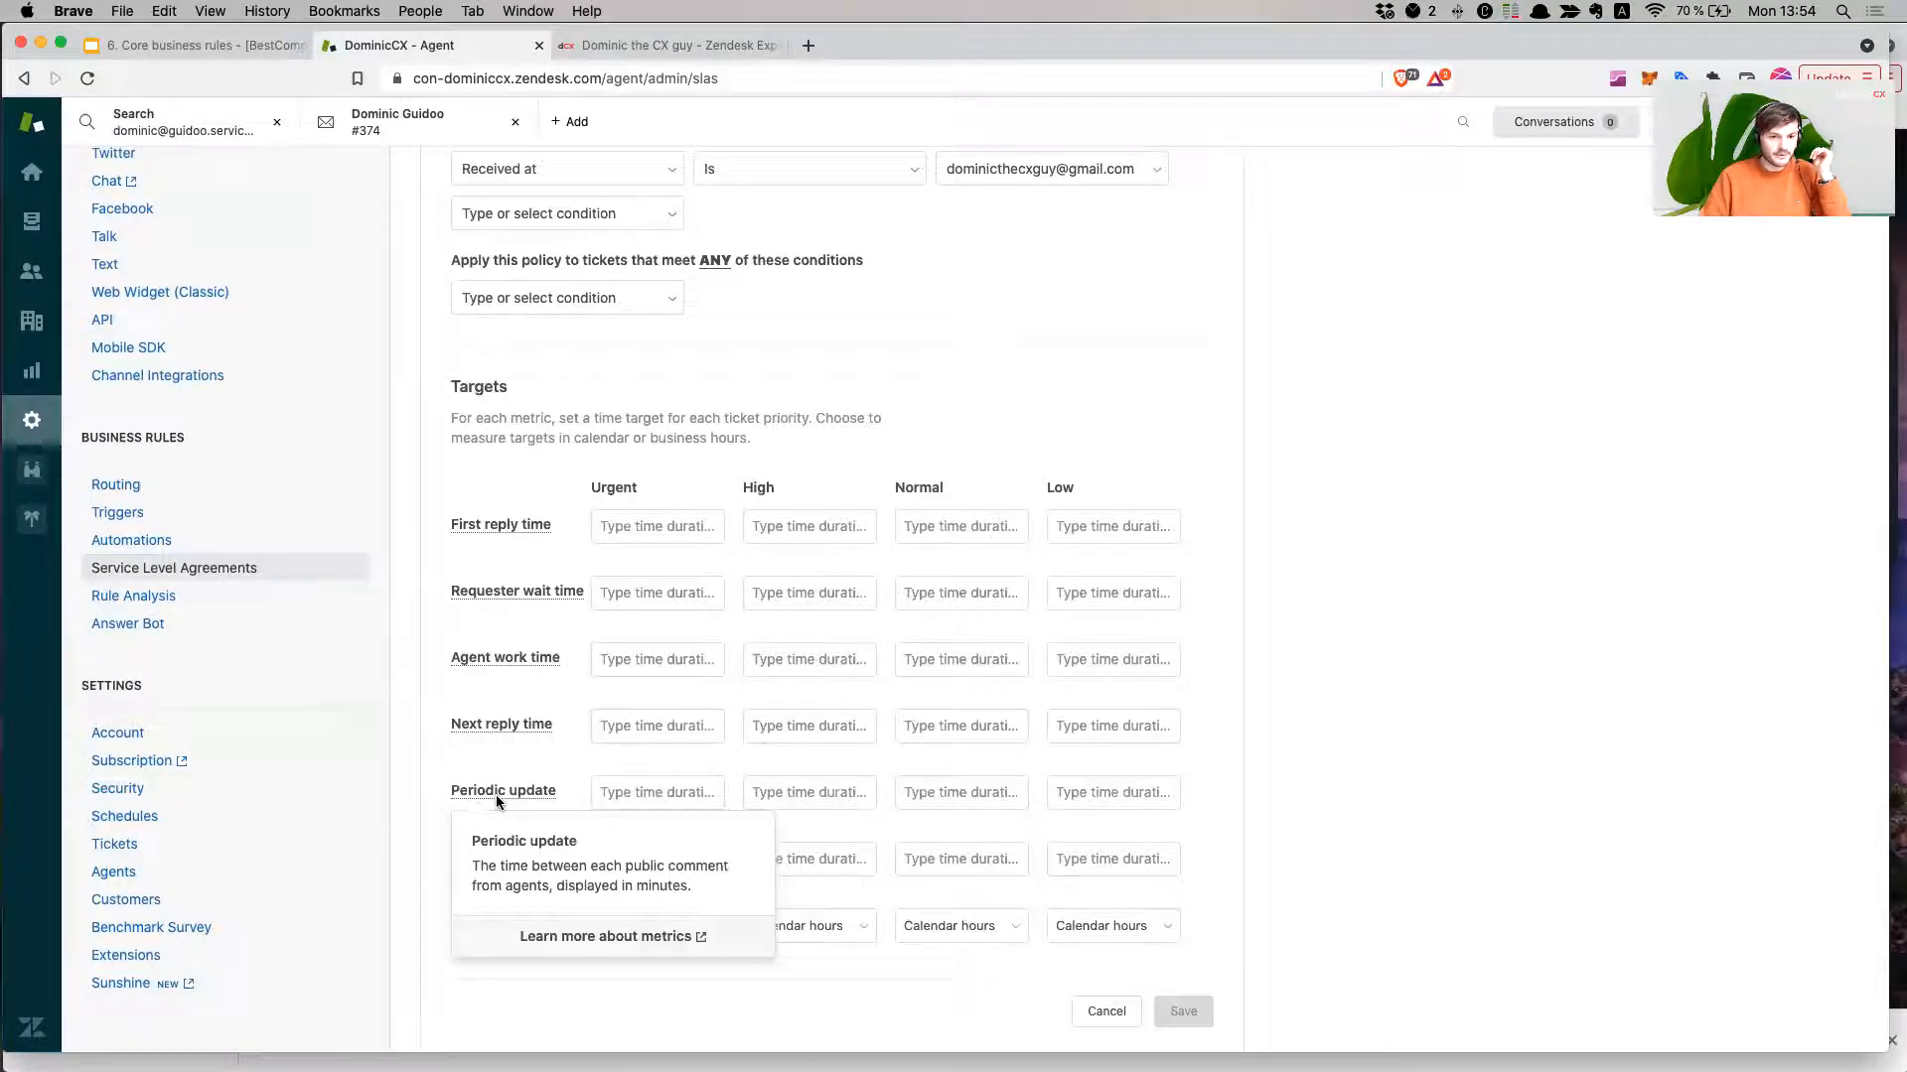
mouse_move(475, 856)
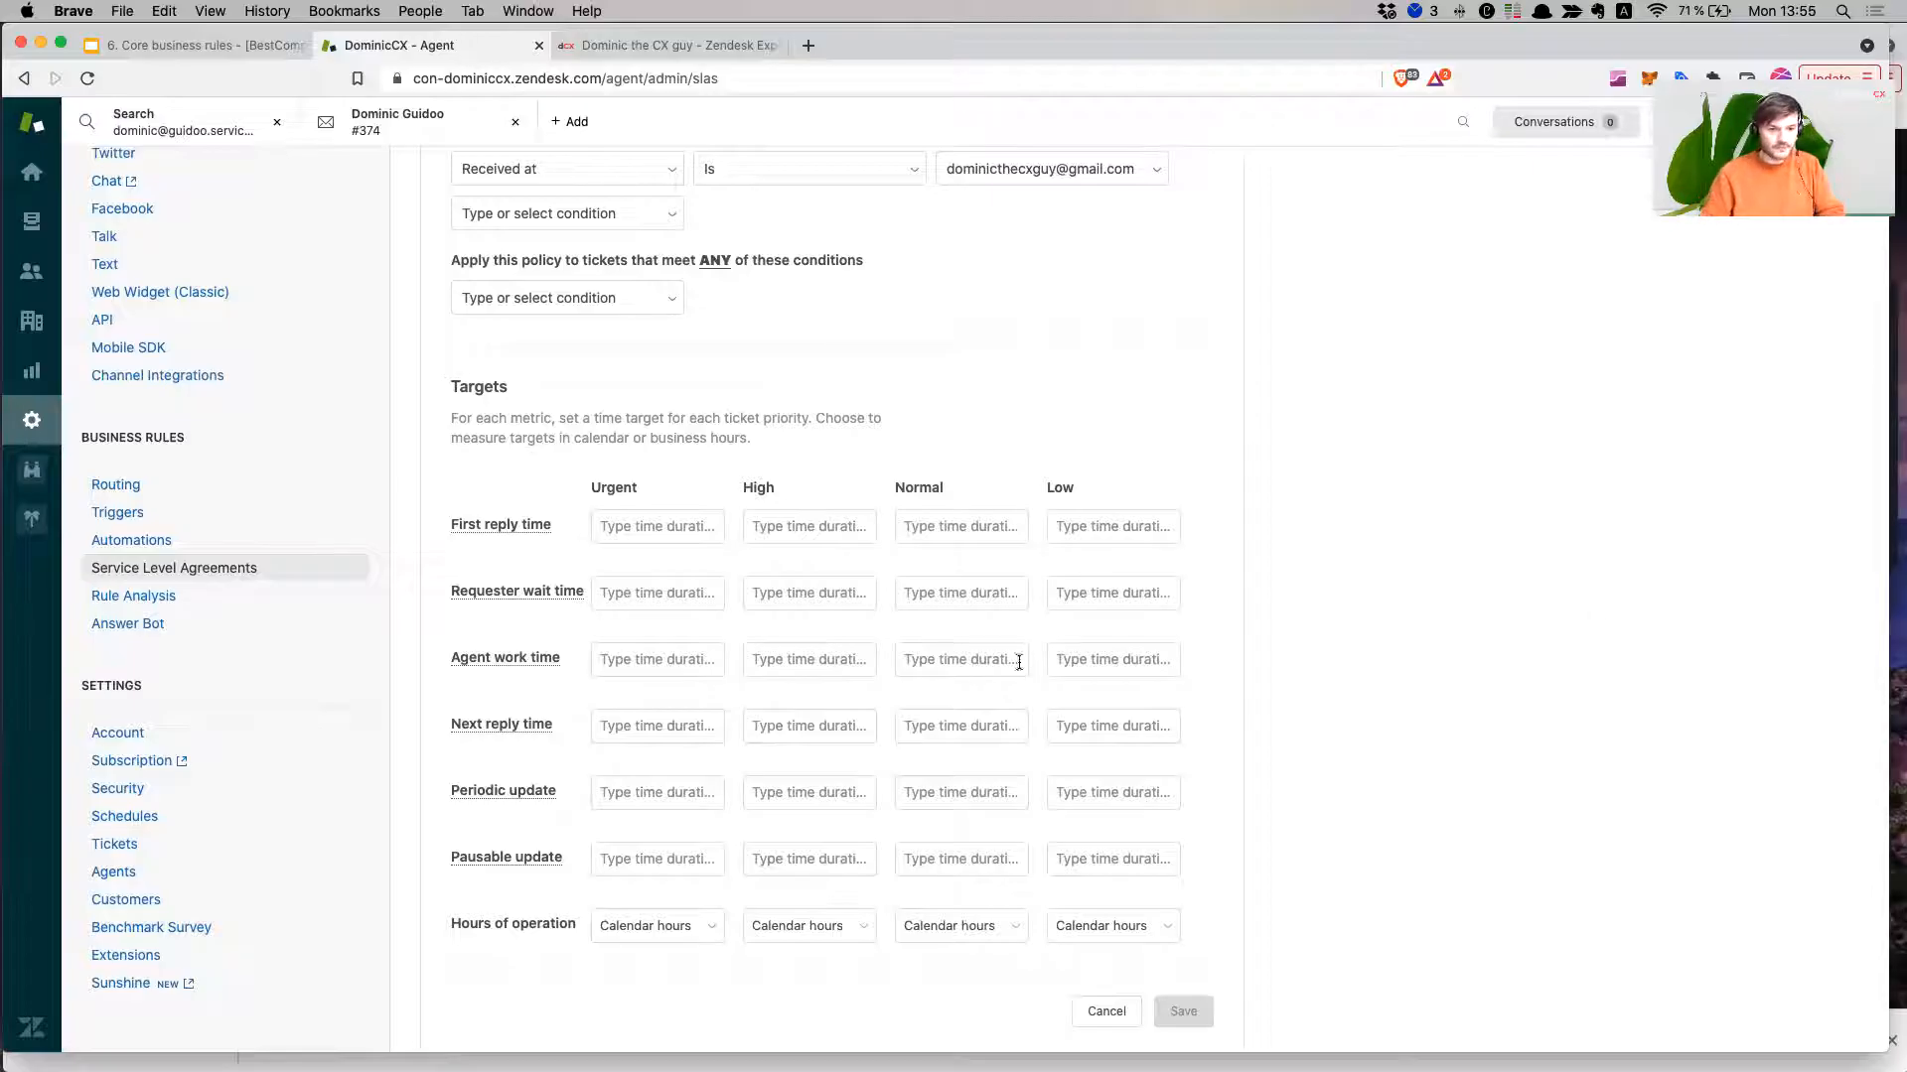
Set the First reply time targets to 1 hour for Urgent, 2 for High, 3 for Normal and 4 for Low.
click(634, 524)
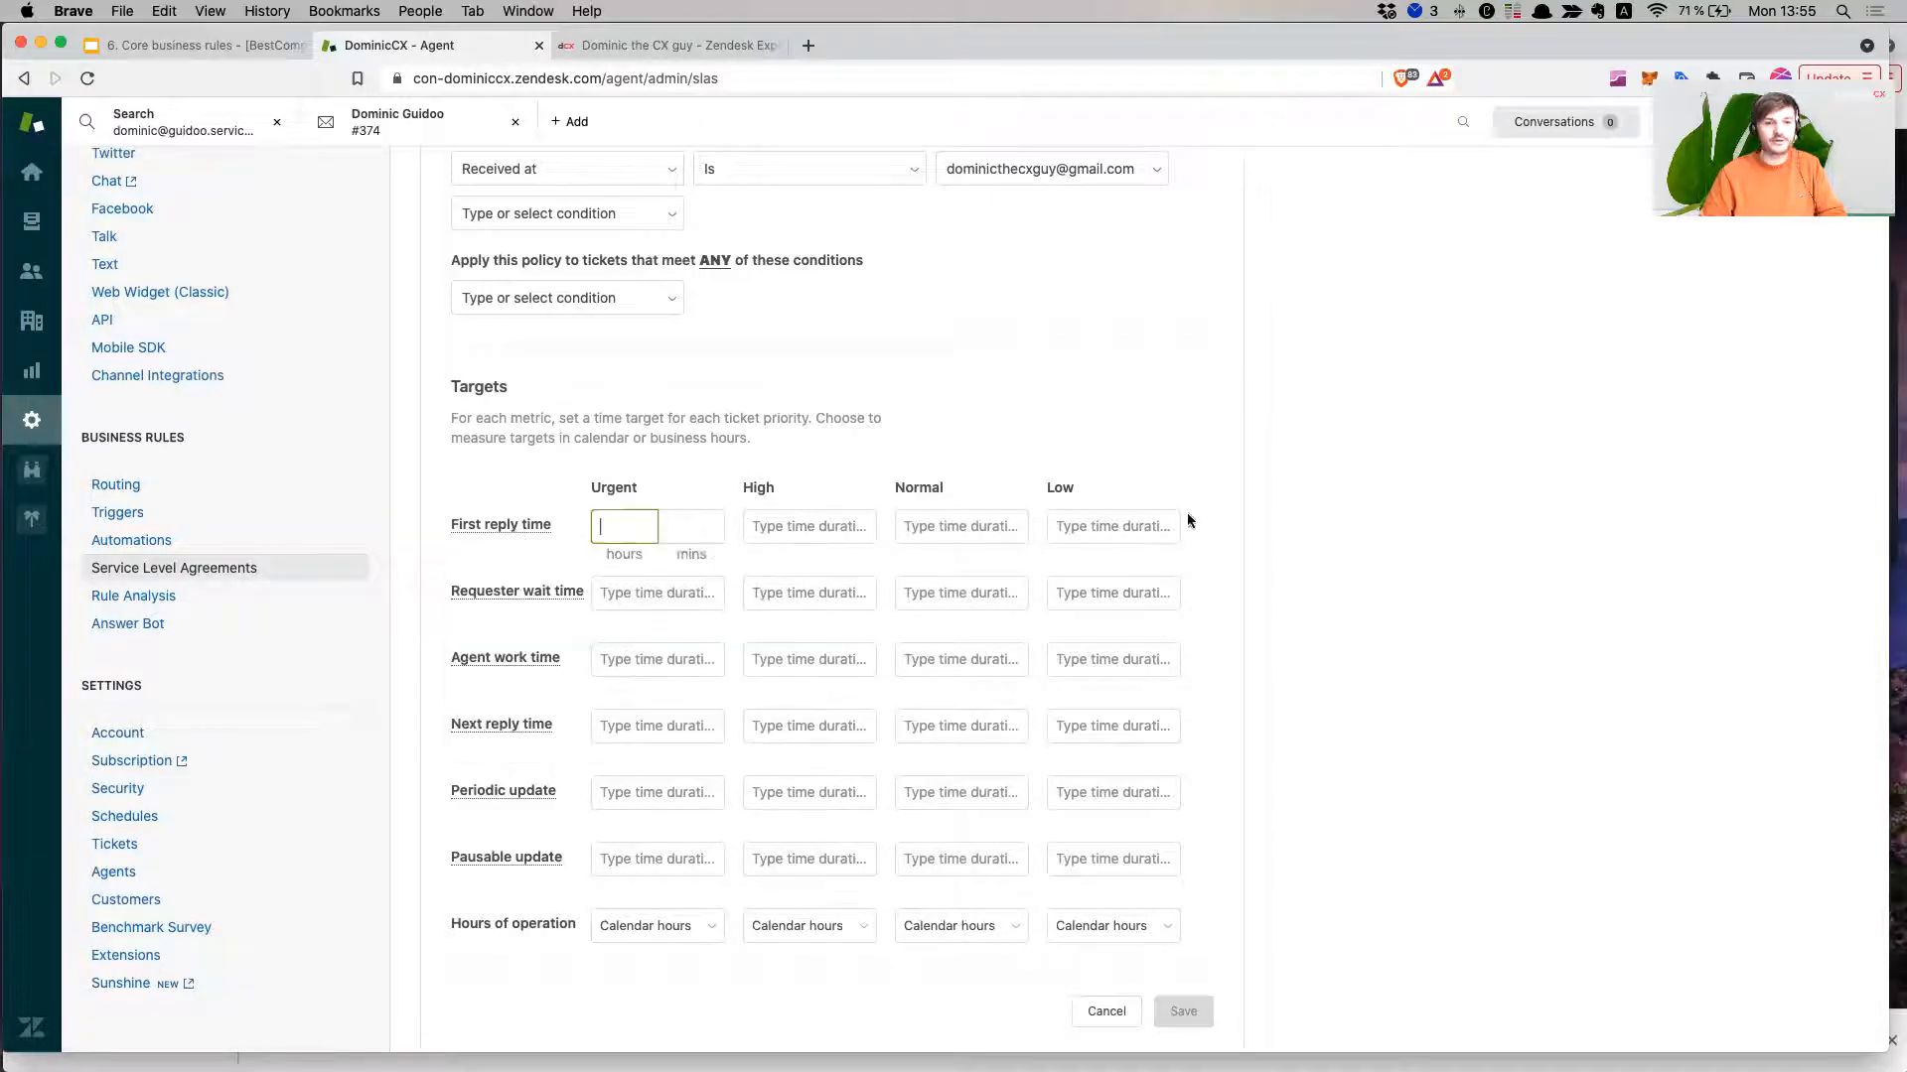
text(1)
click(1461, 522)
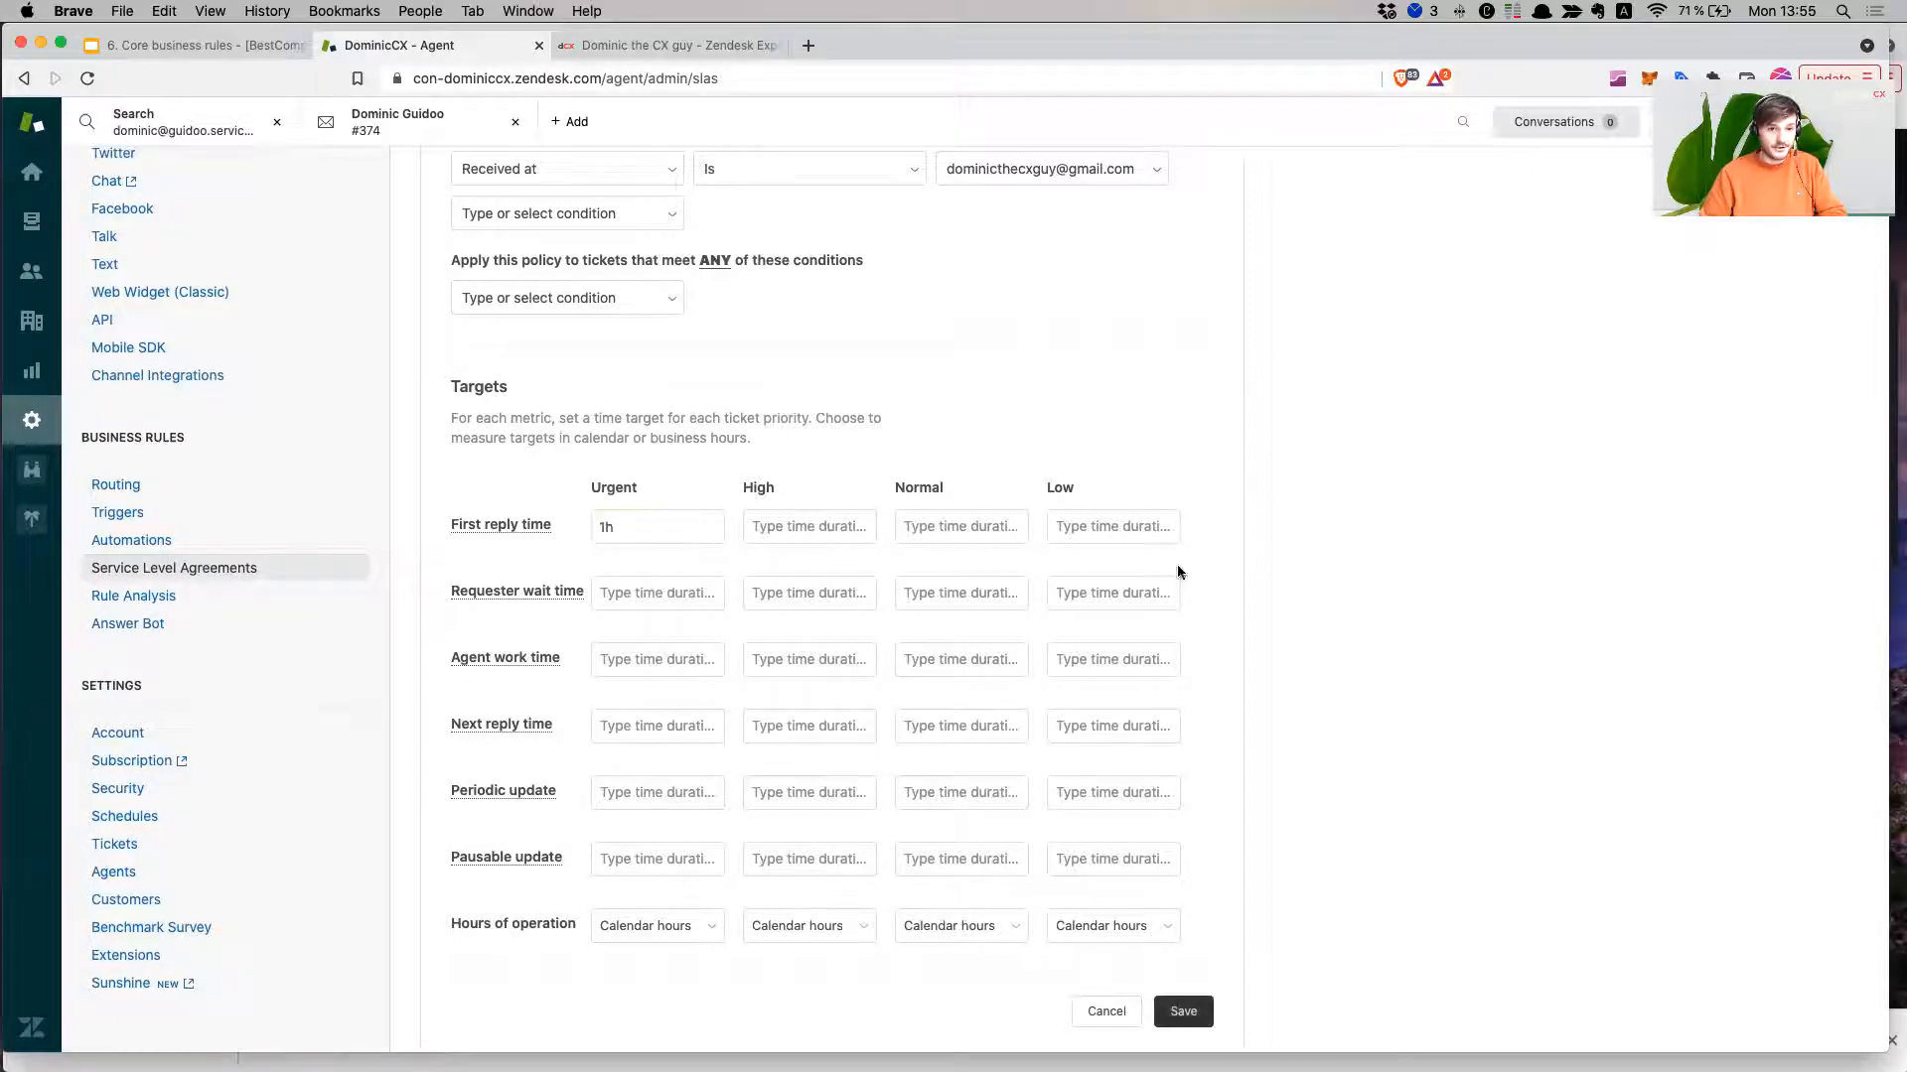
click(799, 530)
text(2)
click(1597, 552)
click(935, 541)
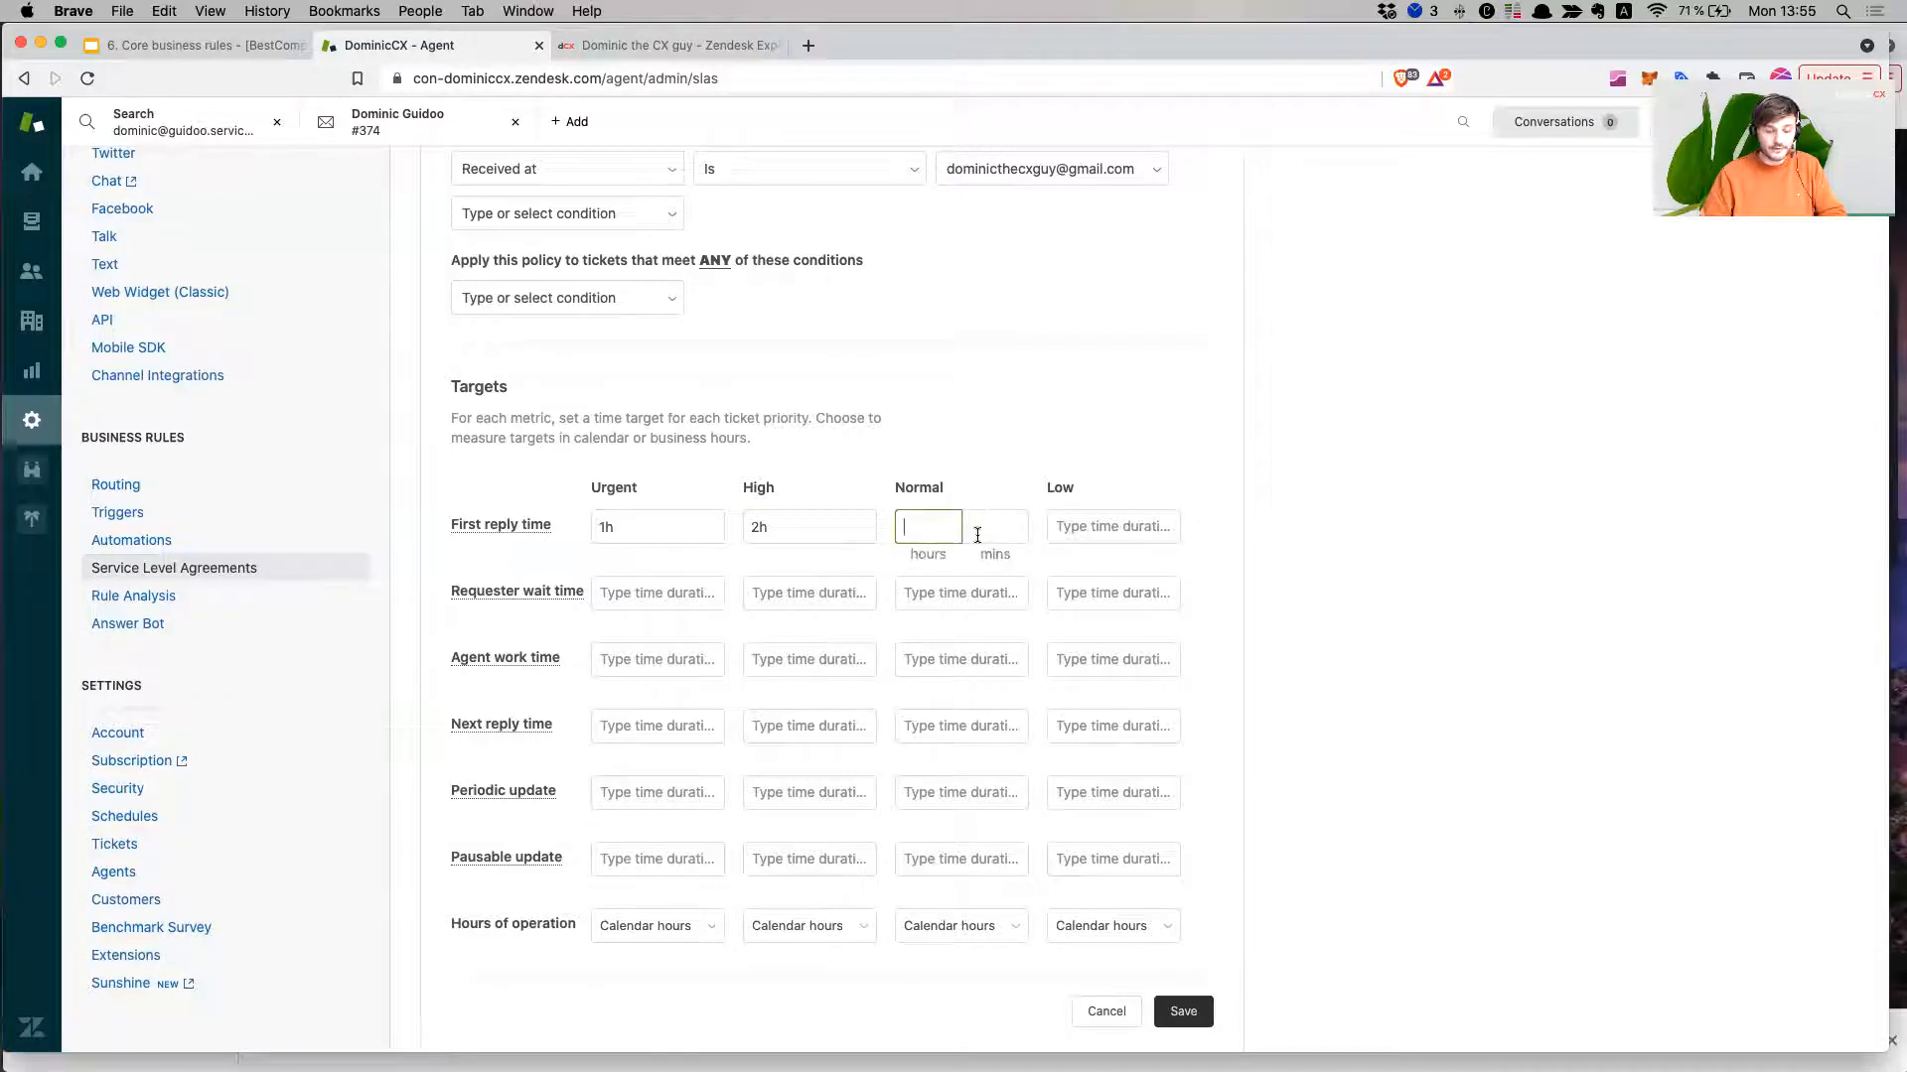
text(3)
click(1350, 545)
click(1060, 524)
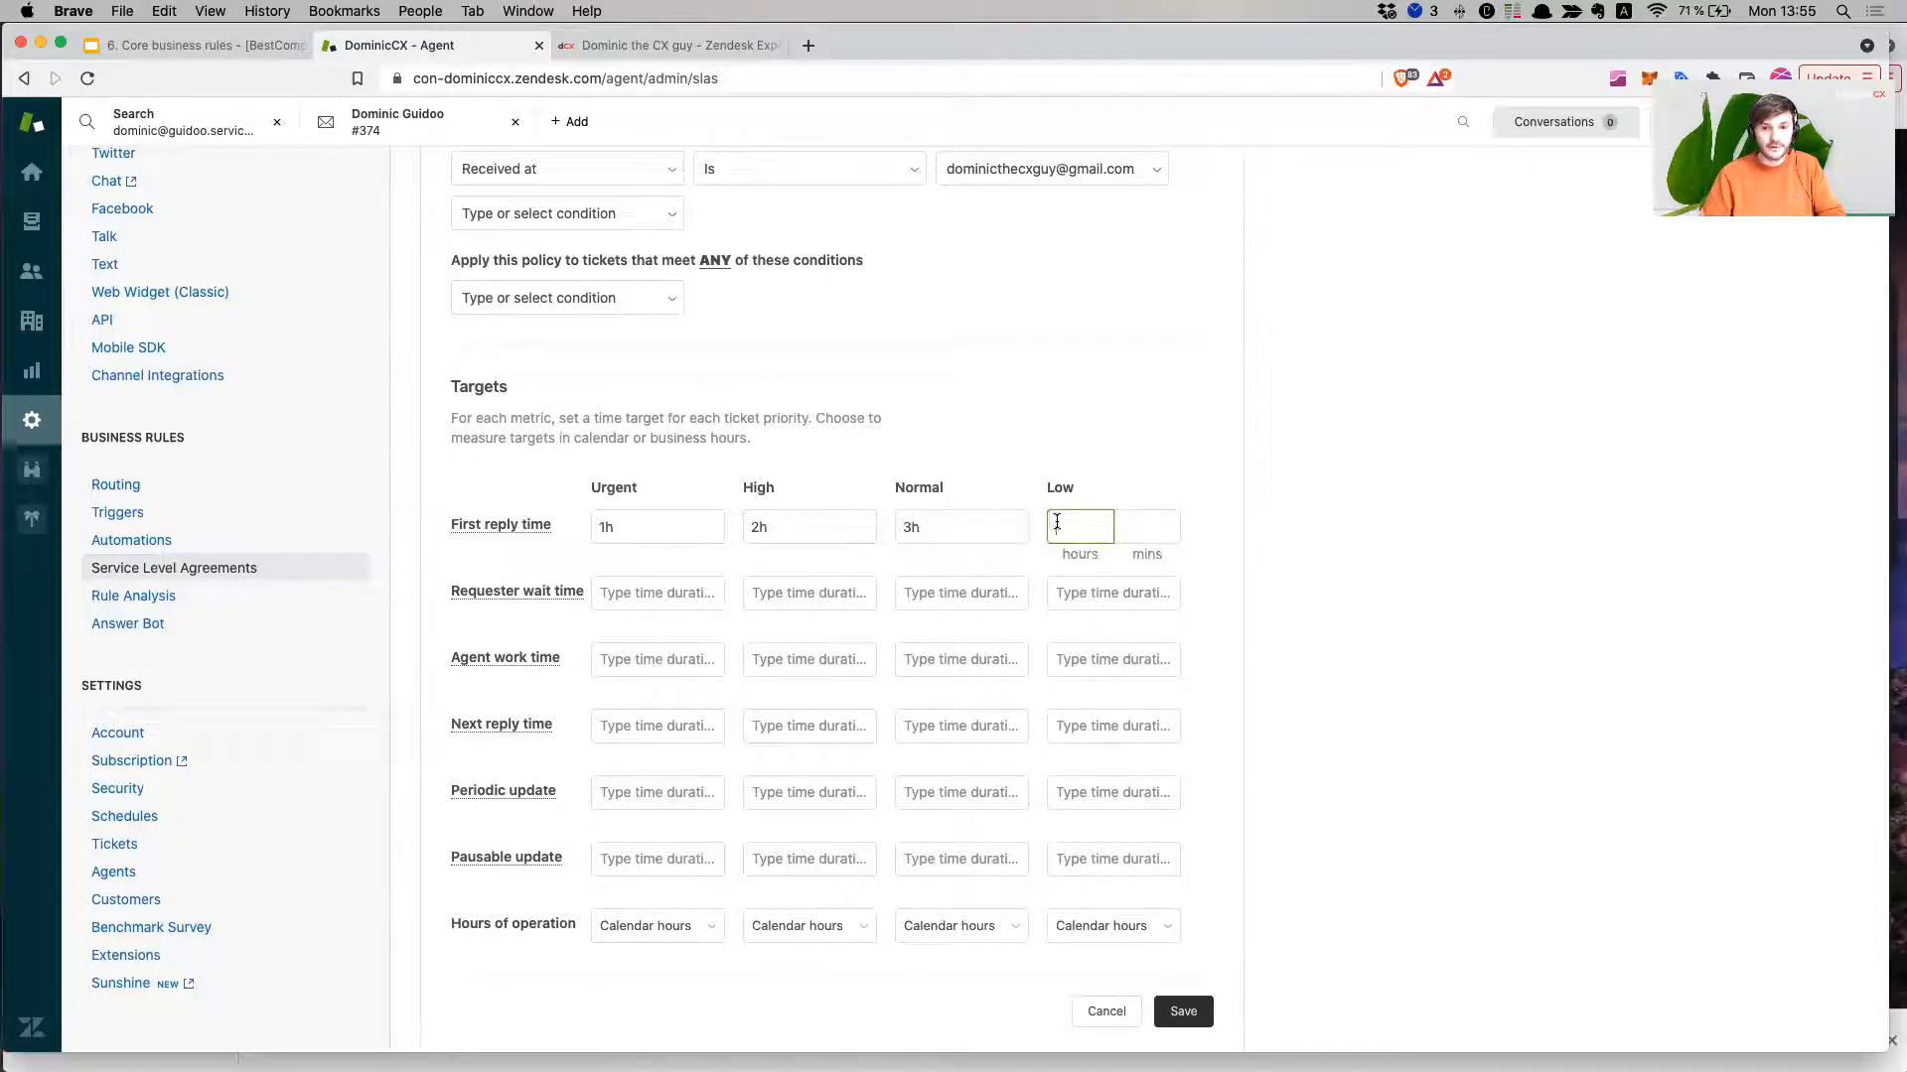
text(4)
click(1321, 524)
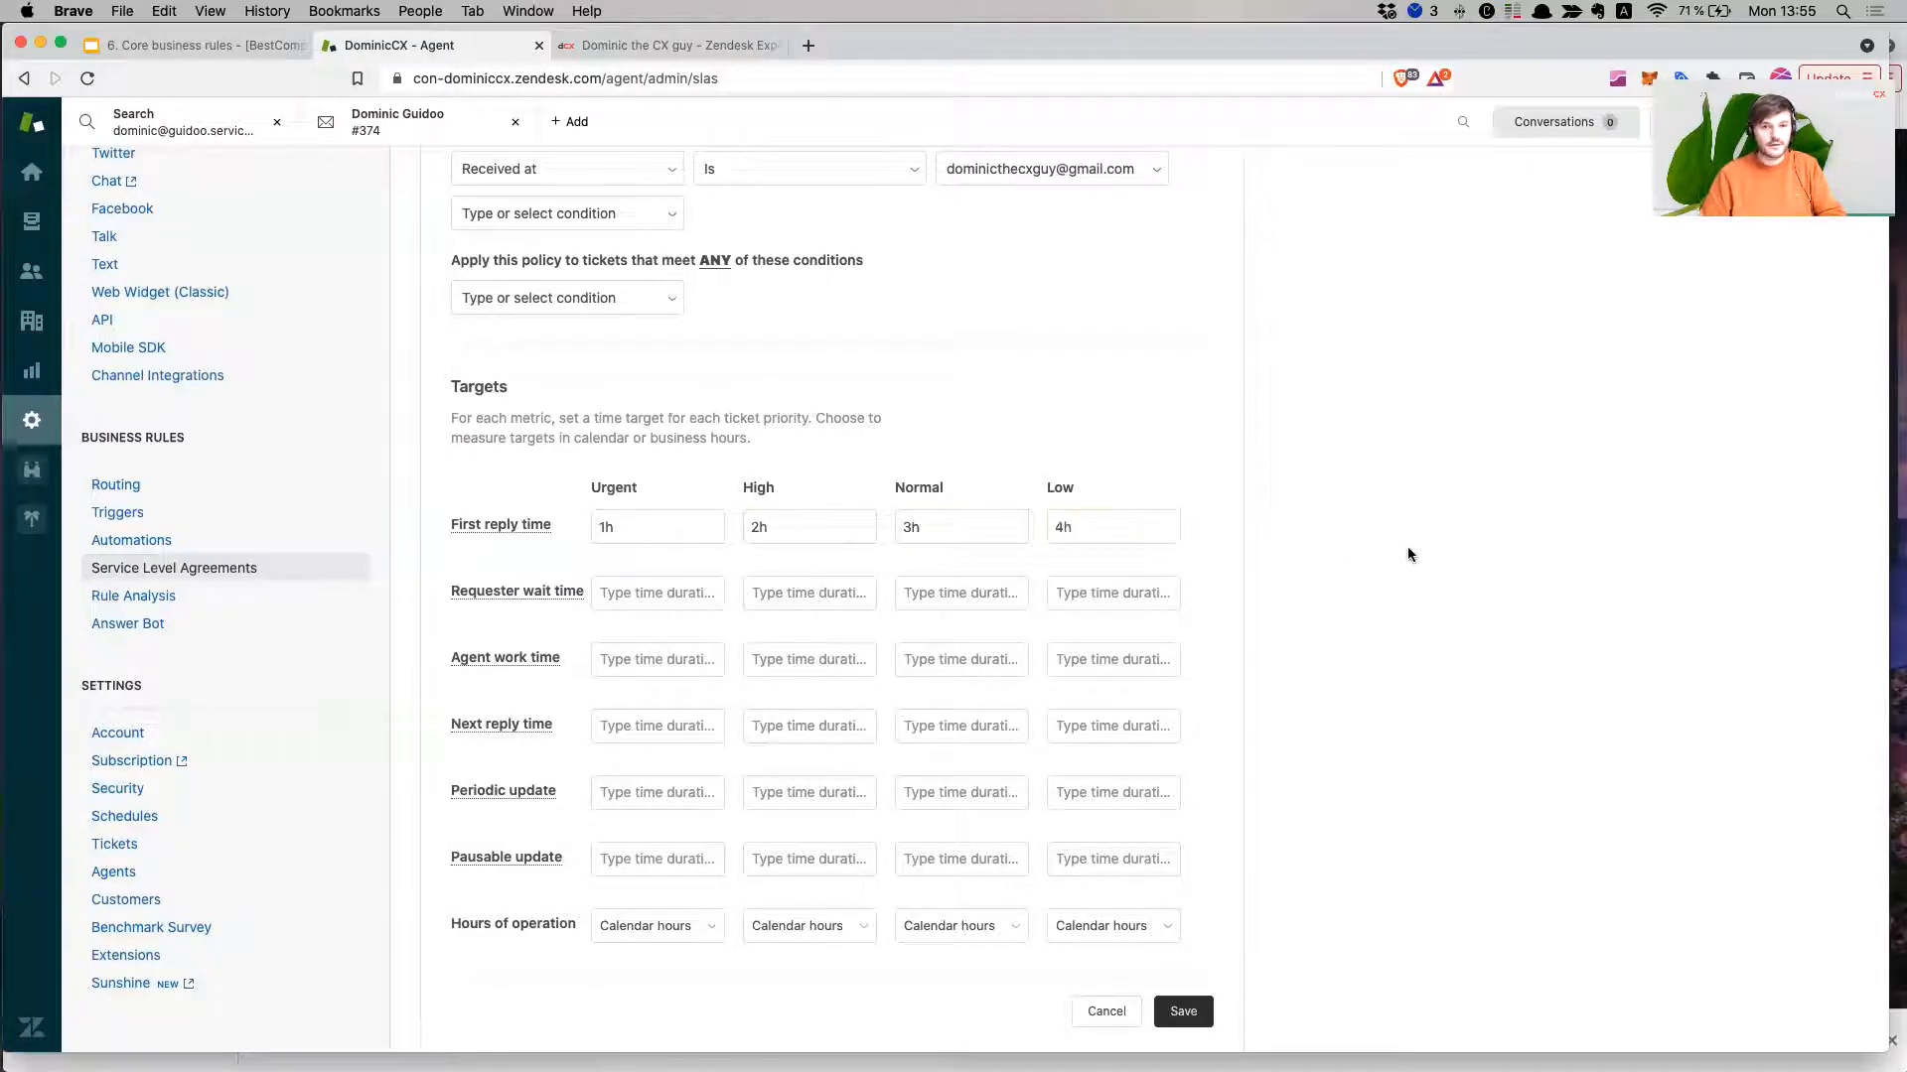
Set the Requester wait time targets to 2 hours for Urgent, 4 for High, 6 for Normal and 8 for Low.
click(618, 593)
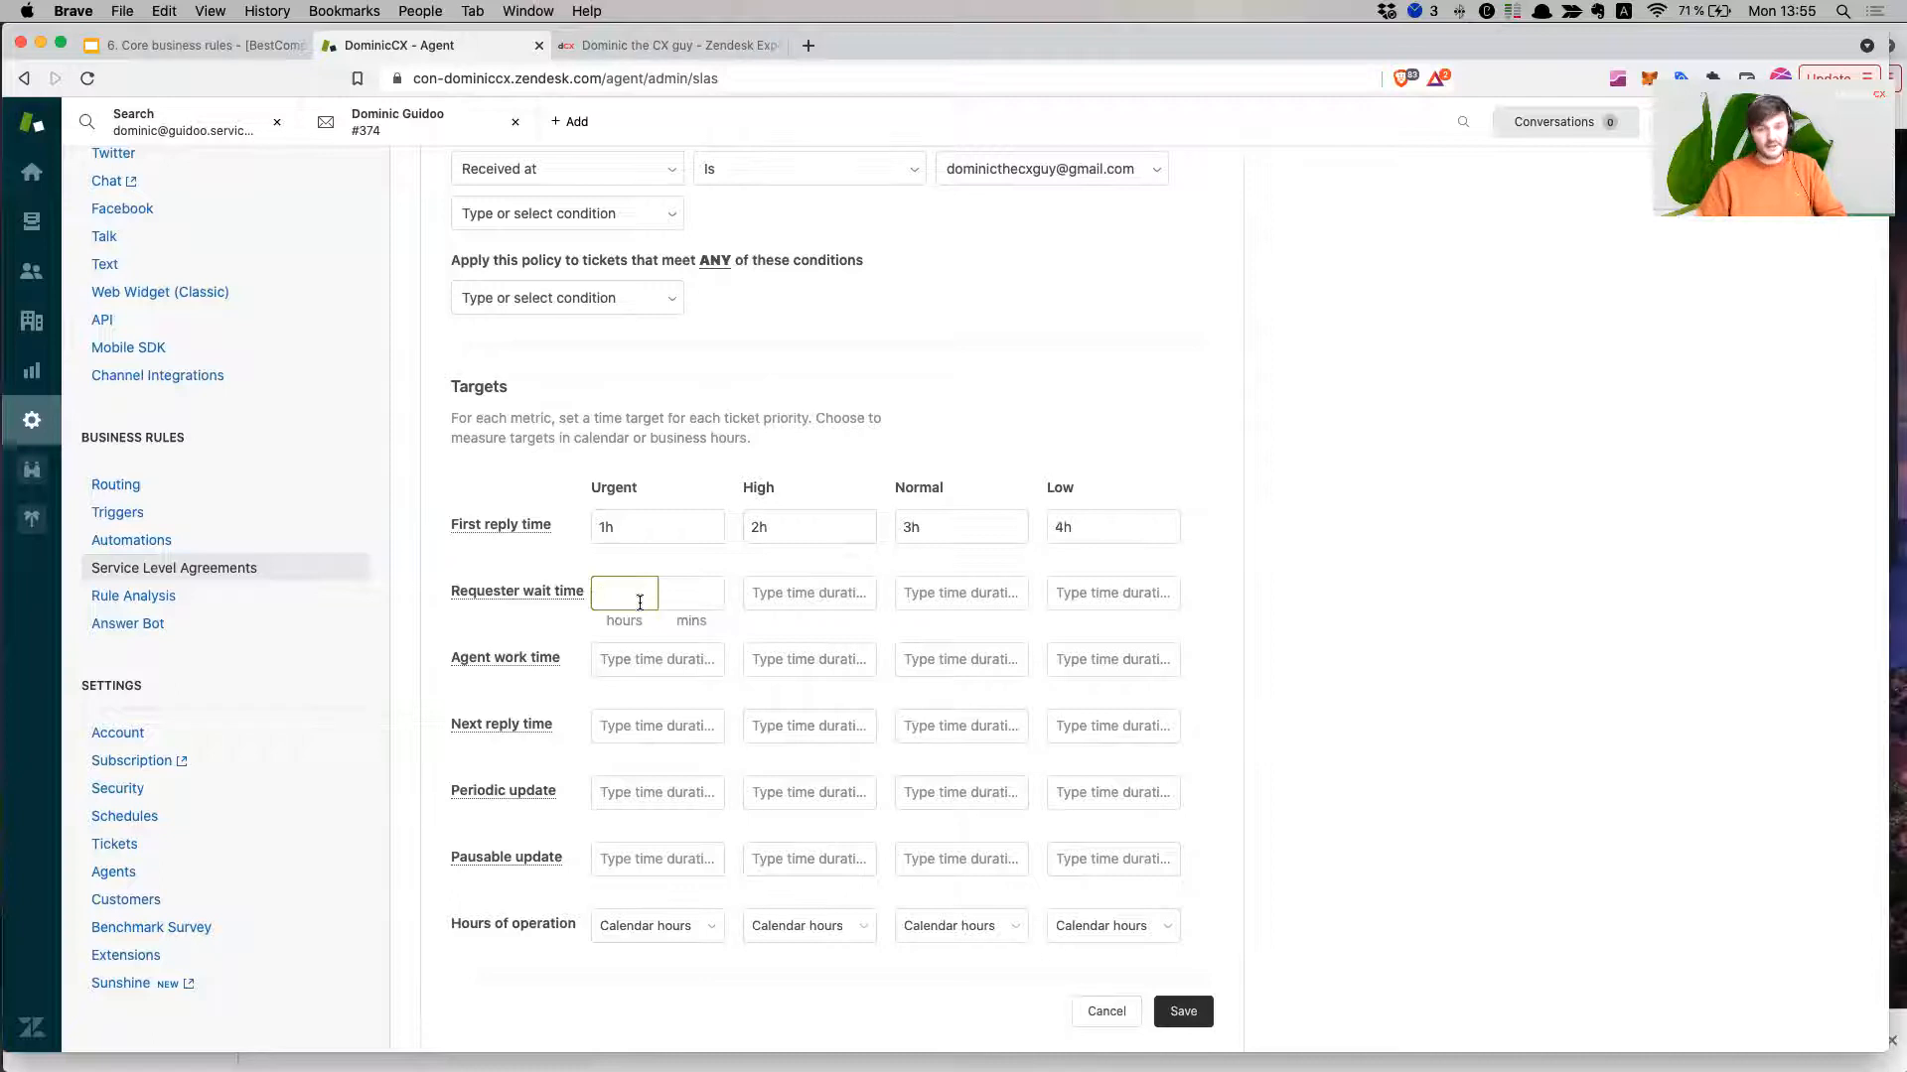
text(2)
click(769, 593)
text(4)
click(907, 593)
text(6)
click(1061, 590)
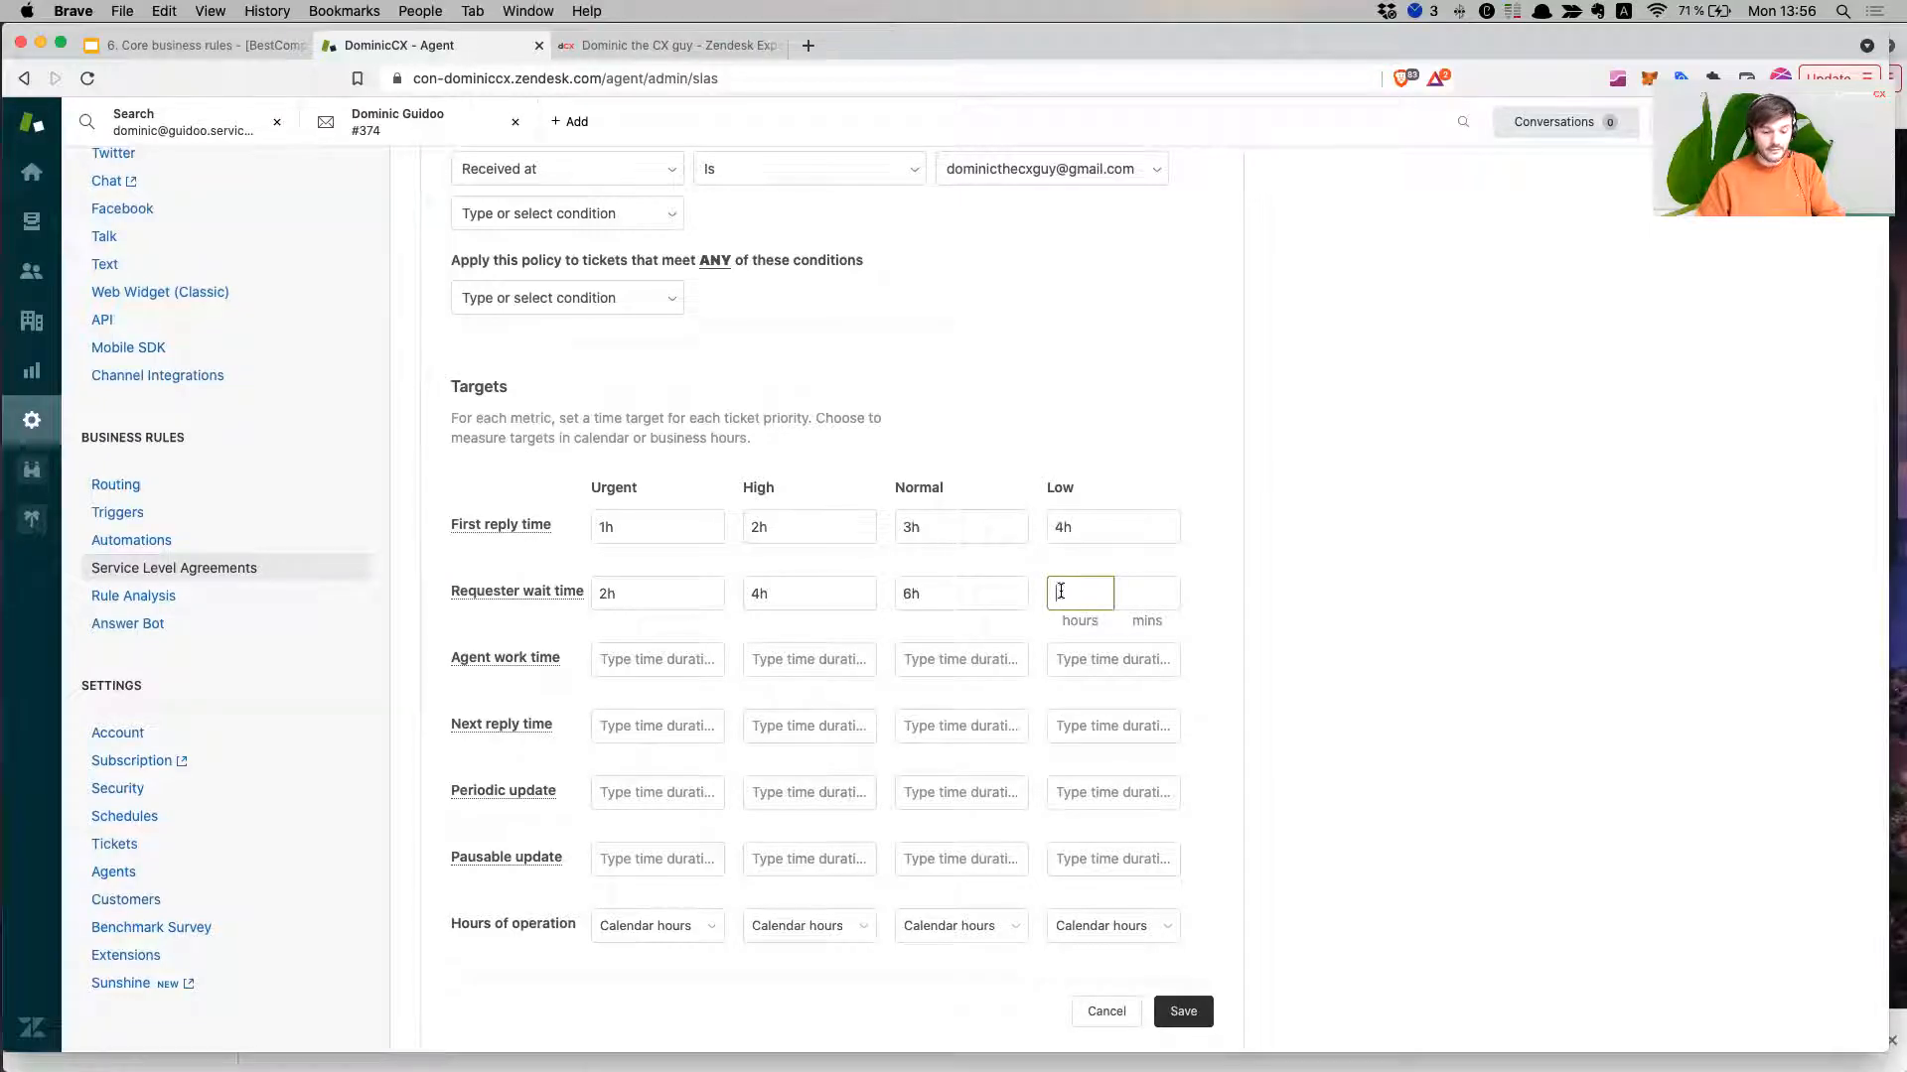
text(8)
click(1516, 638)
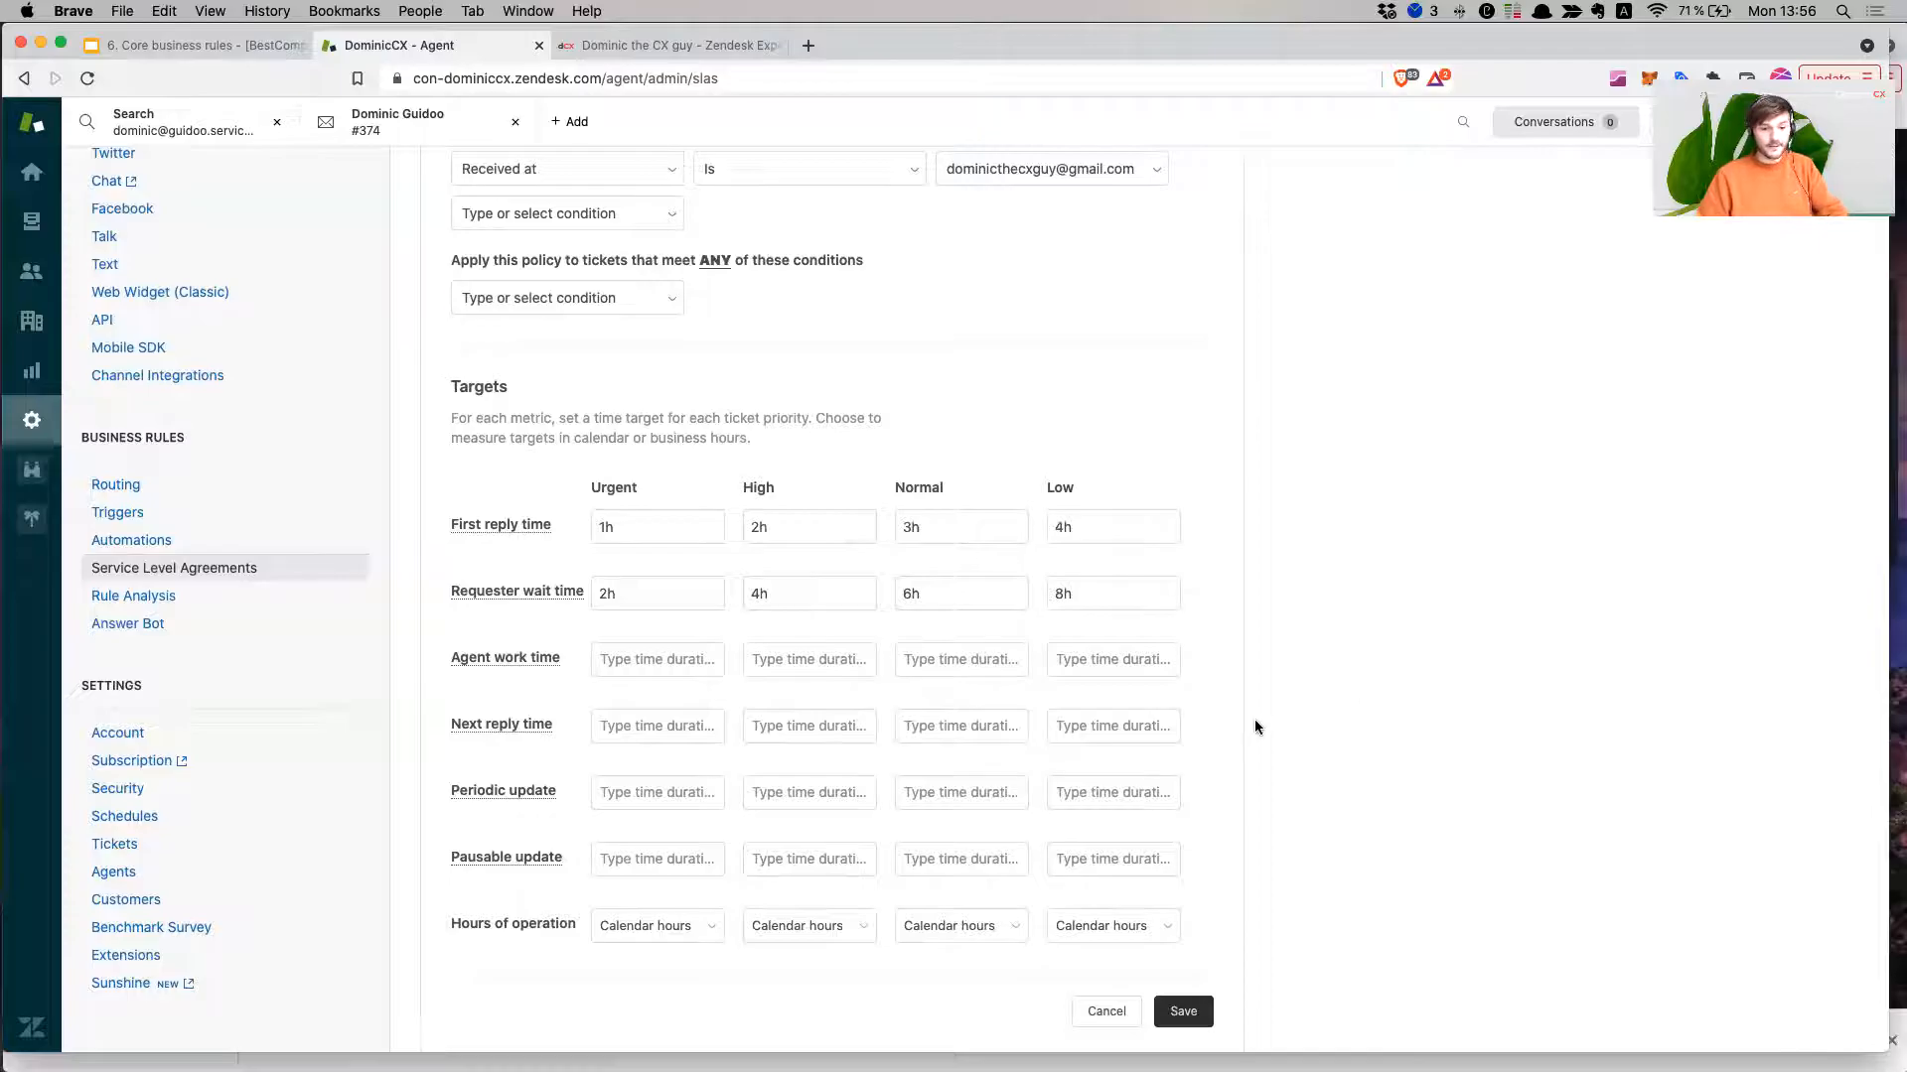
Set the Hours of operation to Business hours for the Urgent, High, Normal and Low priorities.
scroll(1254, 719, down, 1)
click(661, 885)
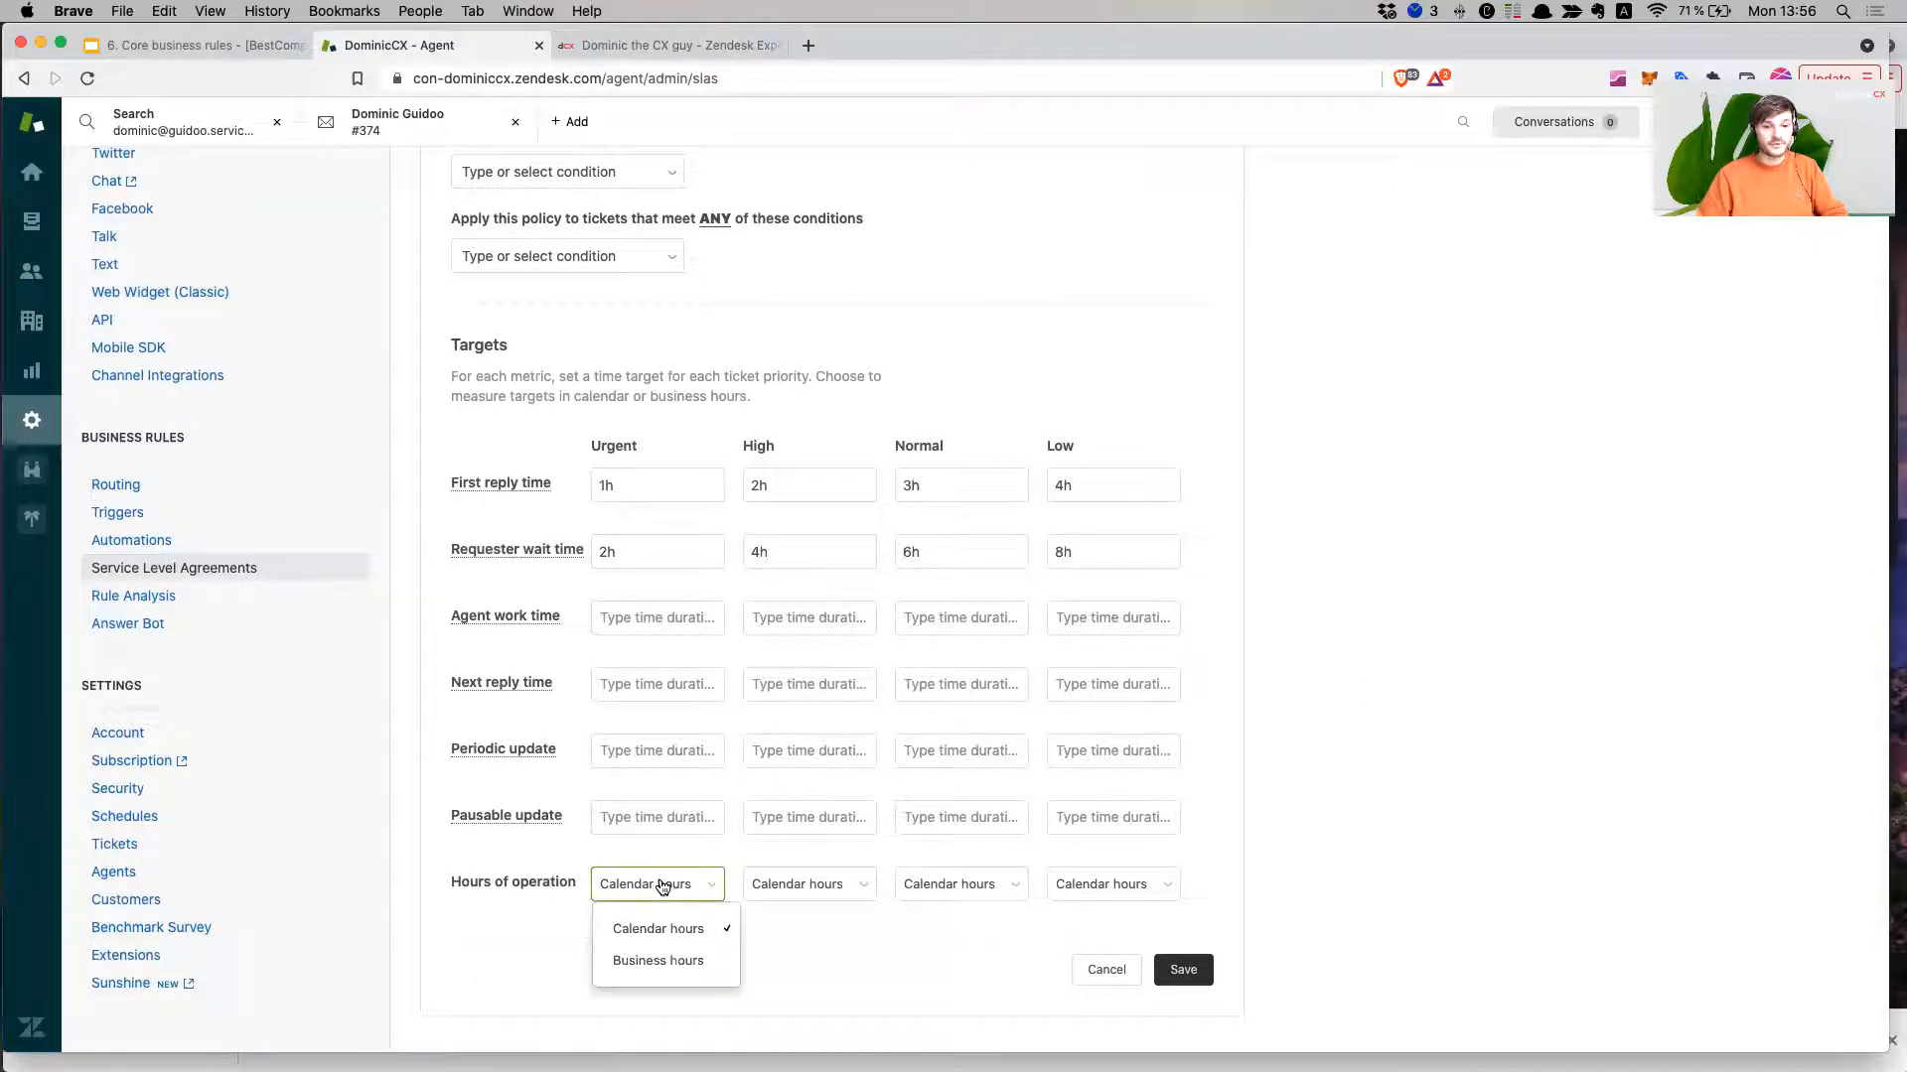
click(677, 971)
click(808, 884)
click(813, 960)
click(968, 889)
click(955, 959)
click(1101, 885)
click(1098, 961)
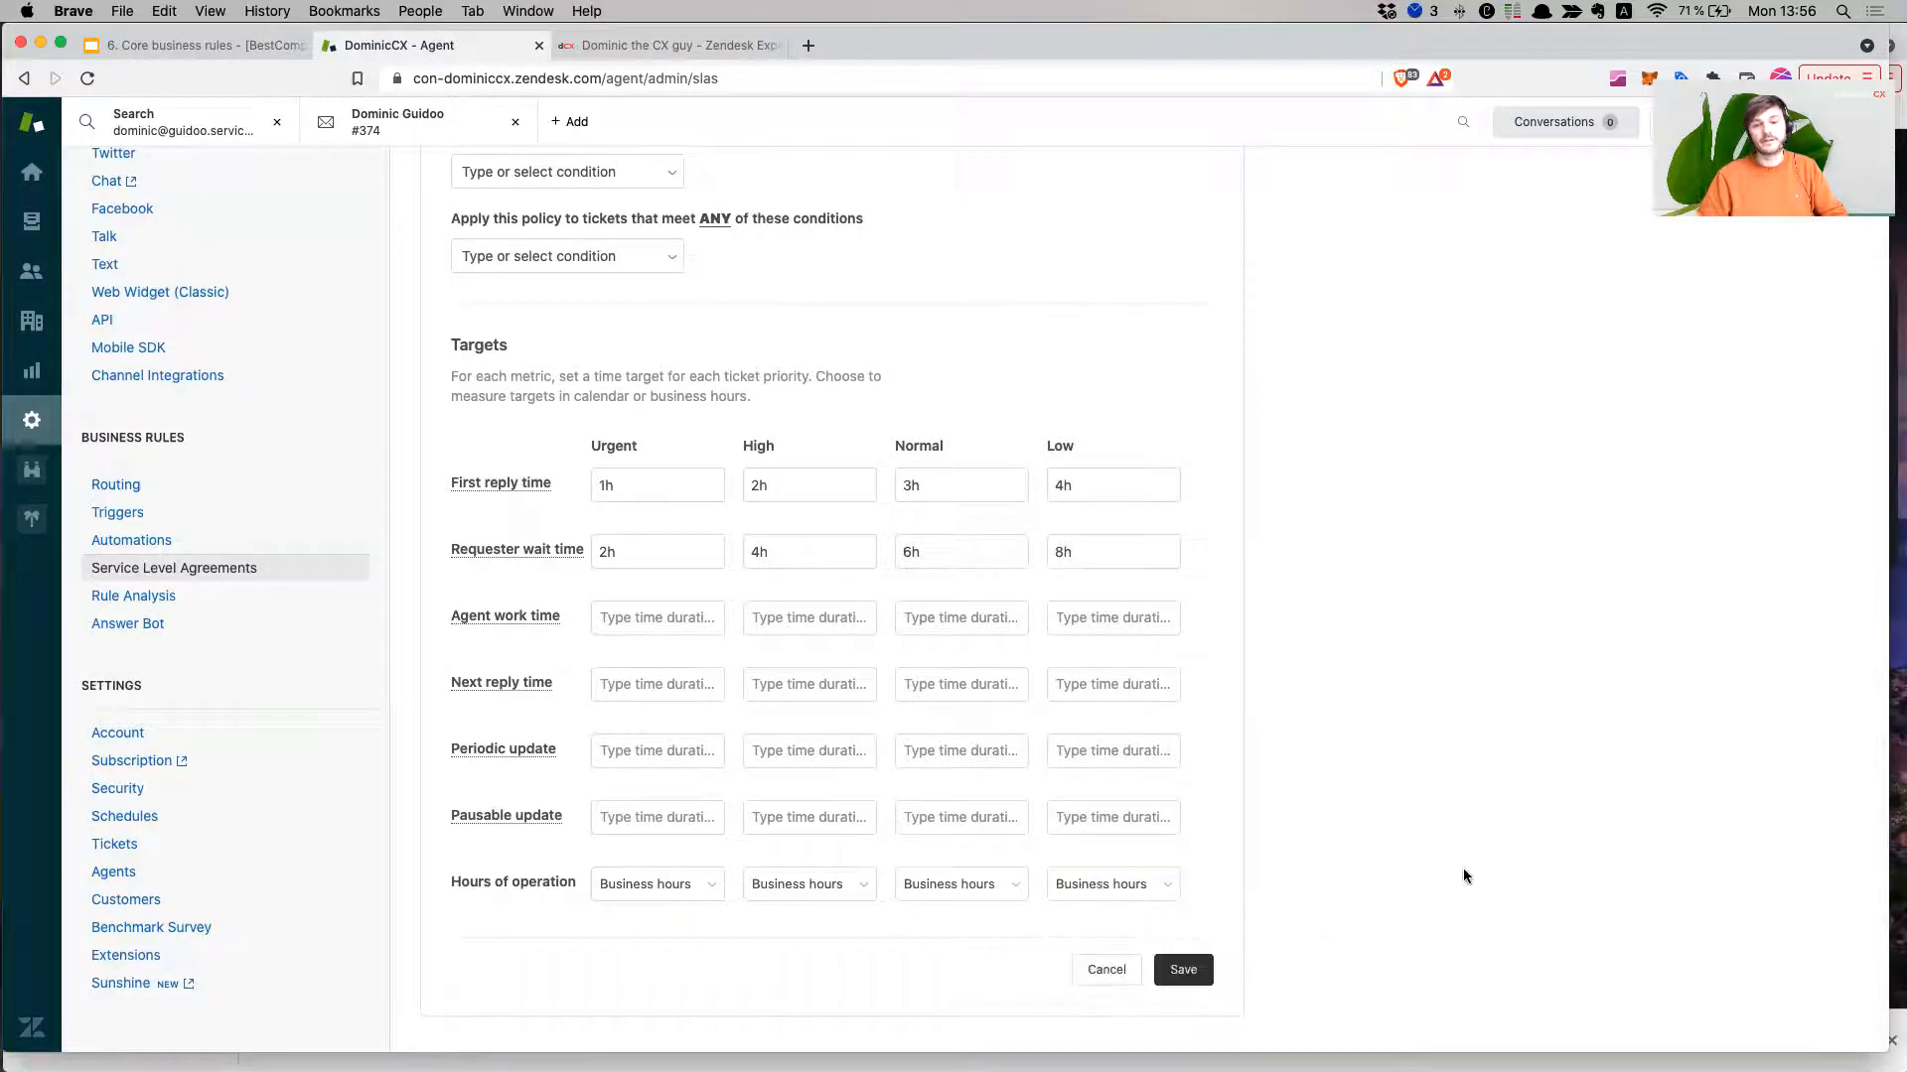
Save the SLA policy and reopen it from the policy list to check its conditions and targets.
click(1183, 969)
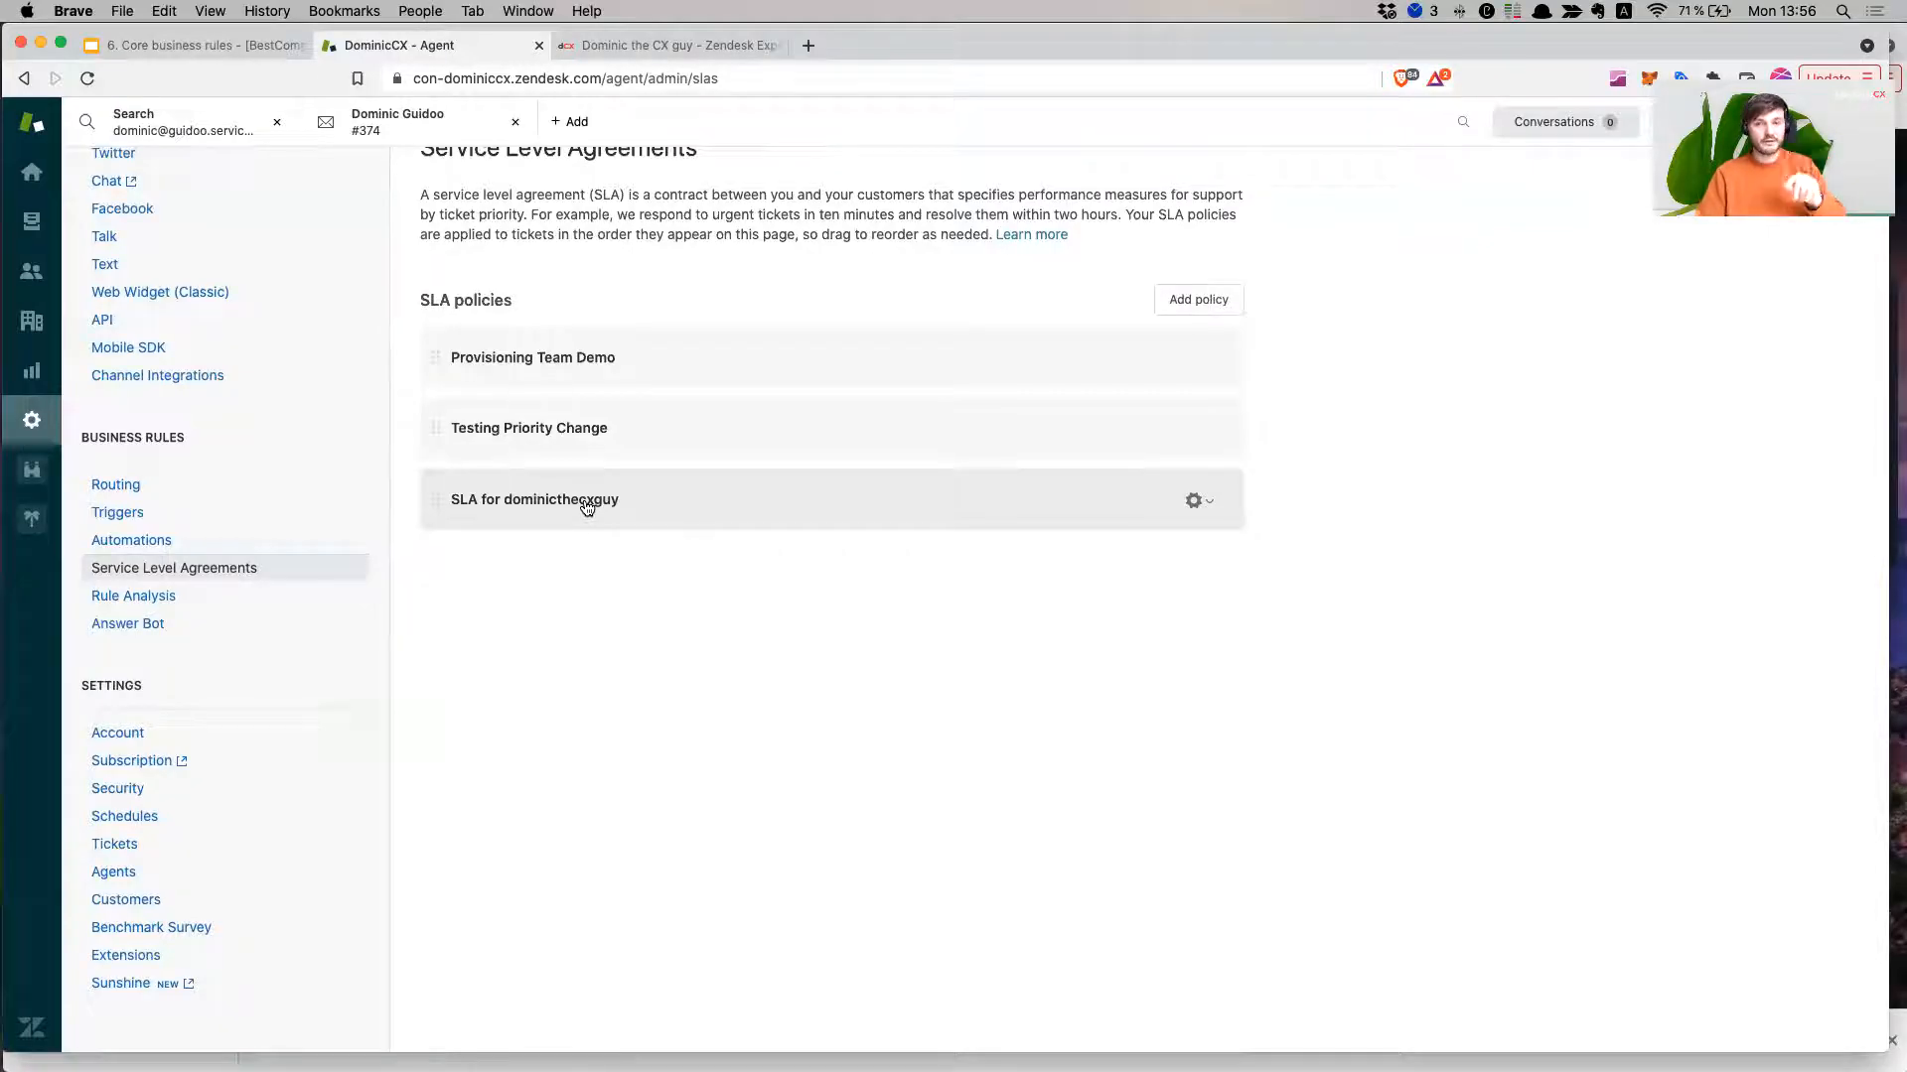
click(643, 506)
scroll(693, 643, down, 3)
scroll(693, 653, down, 3)
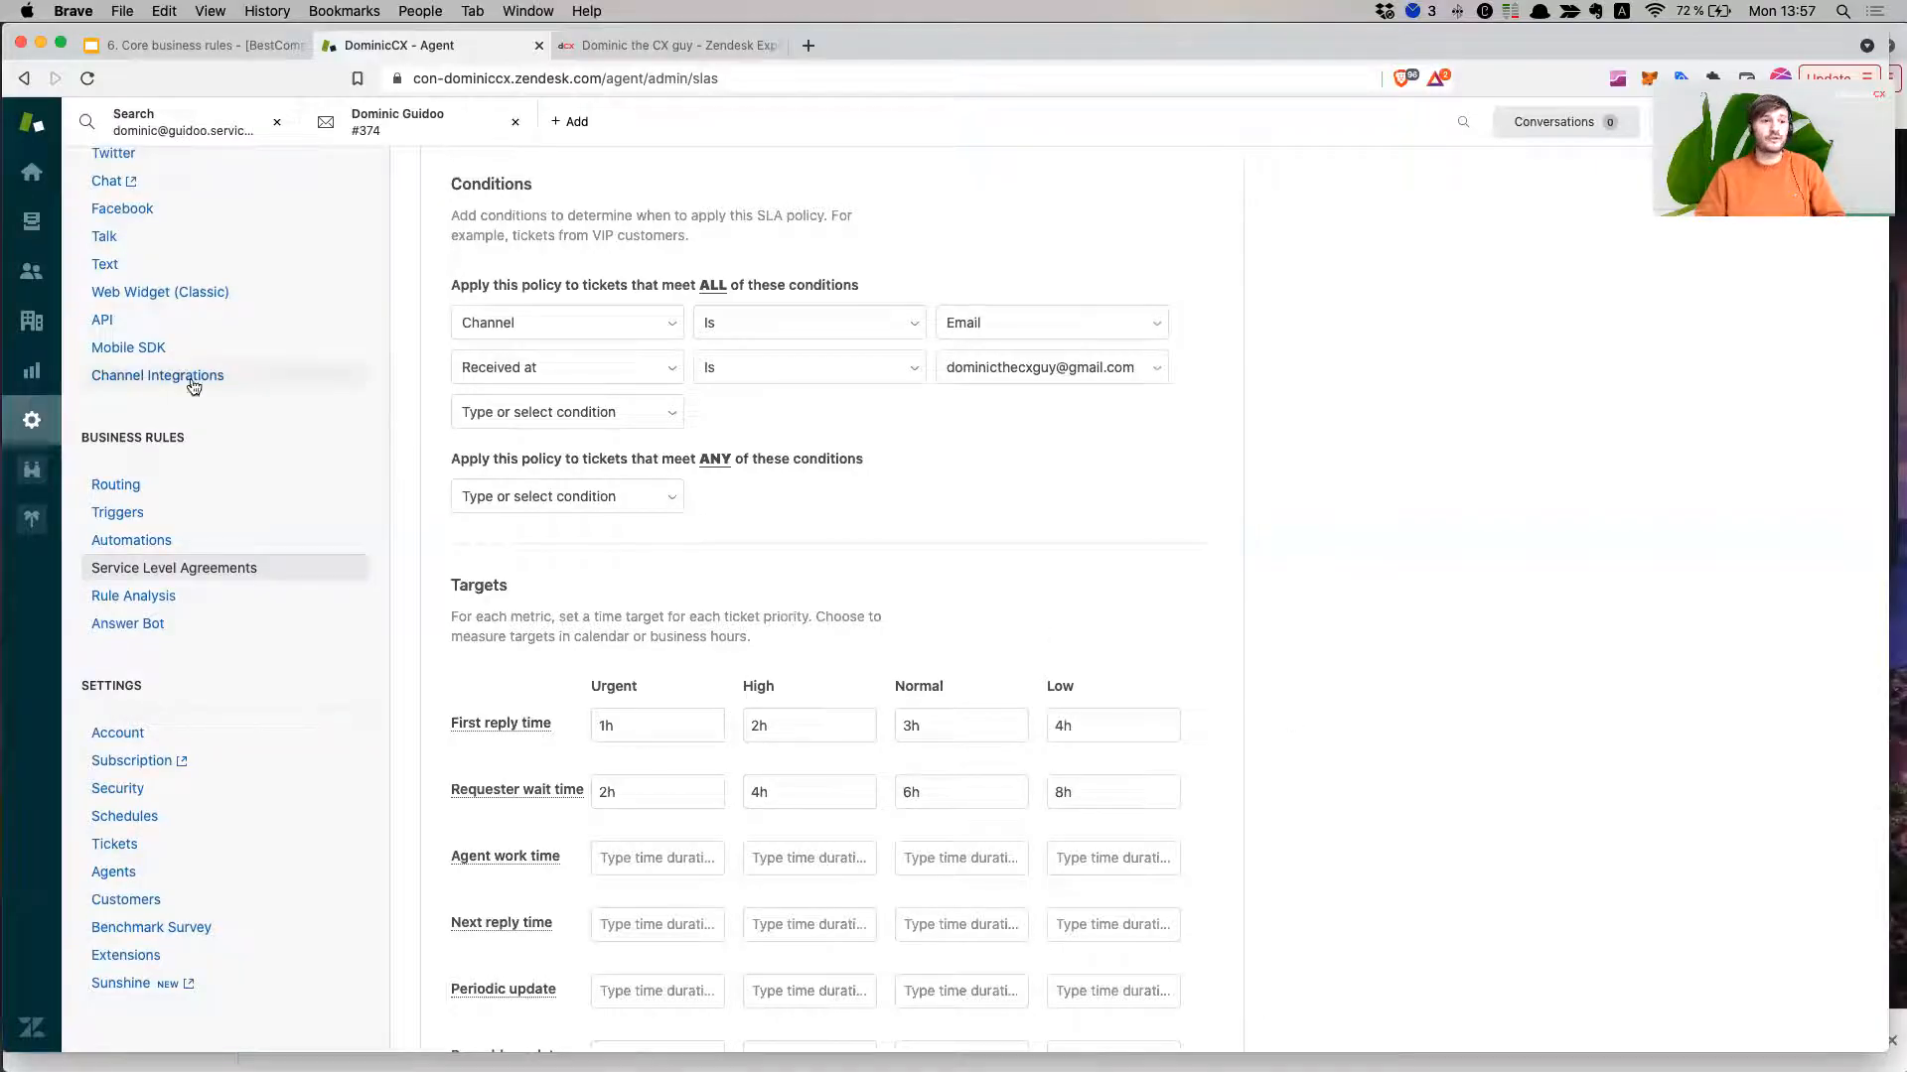
Copy the DominicCX brand's Gmail support address from the Email channel settings.
click(28, 223)
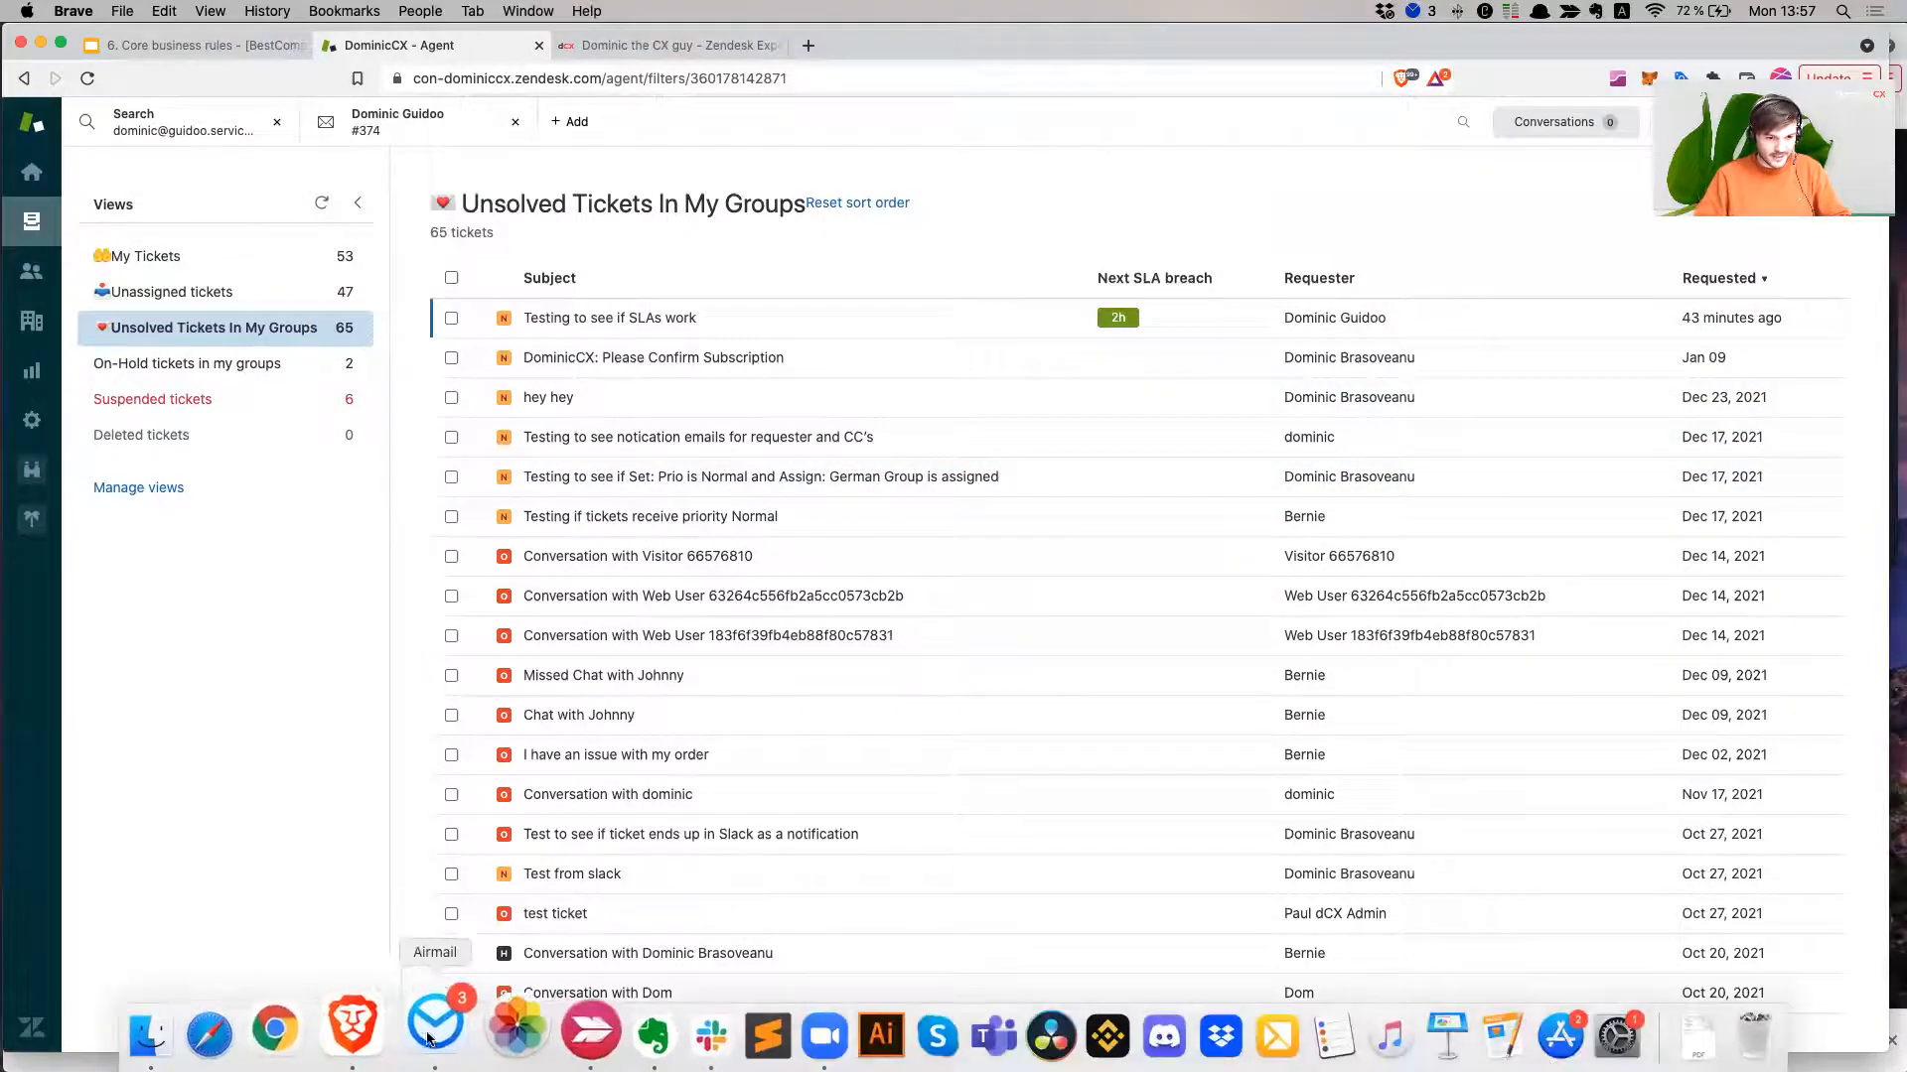
click(429, 1040)
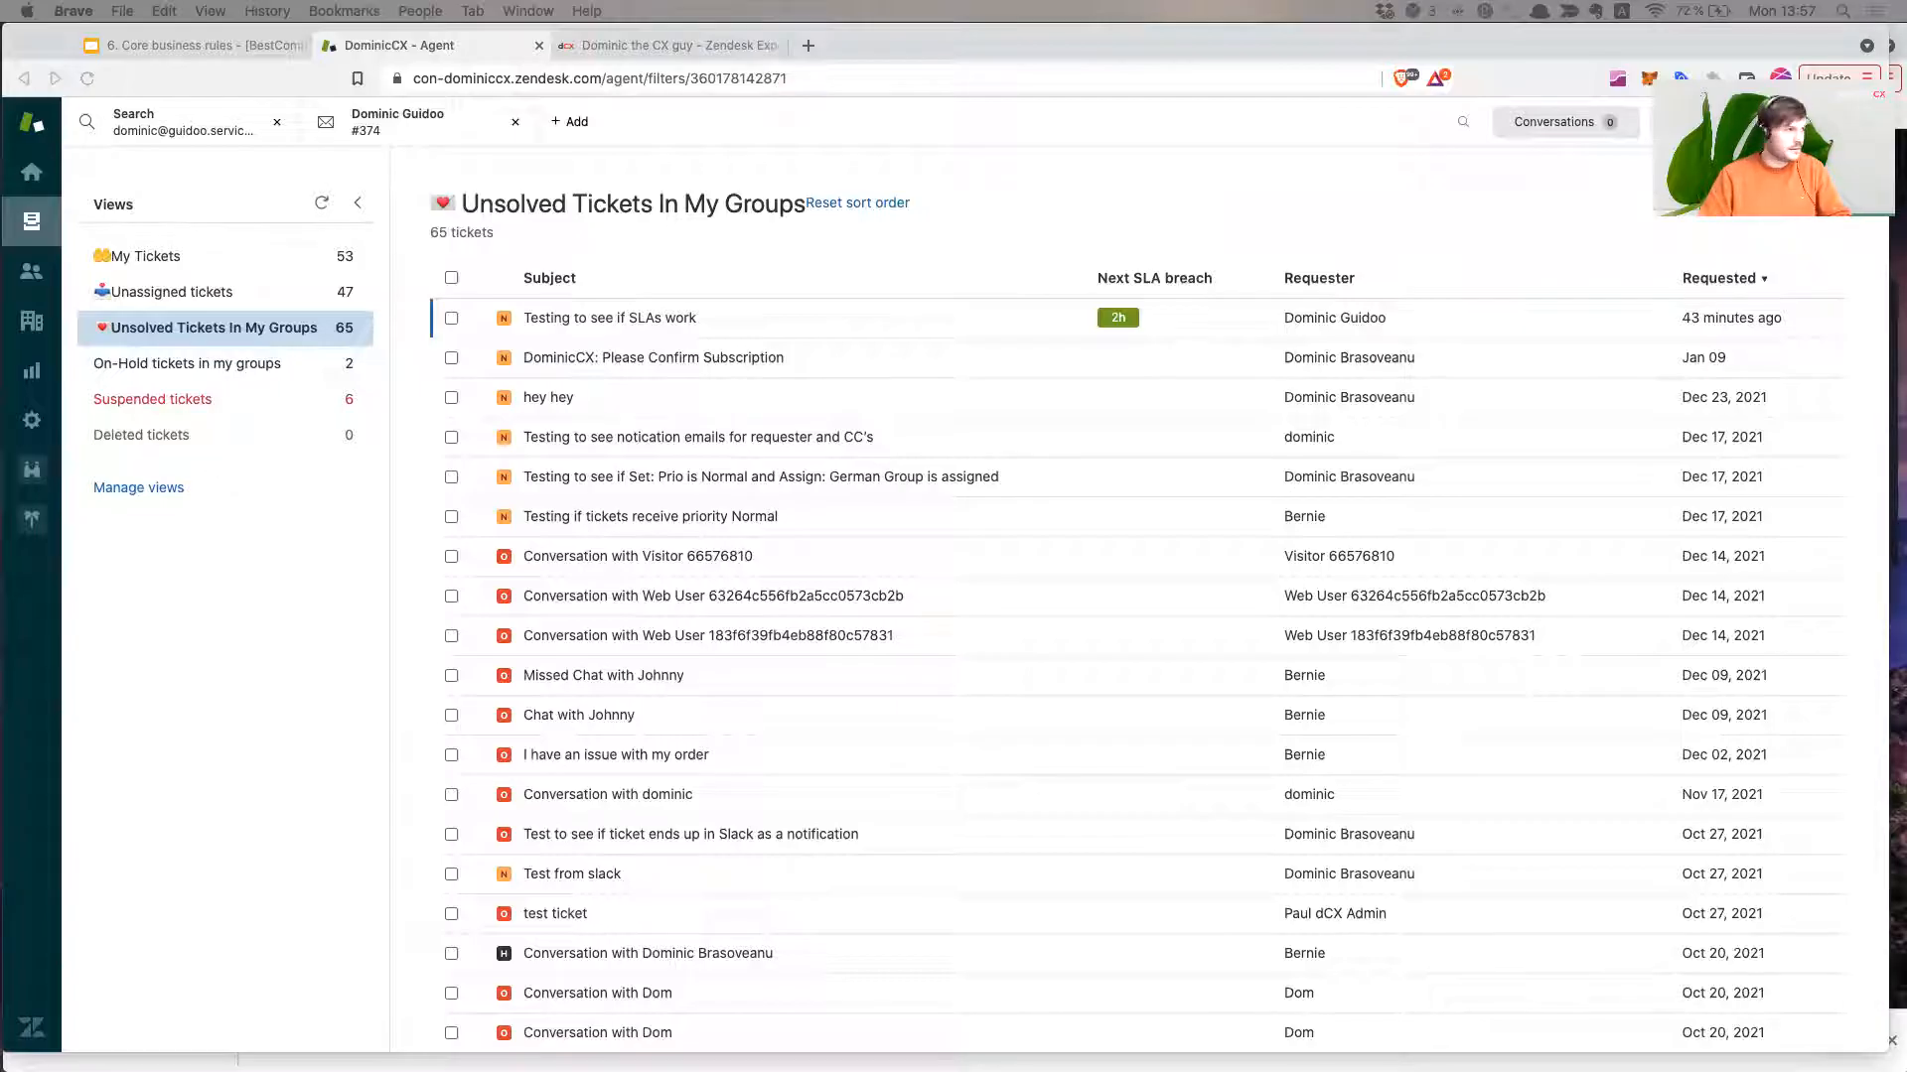
click(31, 424)
scroll(192, 527, up, 10)
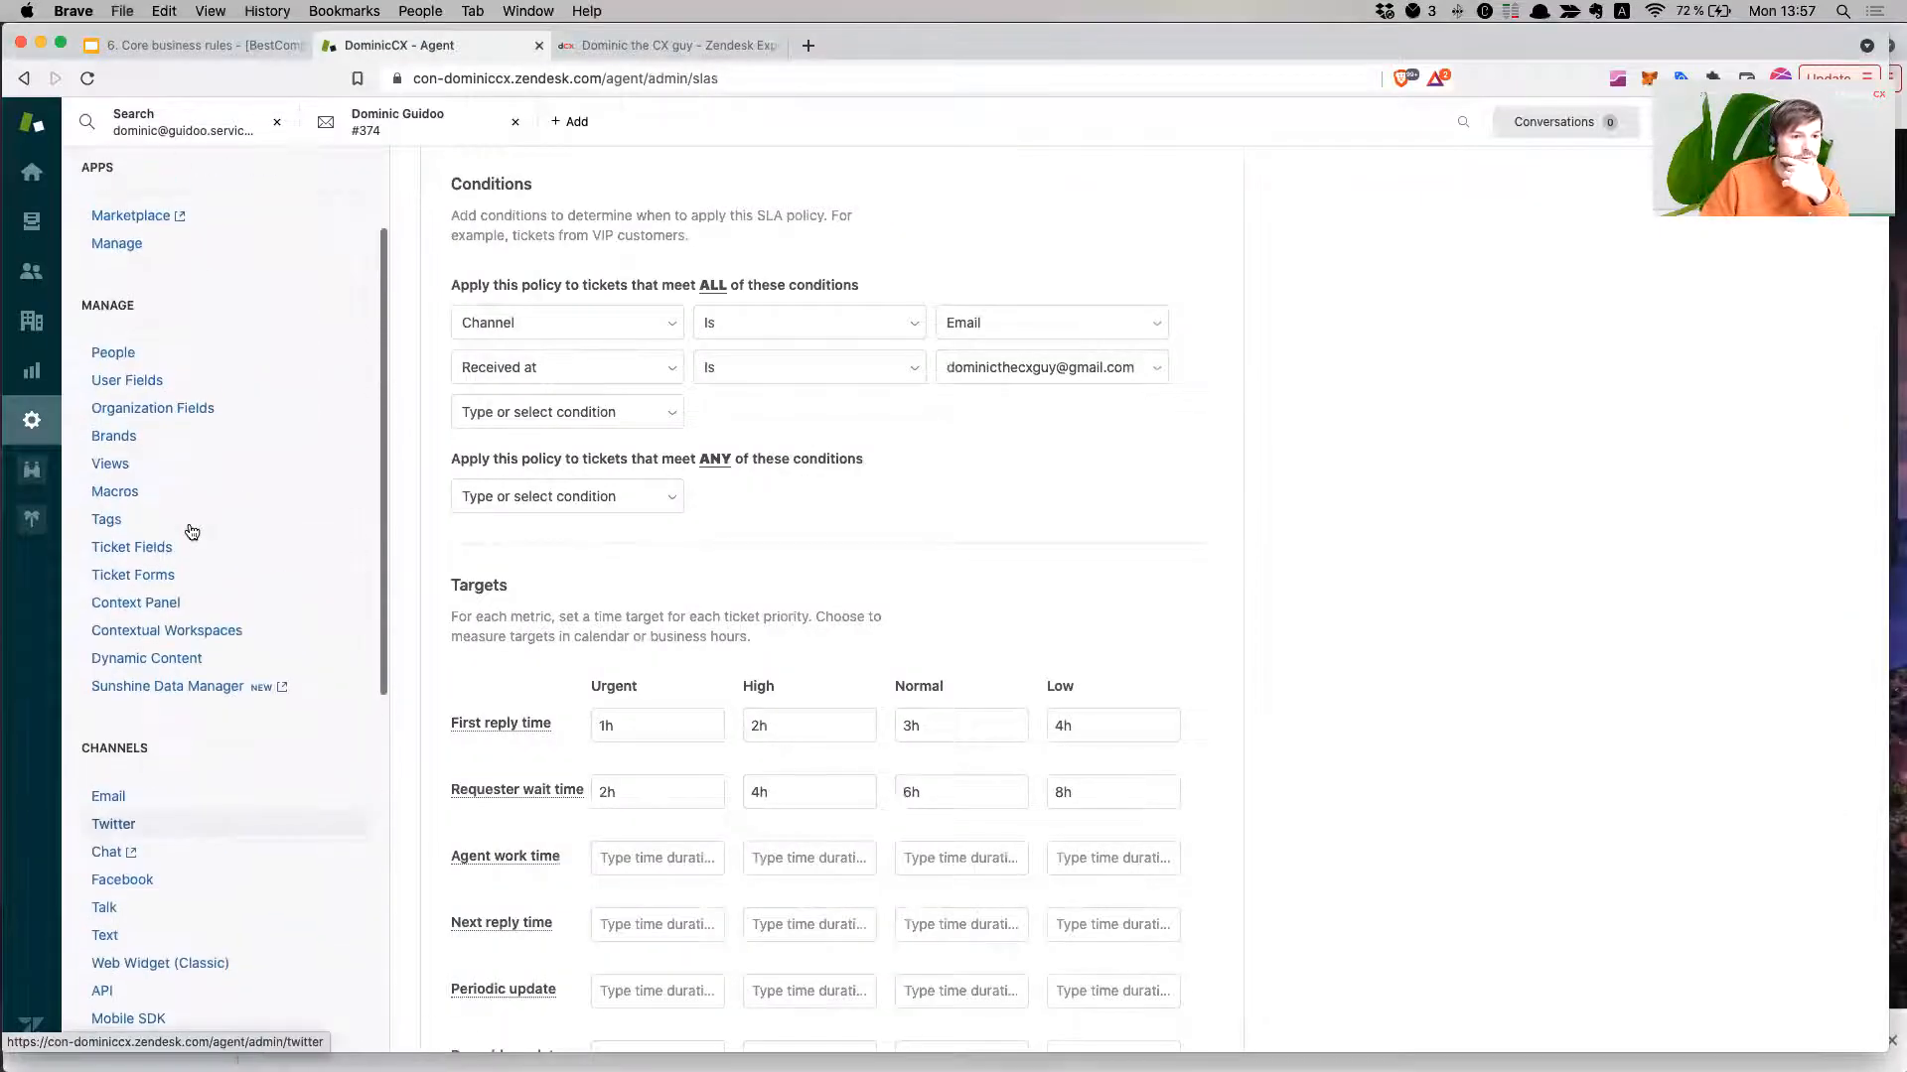
click(125, 799)
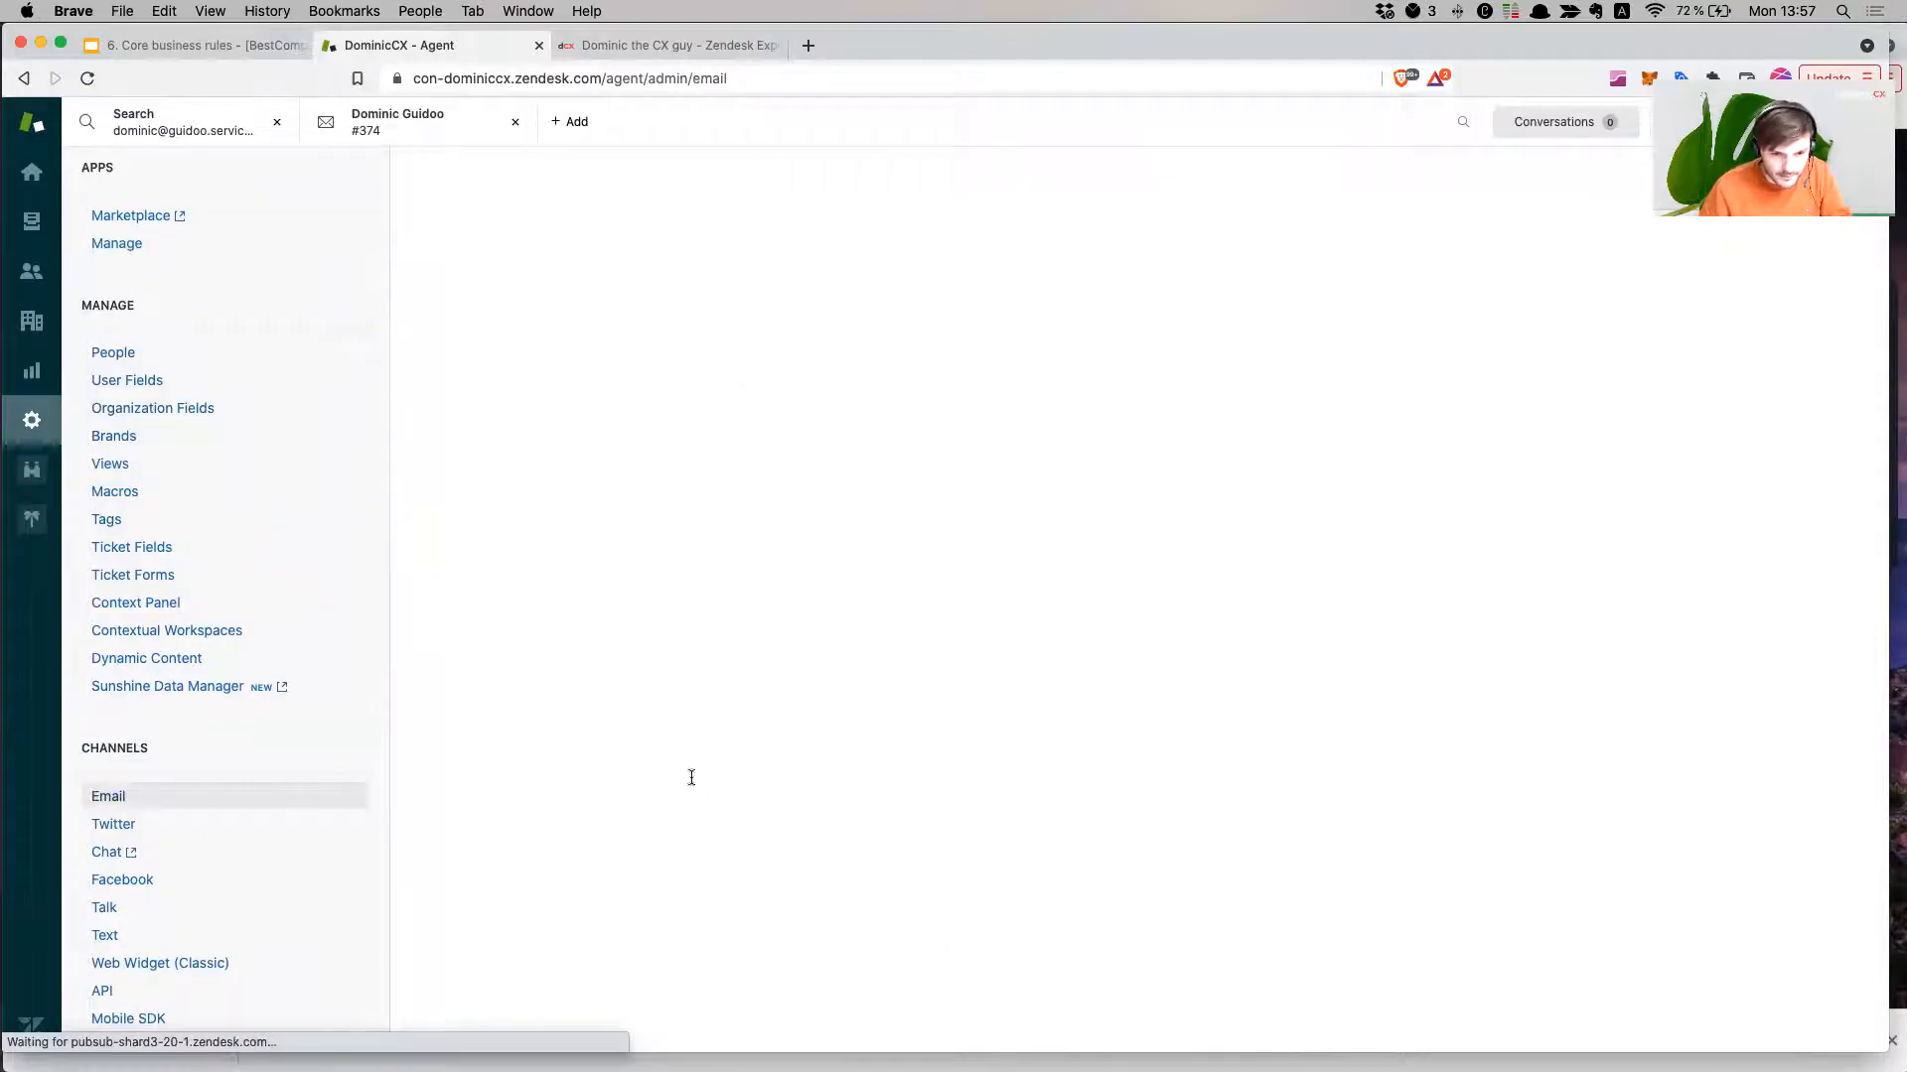
scroll(690, 783, down, 2)
drag(634, 707, 839, 707)
right_click(842, 707)
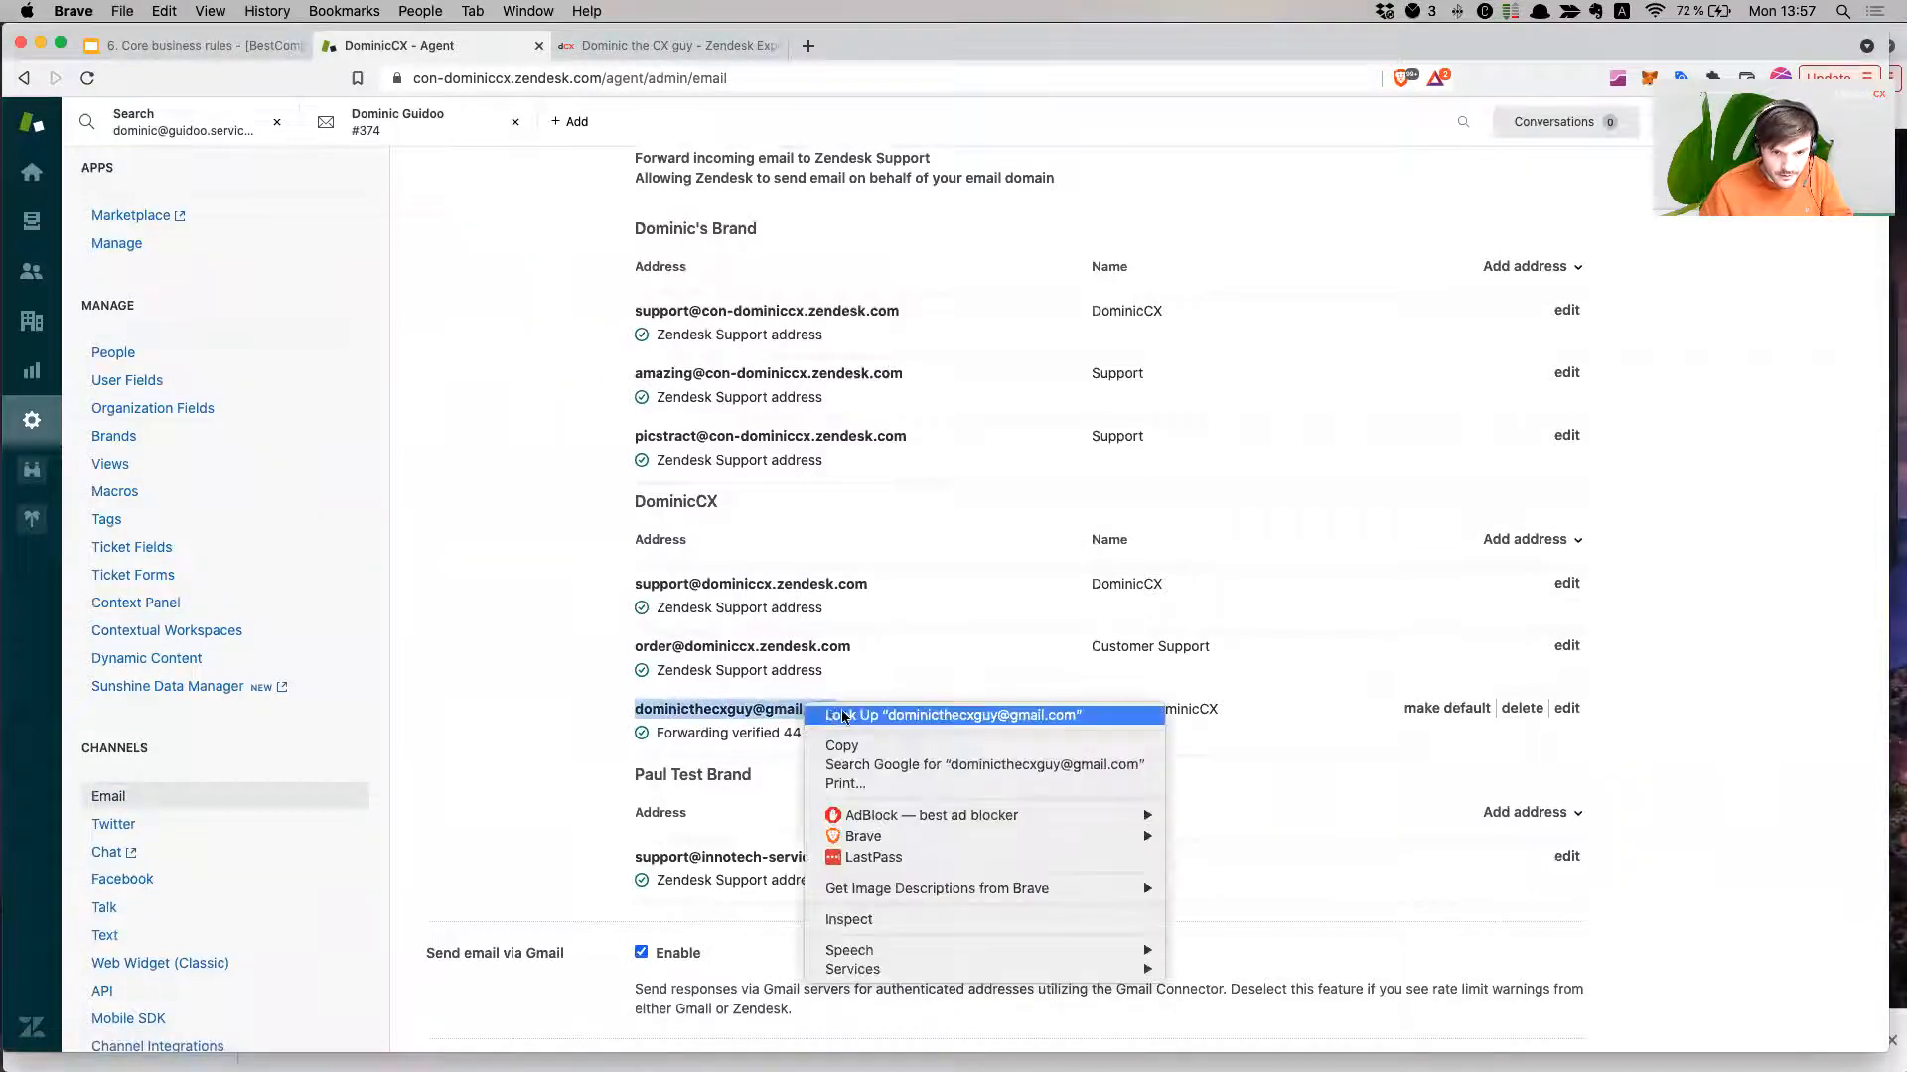
click(842, 746)
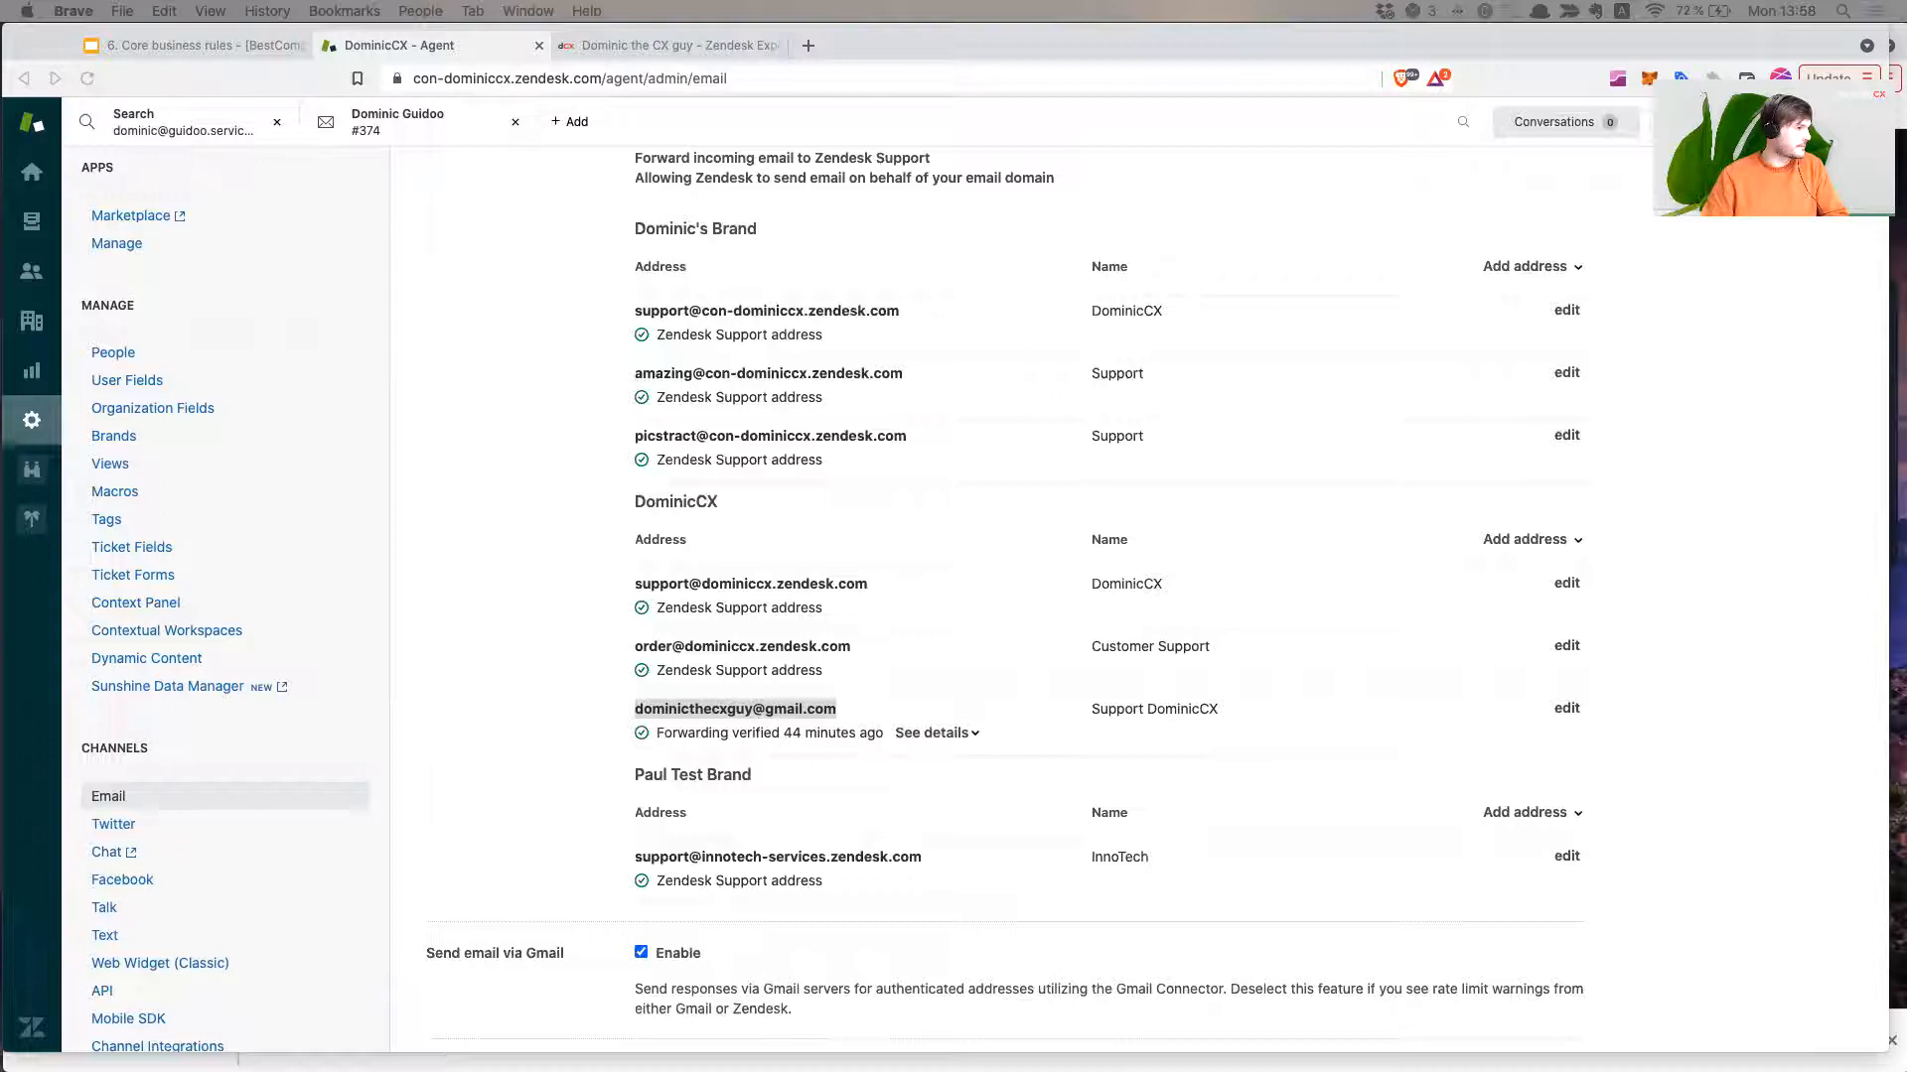
Send a test email to the copied support address from Airmail and return to Zendesk in Brave.
drag(8, 443, 594, 165)
key(super+Return)
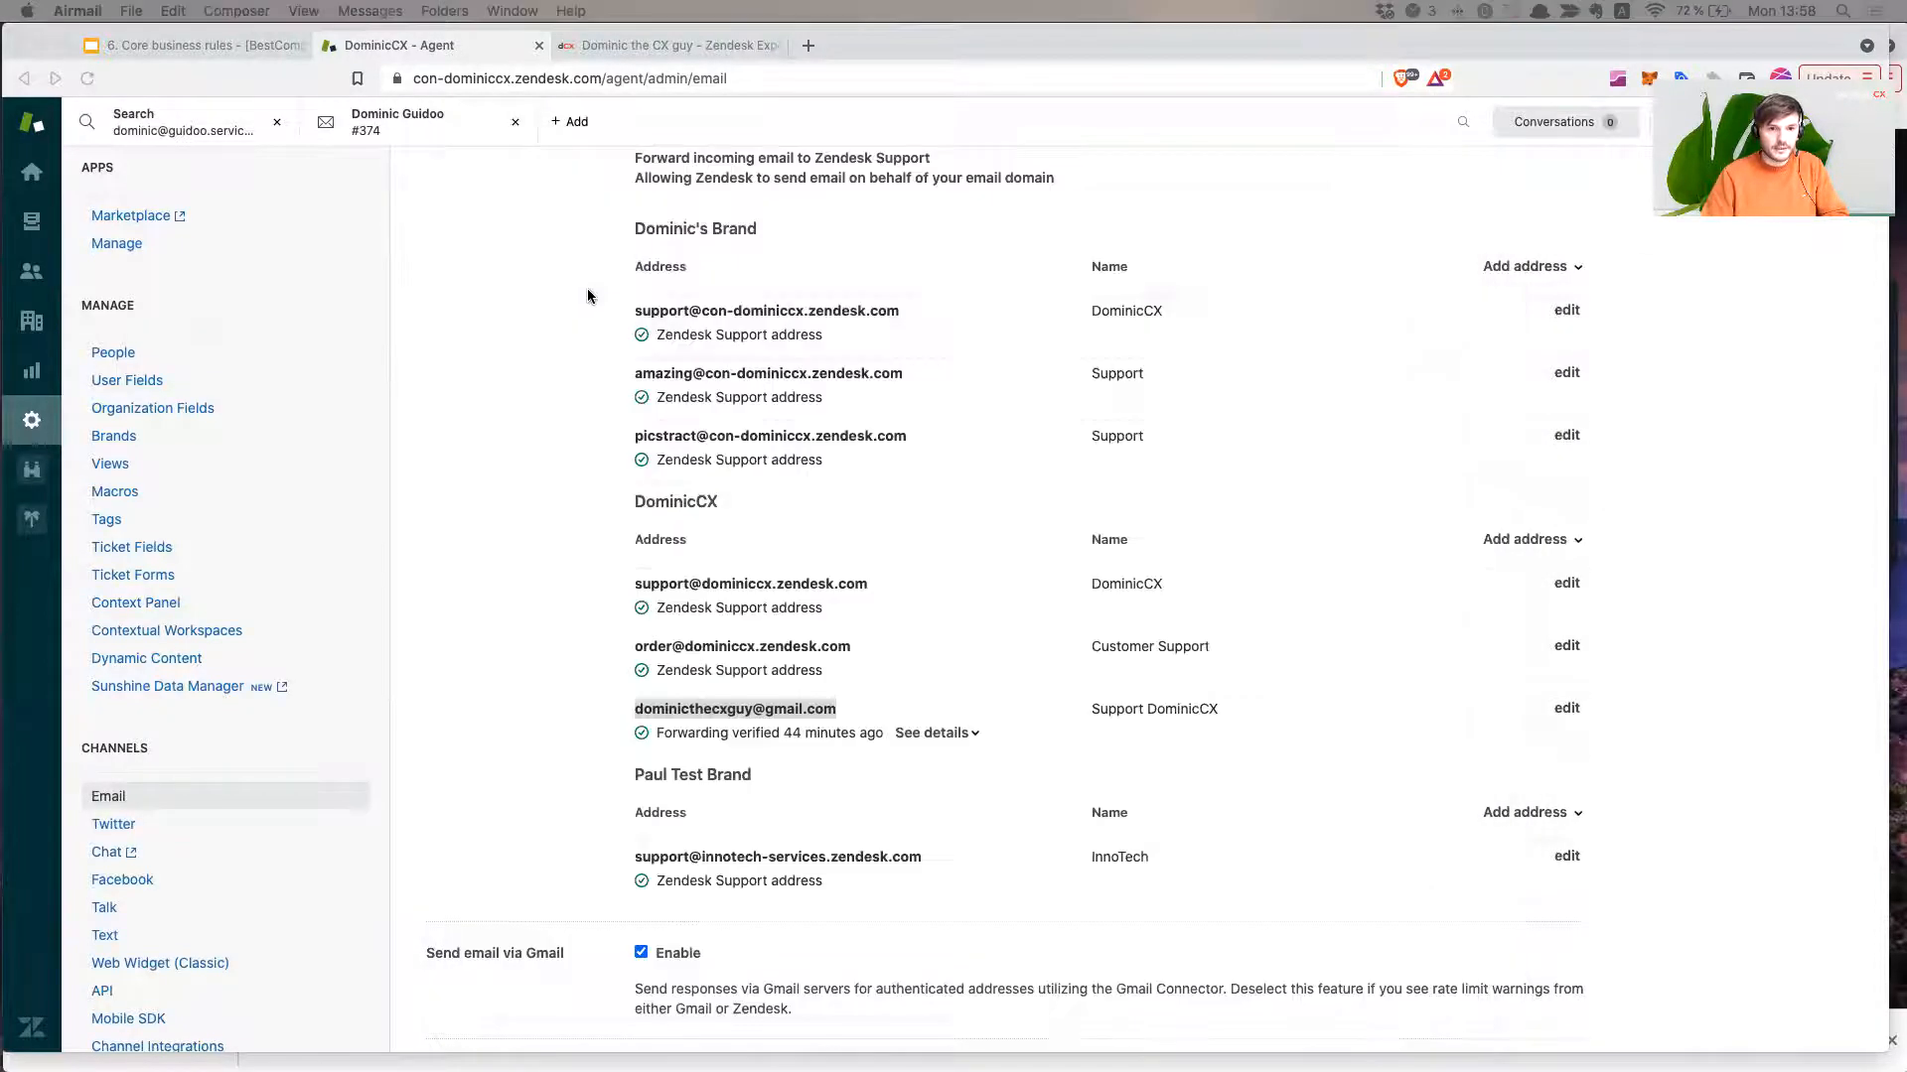
click(504, 513)
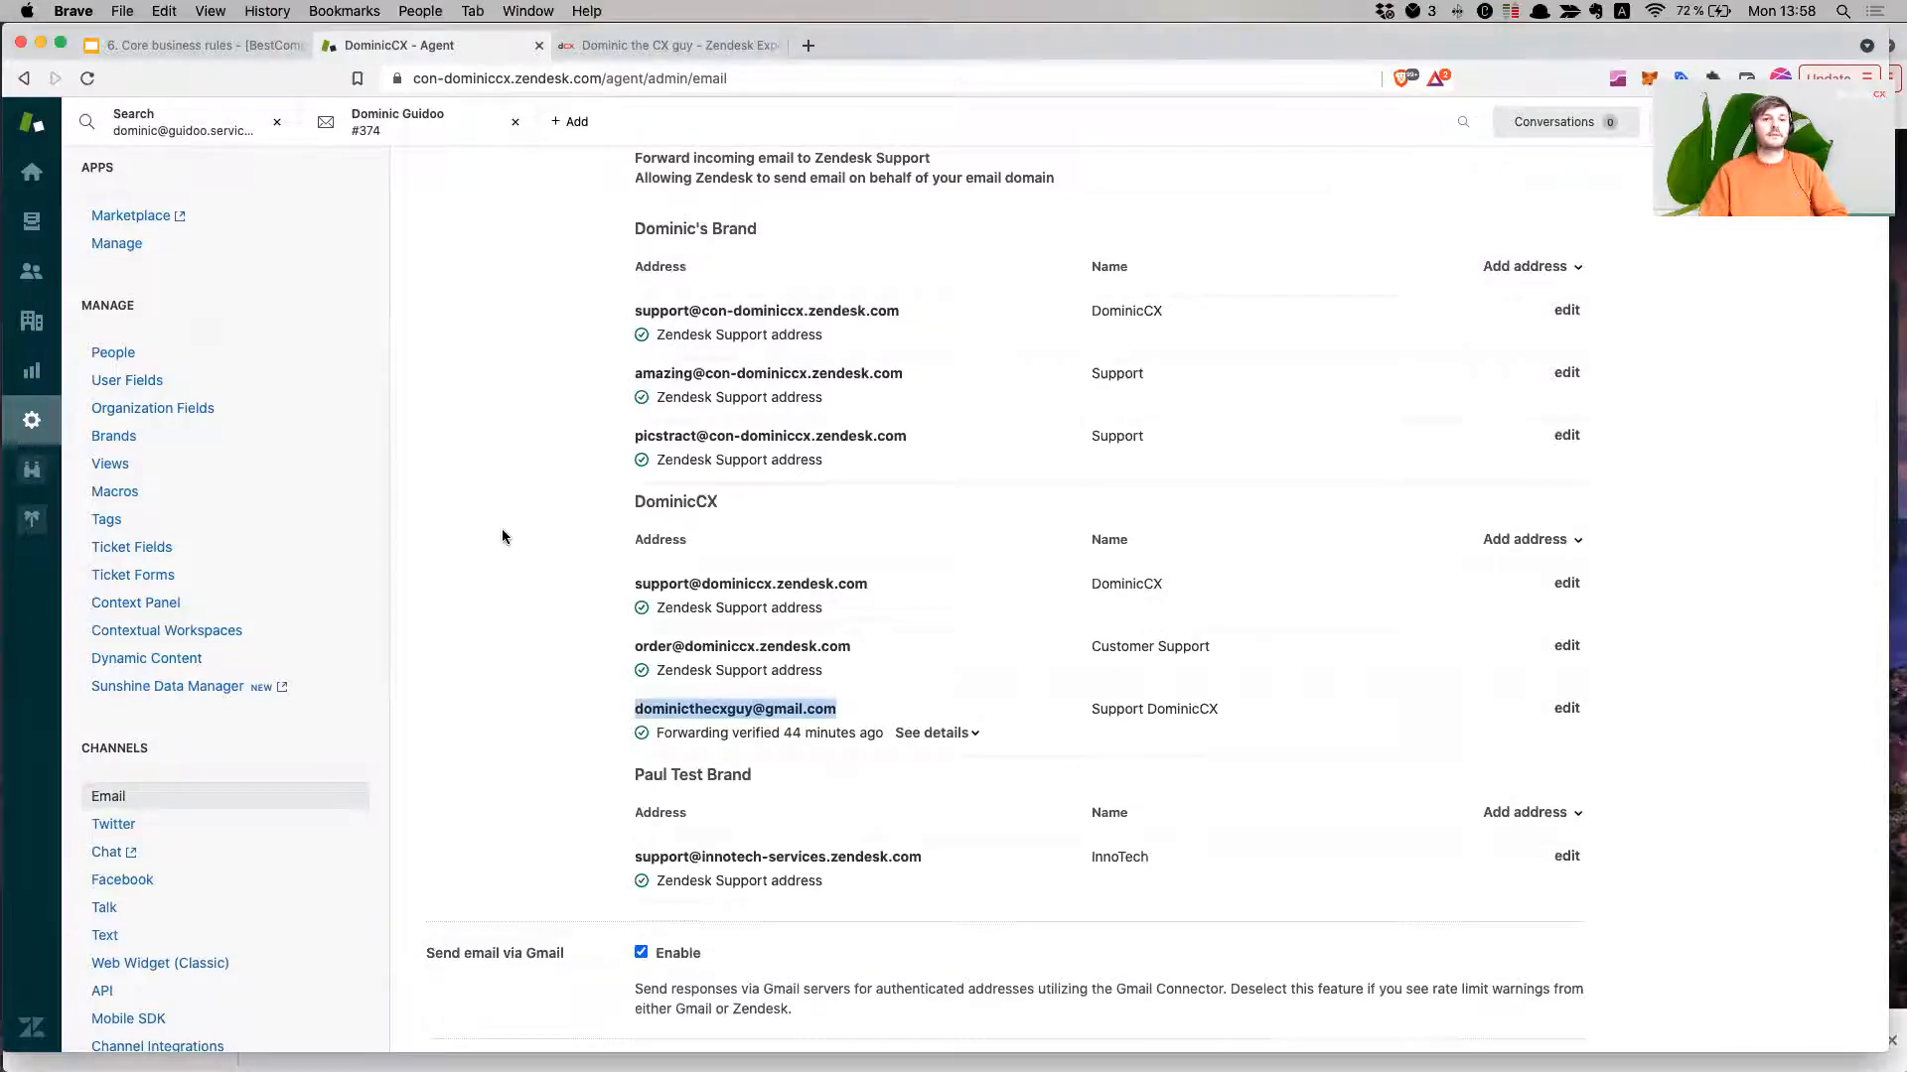
scroll(503, 528, up, 3)
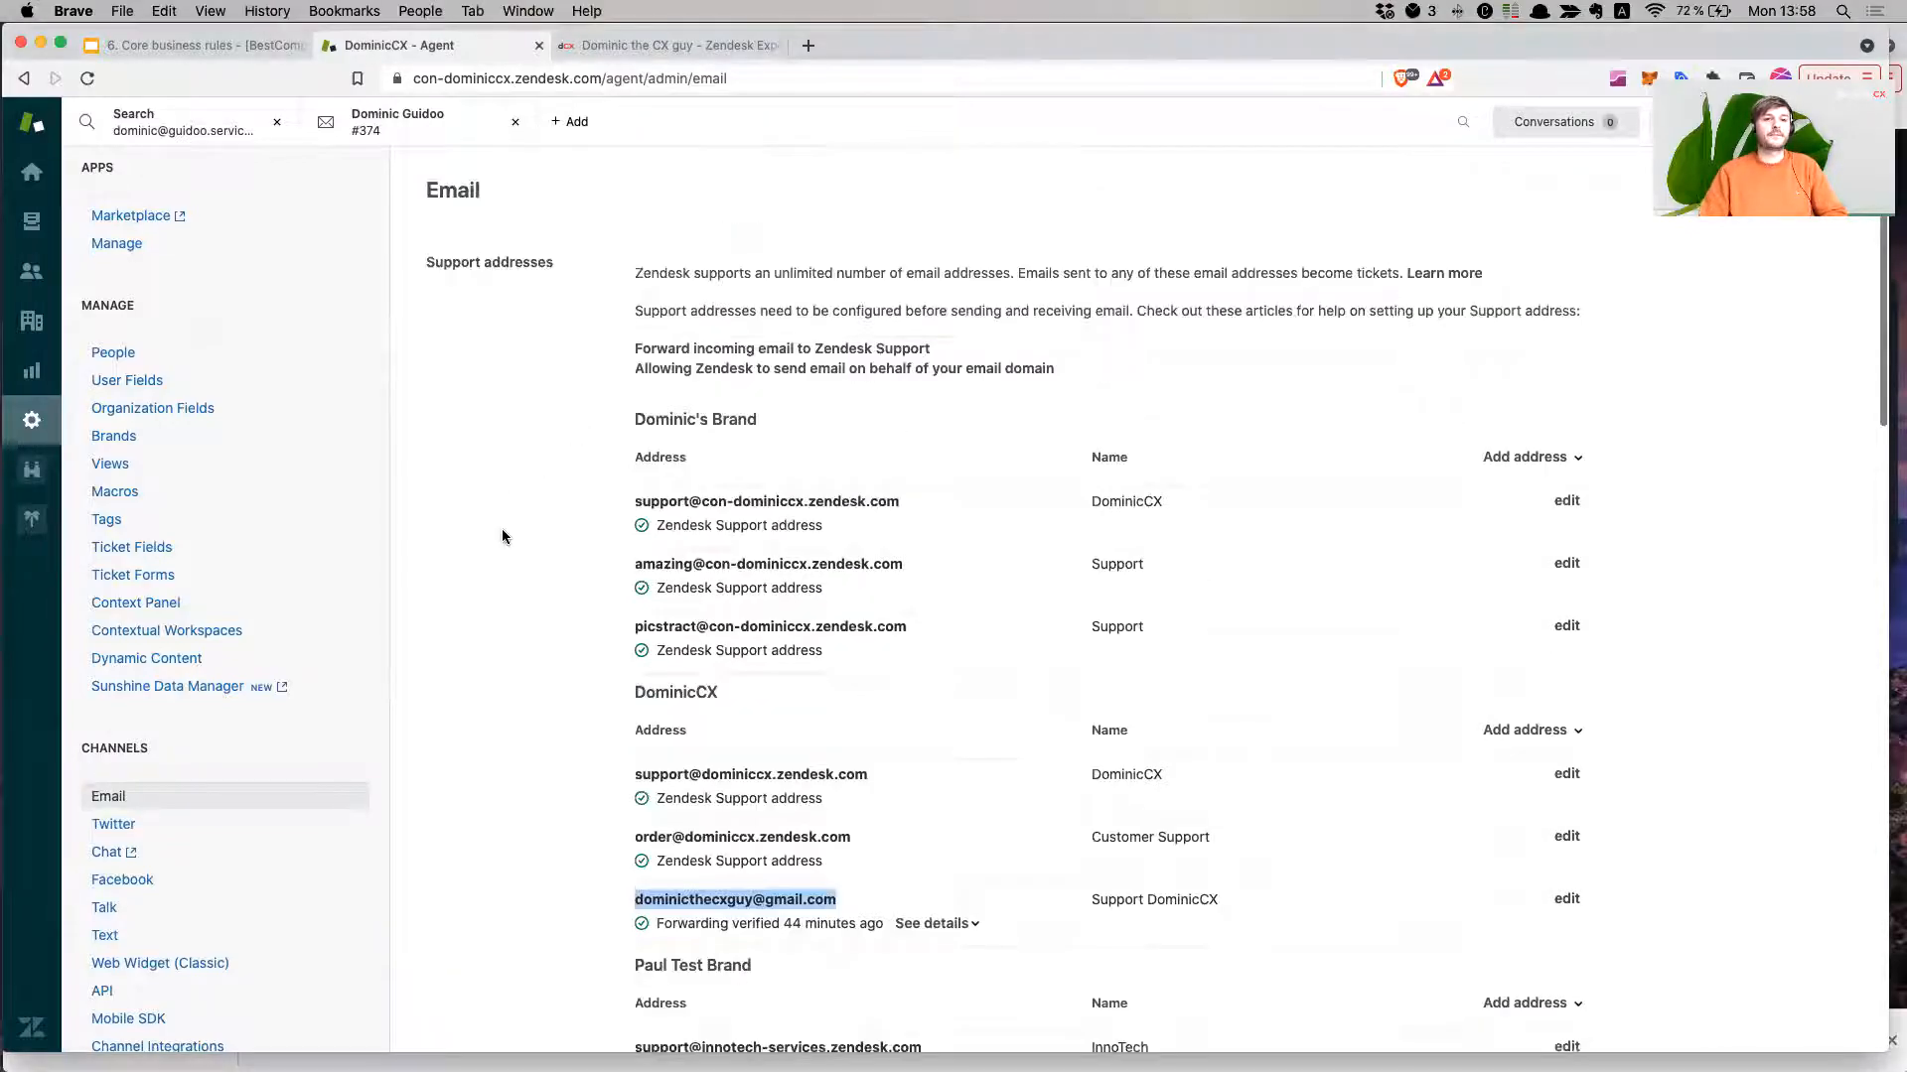
Refresh the Unsolved Tickets In My Groups view and open the ticket created by the test email.
click(33, 227)
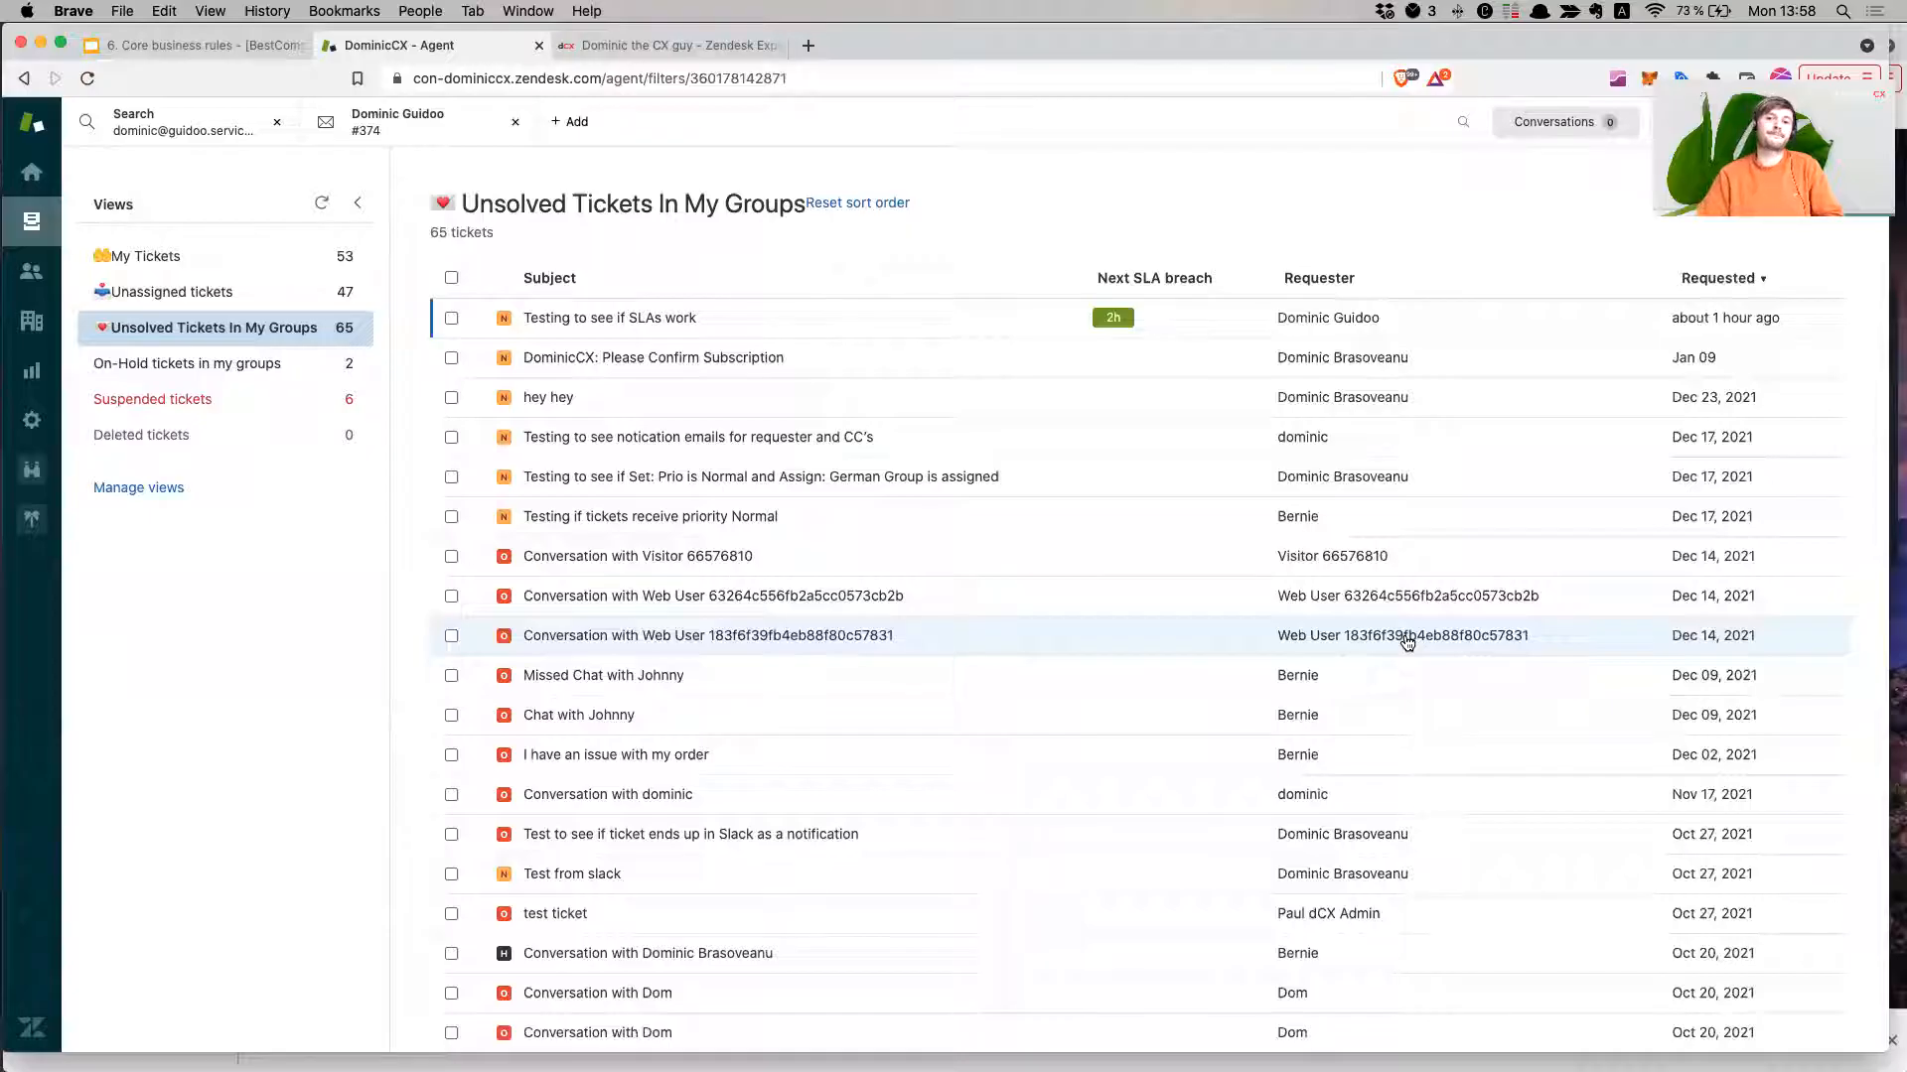
click(317, 215)
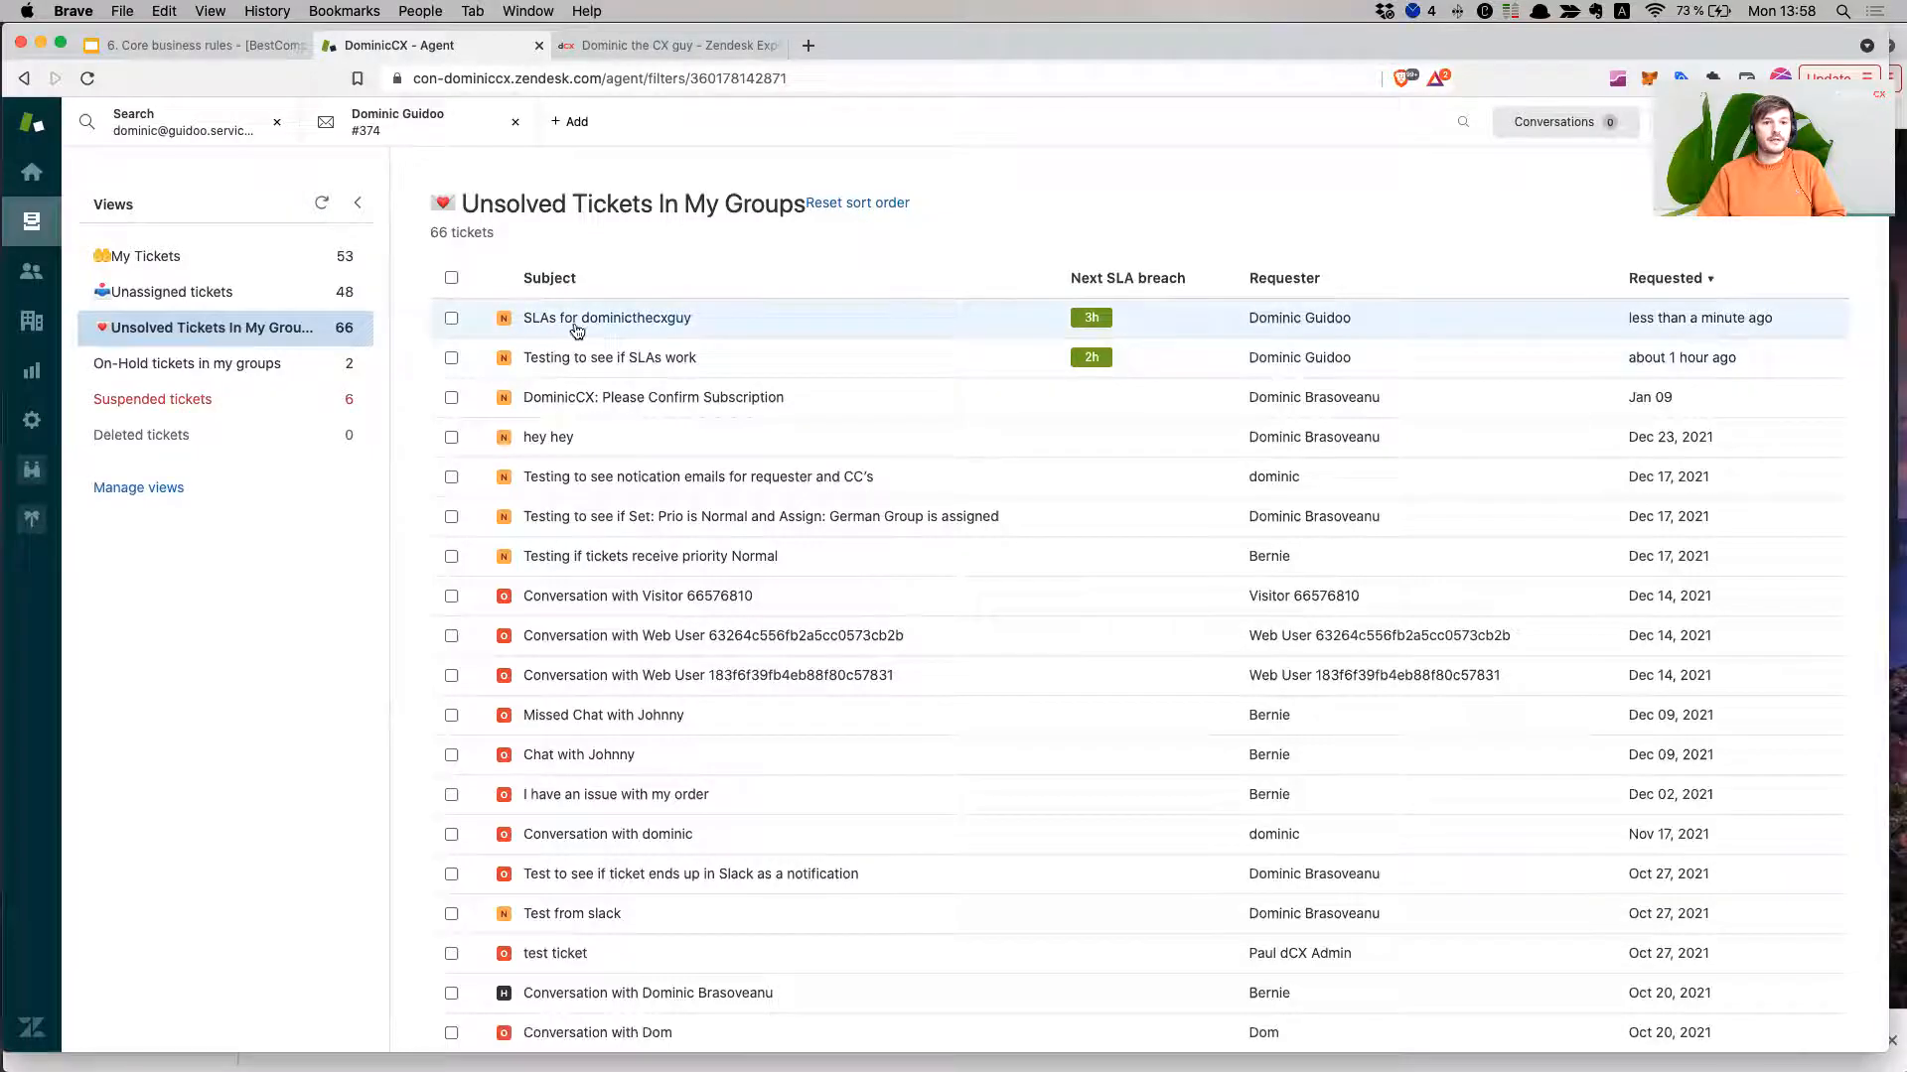
mouse_move(593, 332)
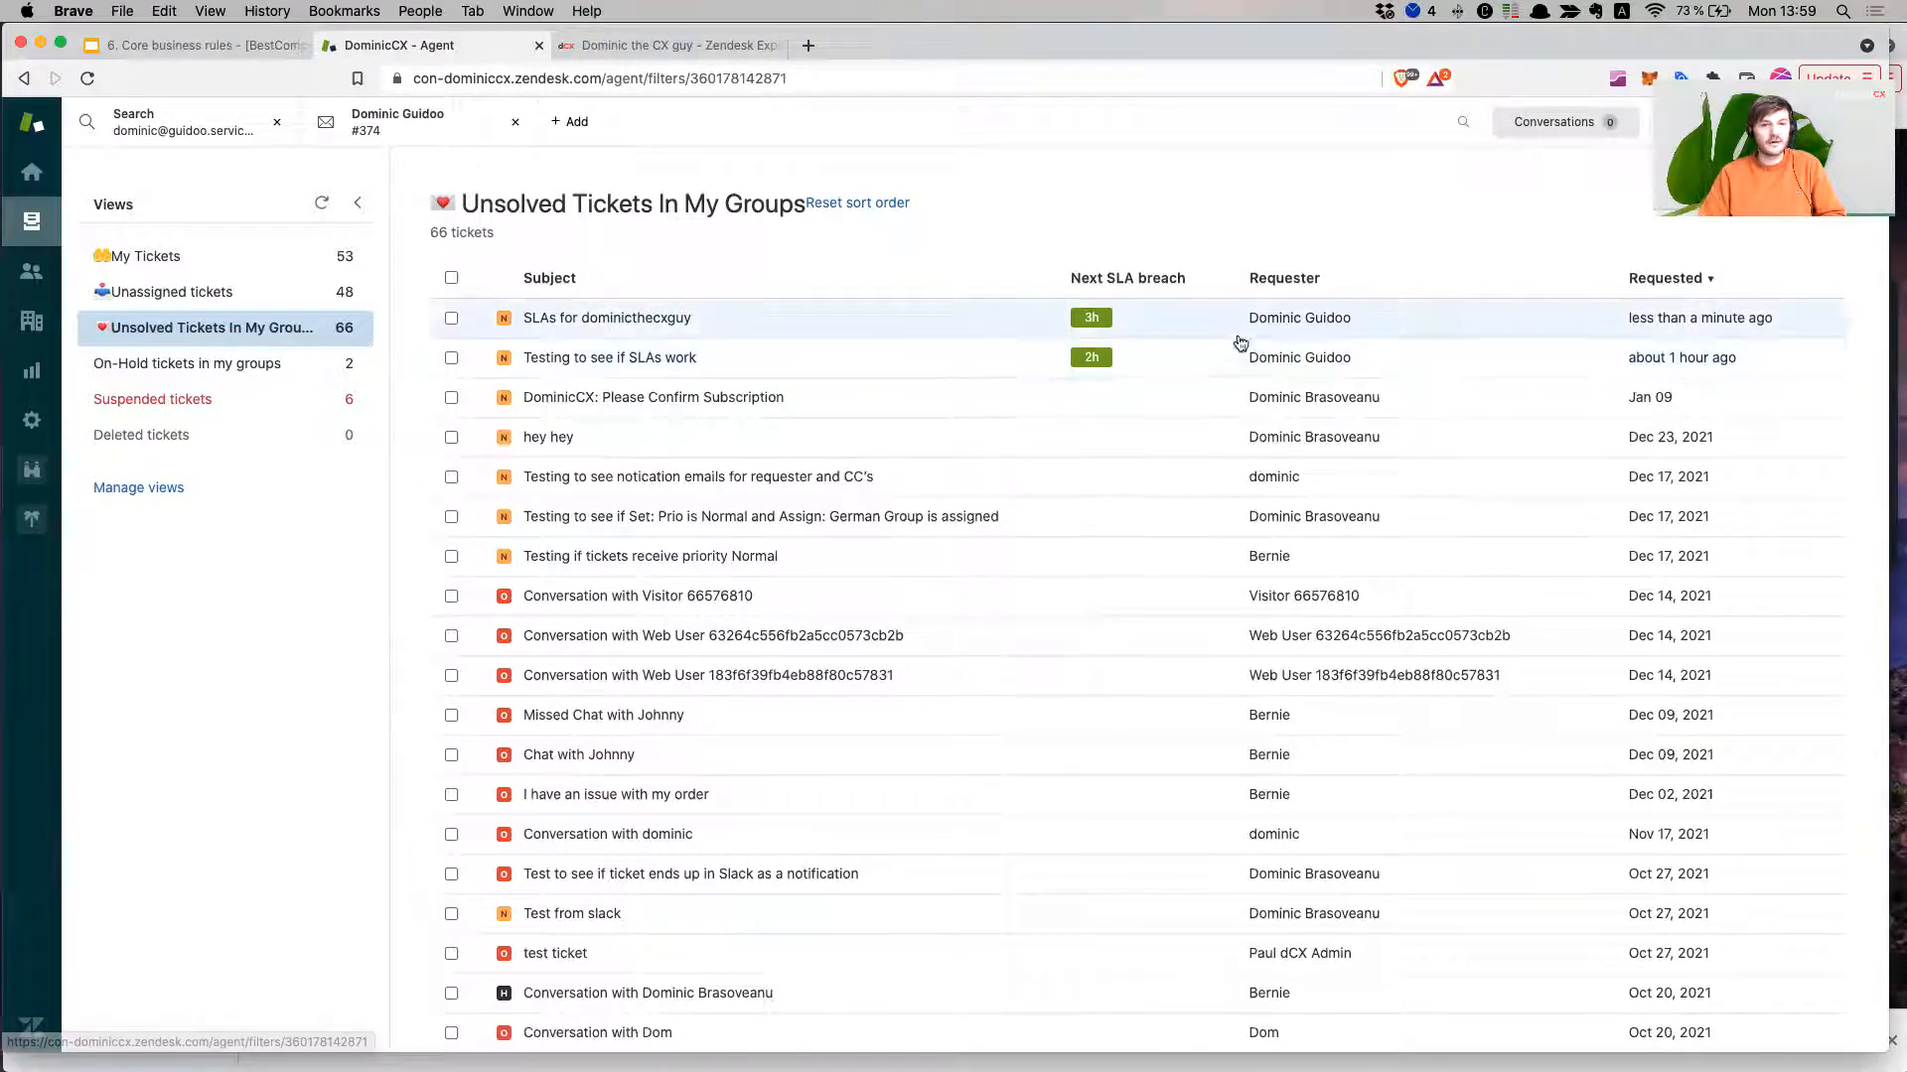
click(1409, 331)
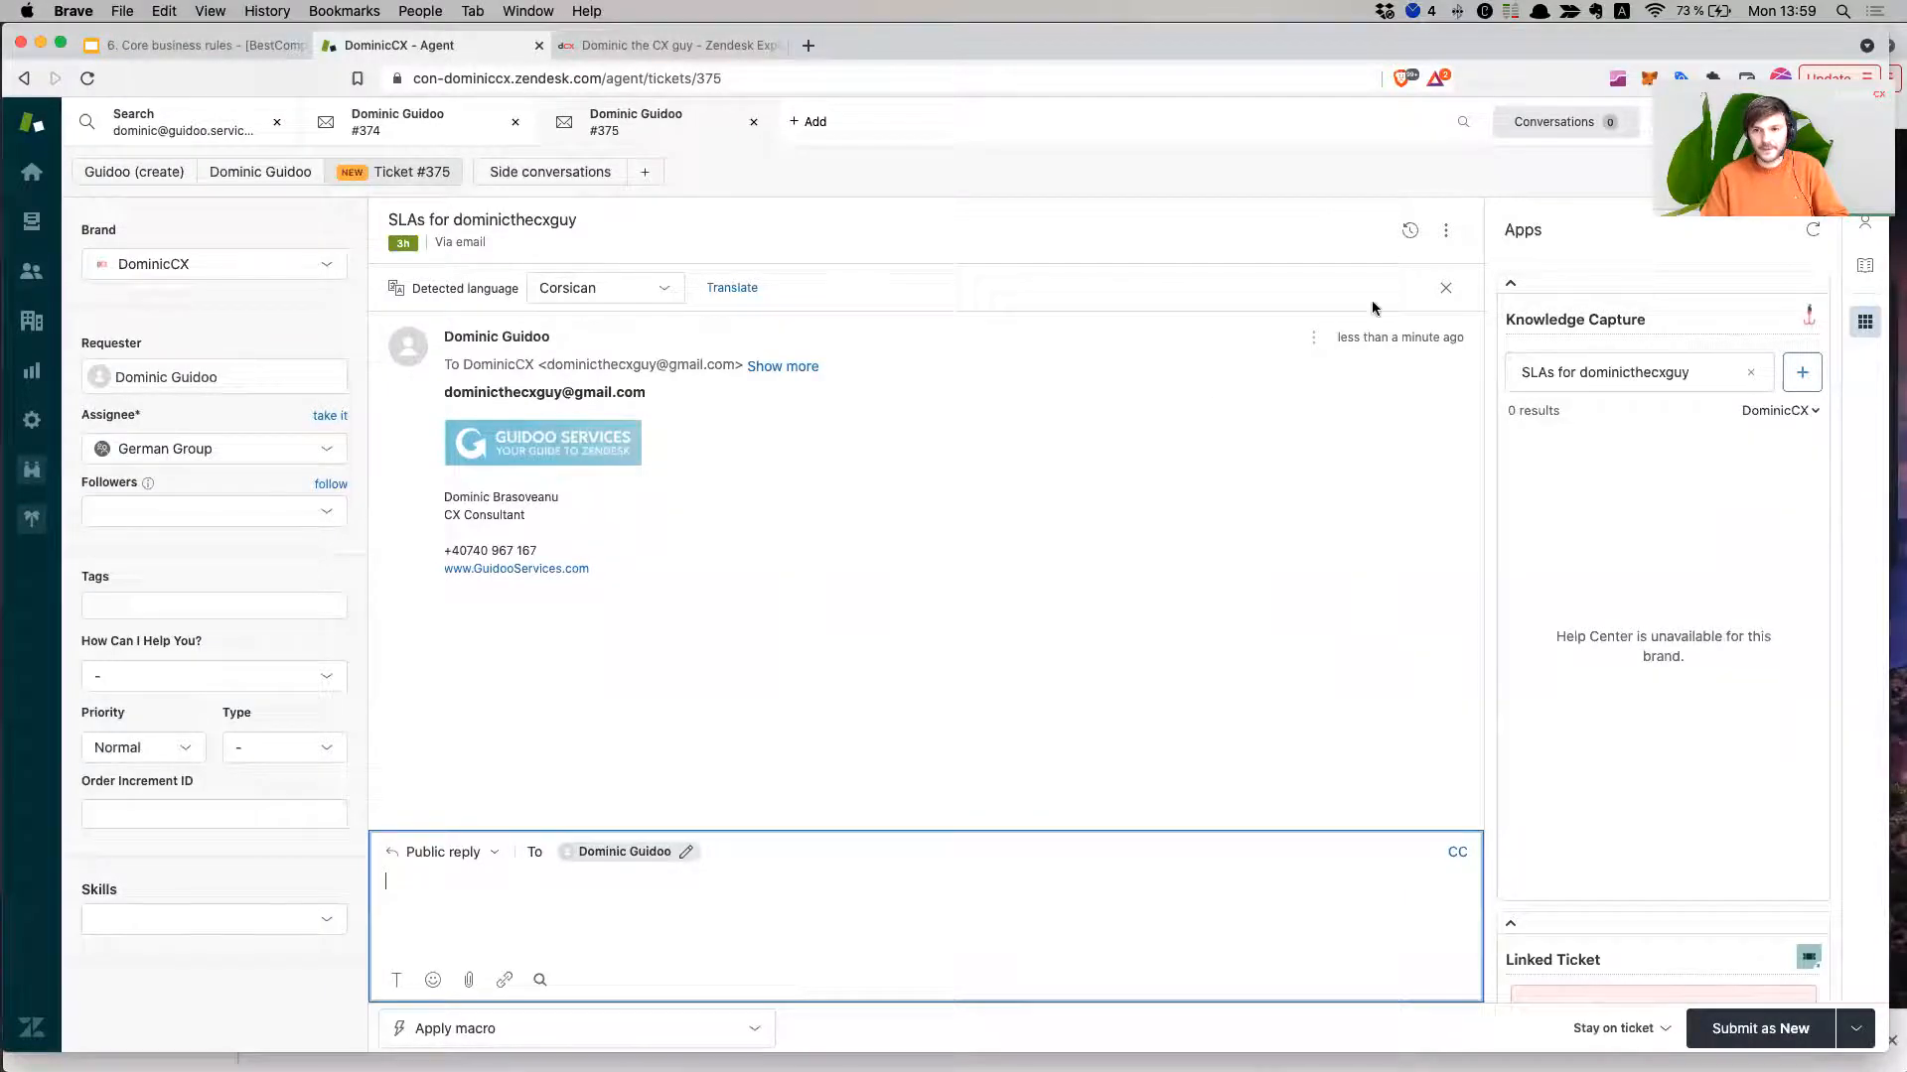
Hide the apps panel and show the ticket's events to check the fired triggers and the applied SLA policy.
click(1867, 267)
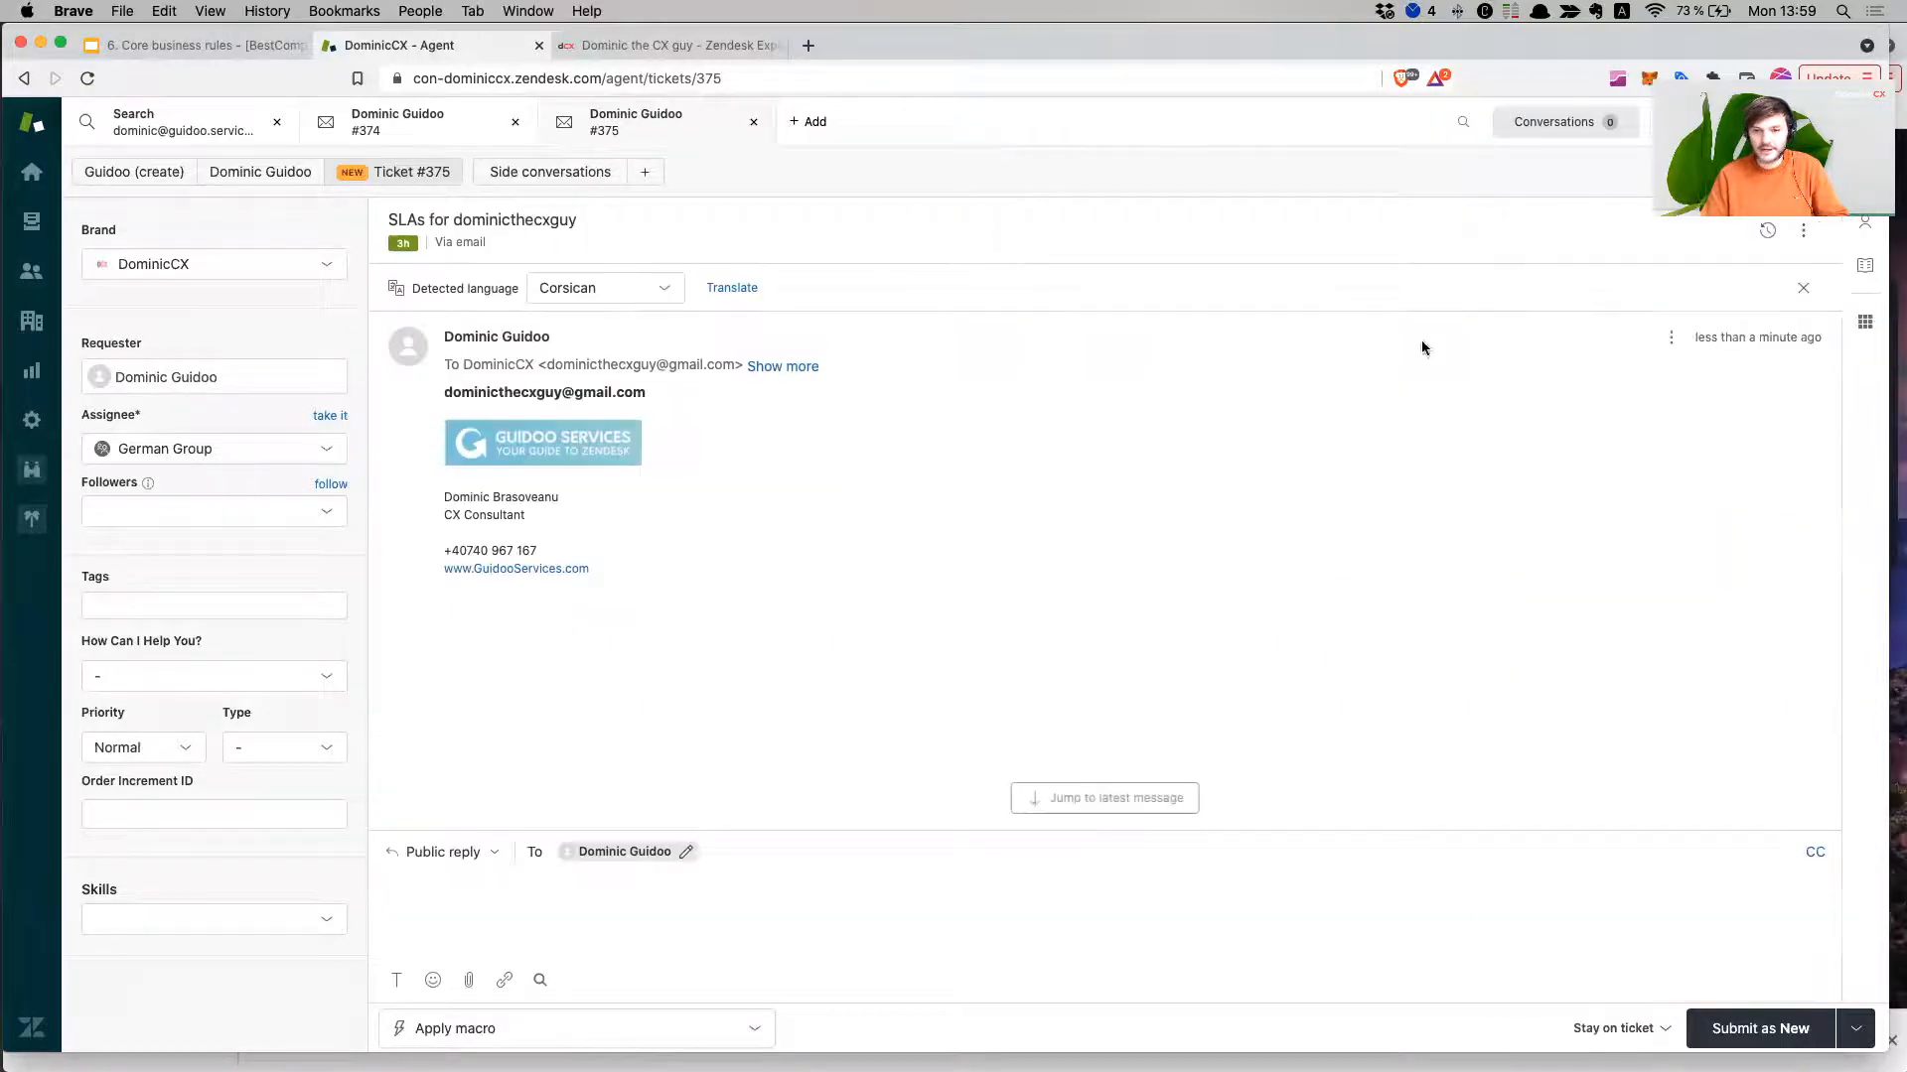
click(1765, 234)
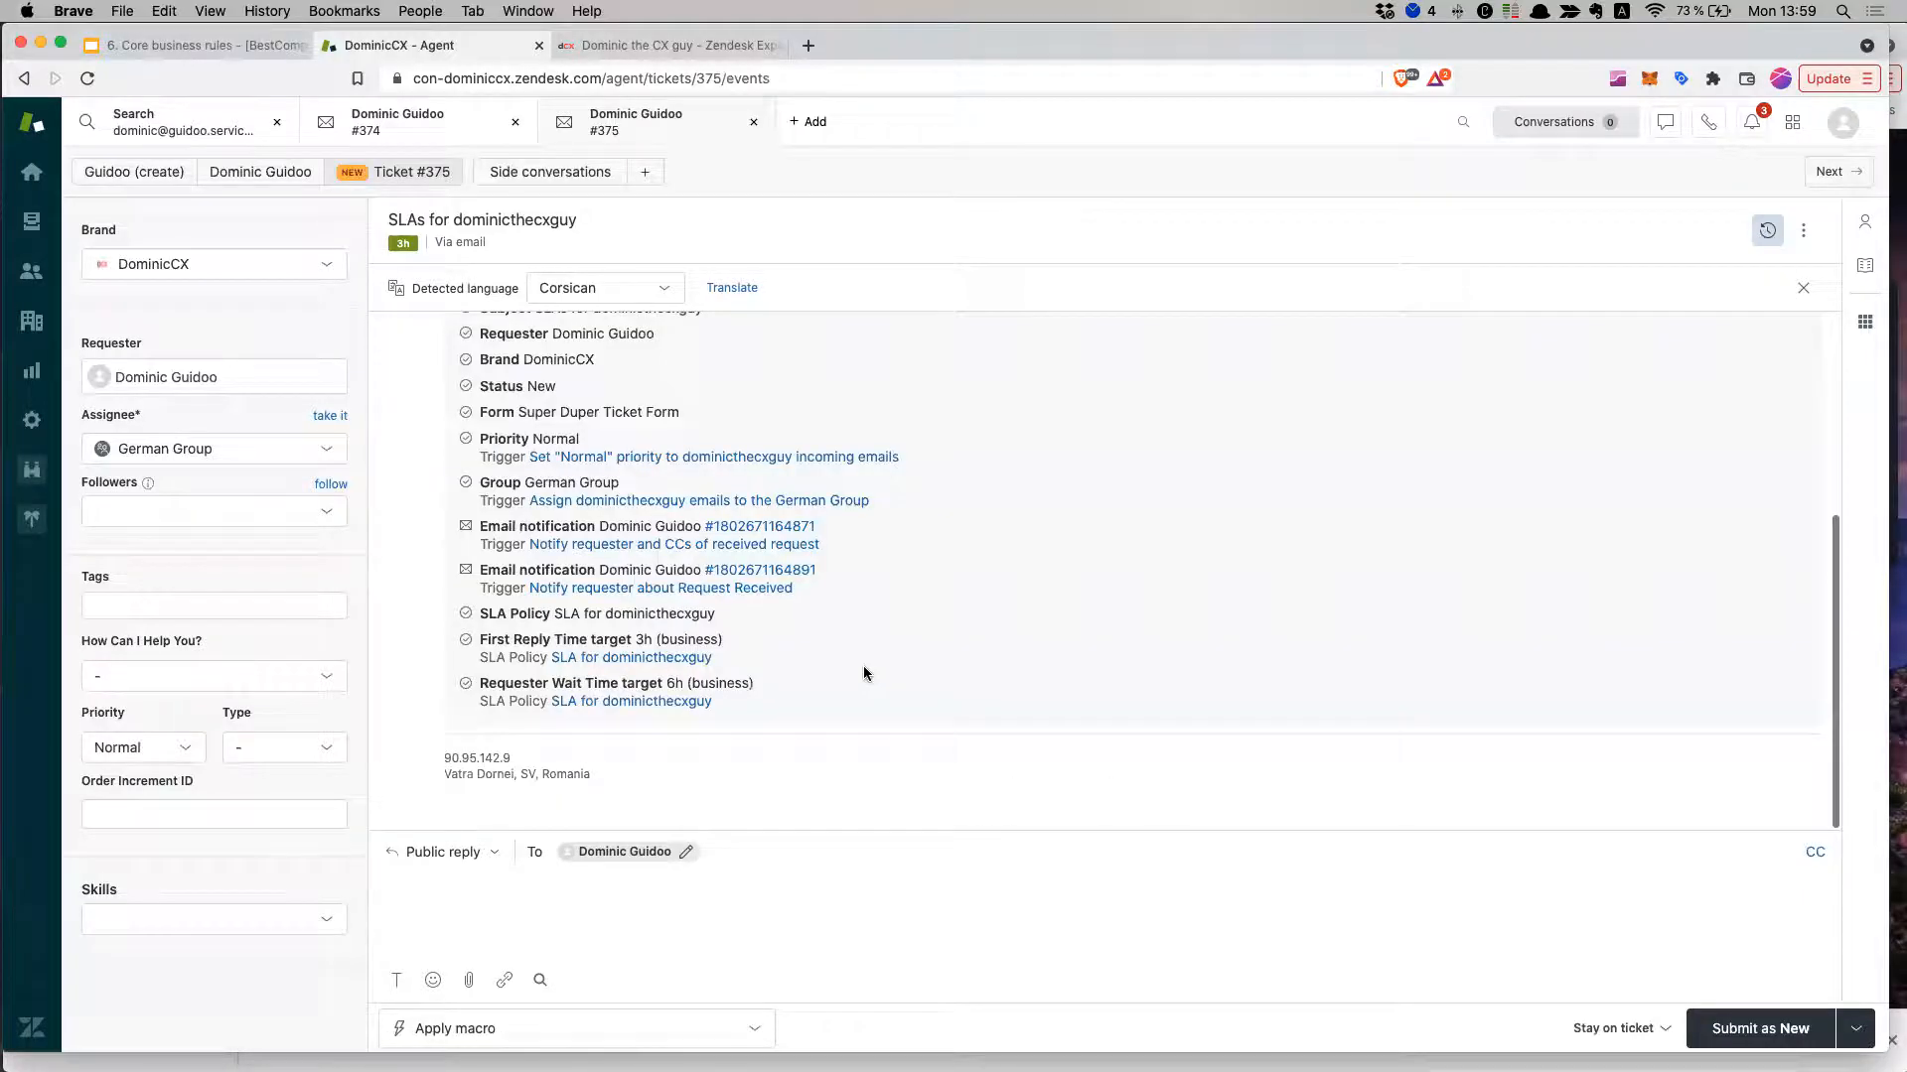
scroll(862, 650, up, 4)
scroll(691, 385, down, 4)
scroll(692, 385, up, 4)
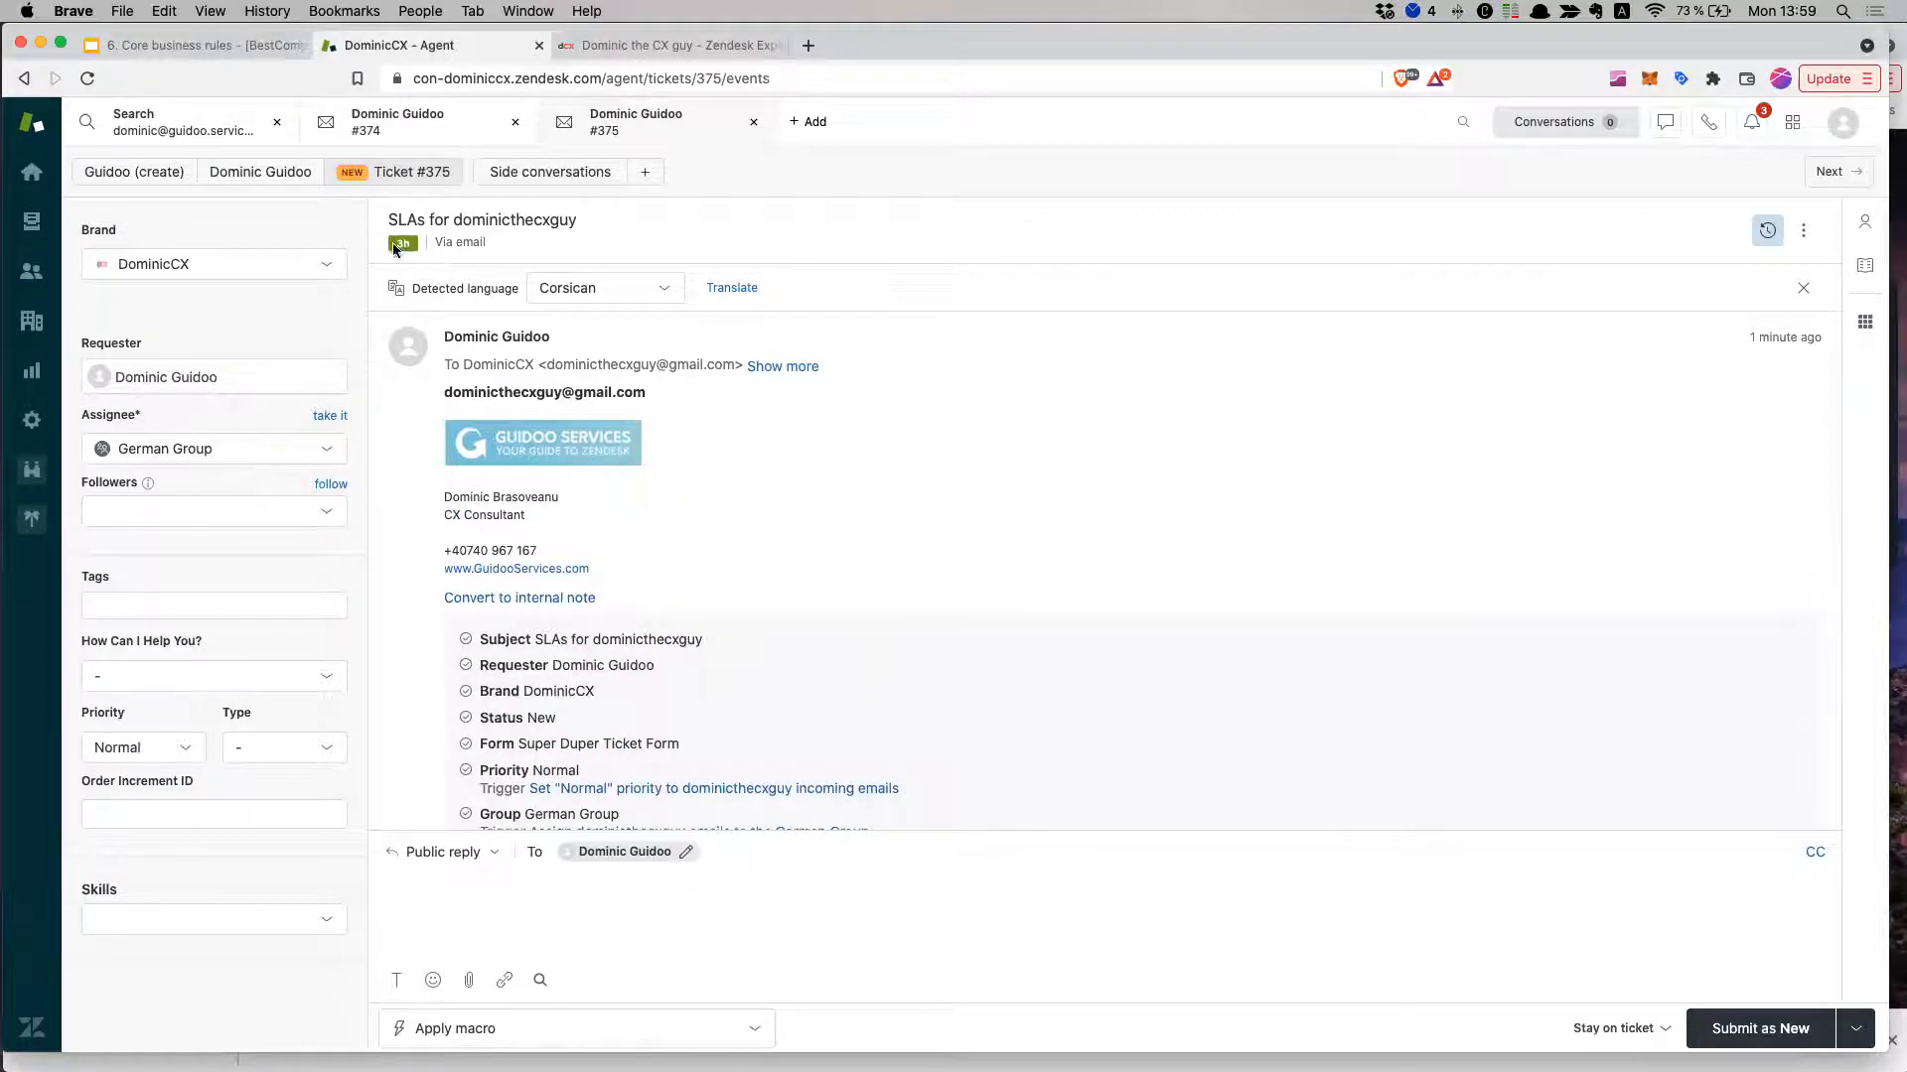
Dismiss the detected-language bar and inspect the reply and solve deadlines on the ticket's SLA badge.
mouse_move(403, 249)
click(1804, 288)
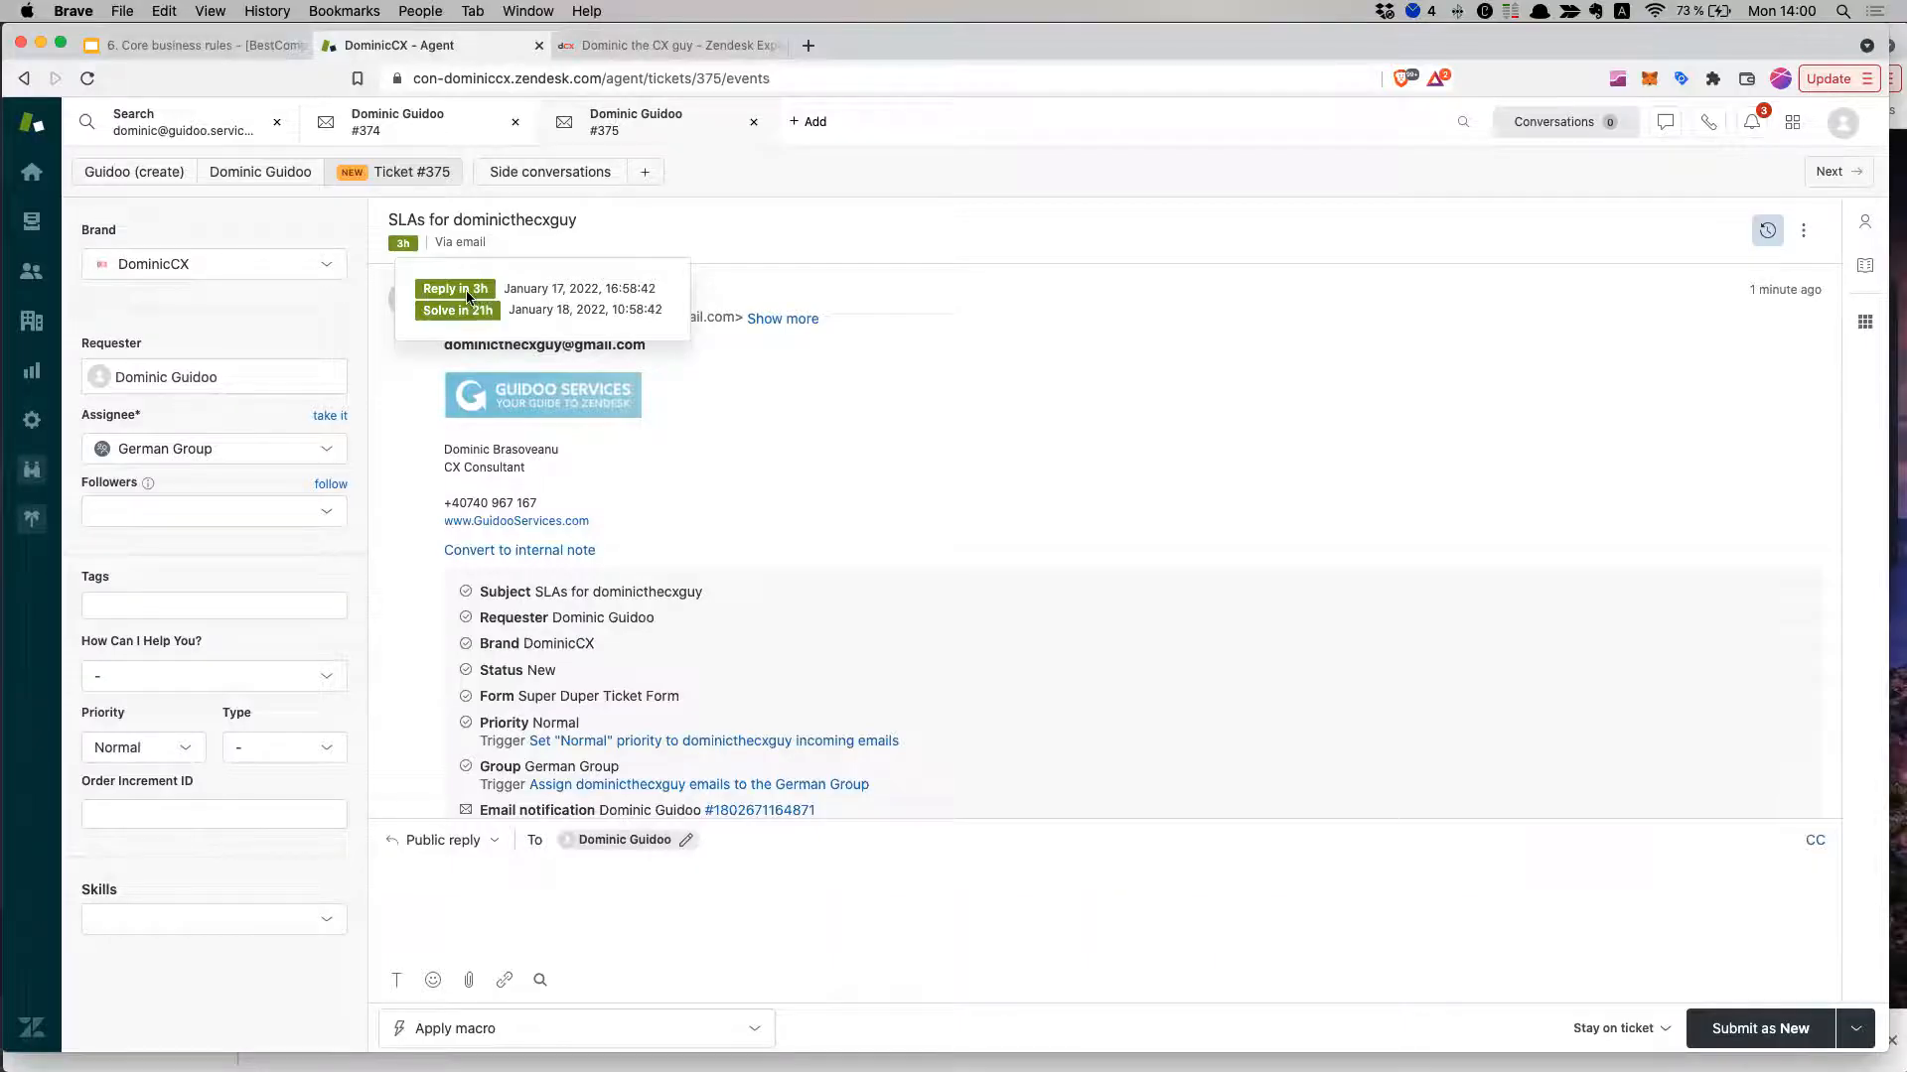
click(565, 978)
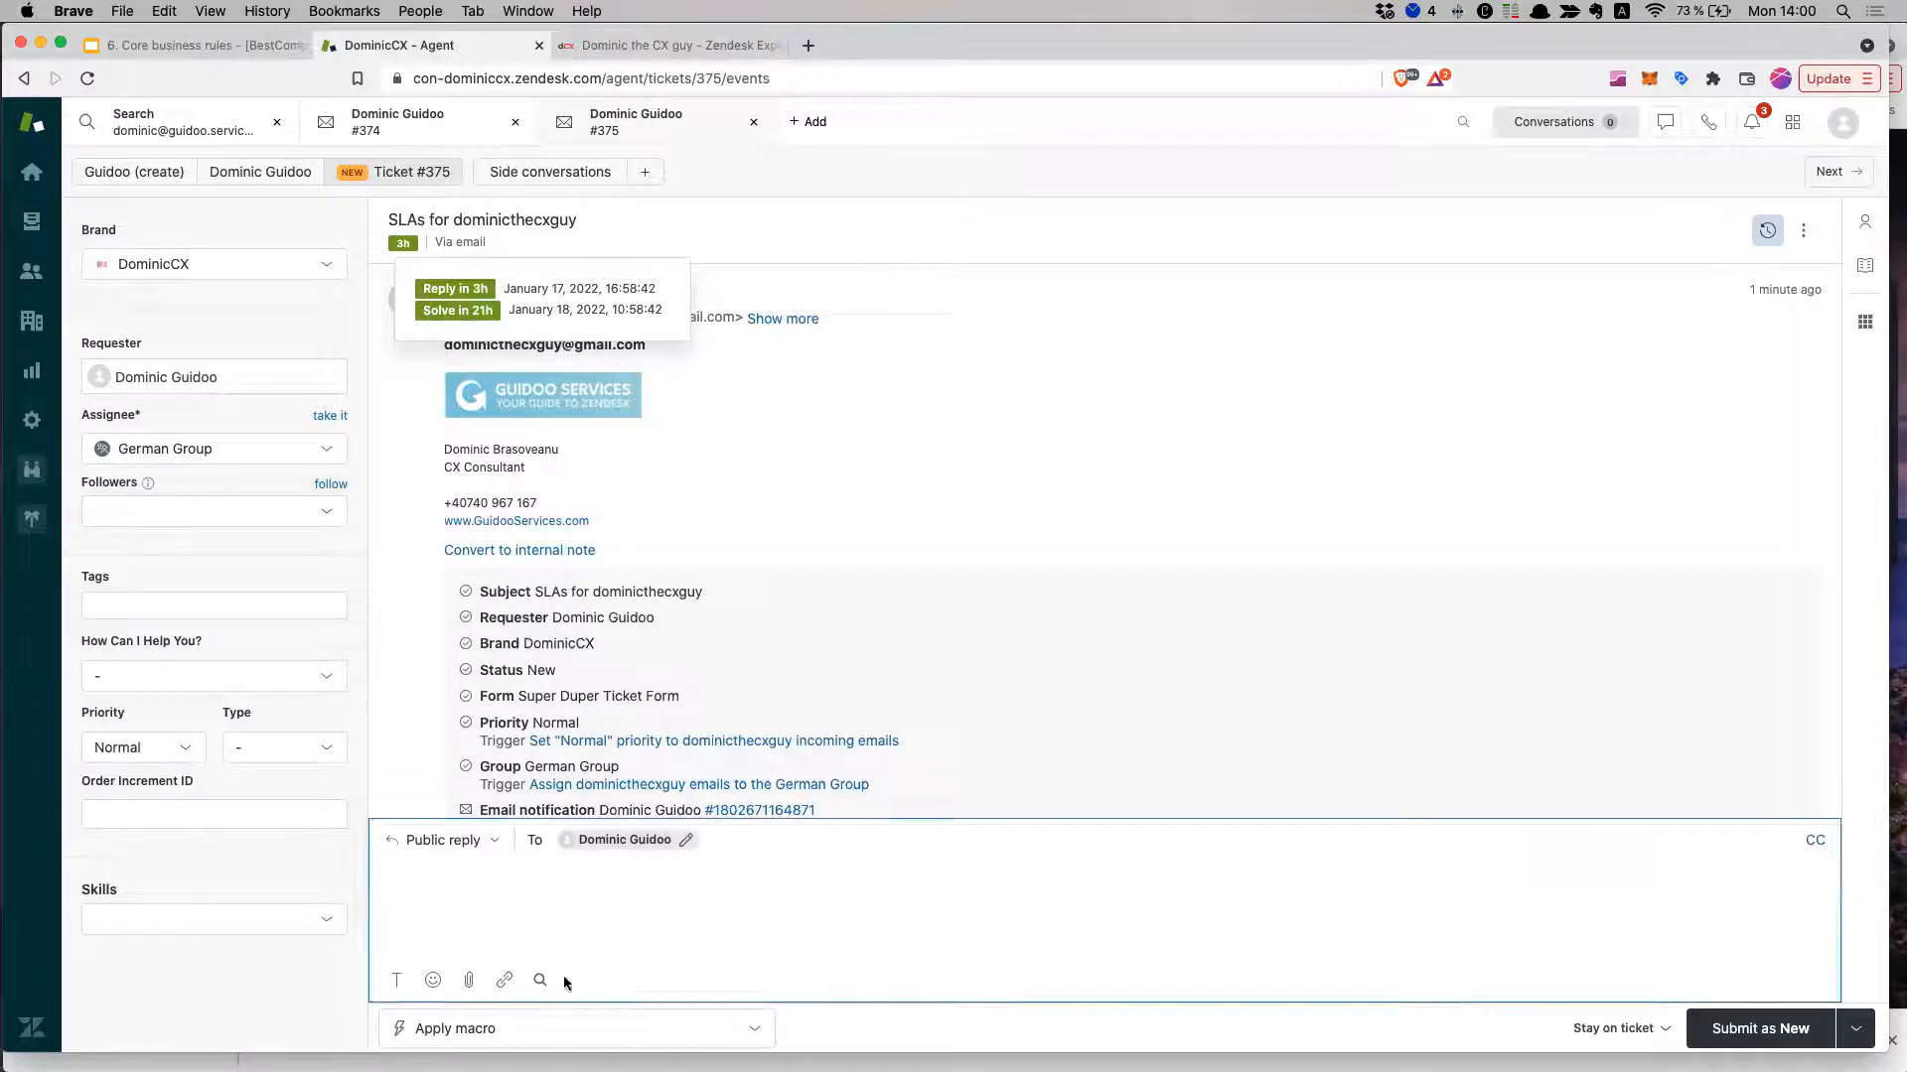
Examine the ticket's Priority, SLA Policy, First Reply Time and Requester Wait Time events.
scroll(828, 493, down, 5)
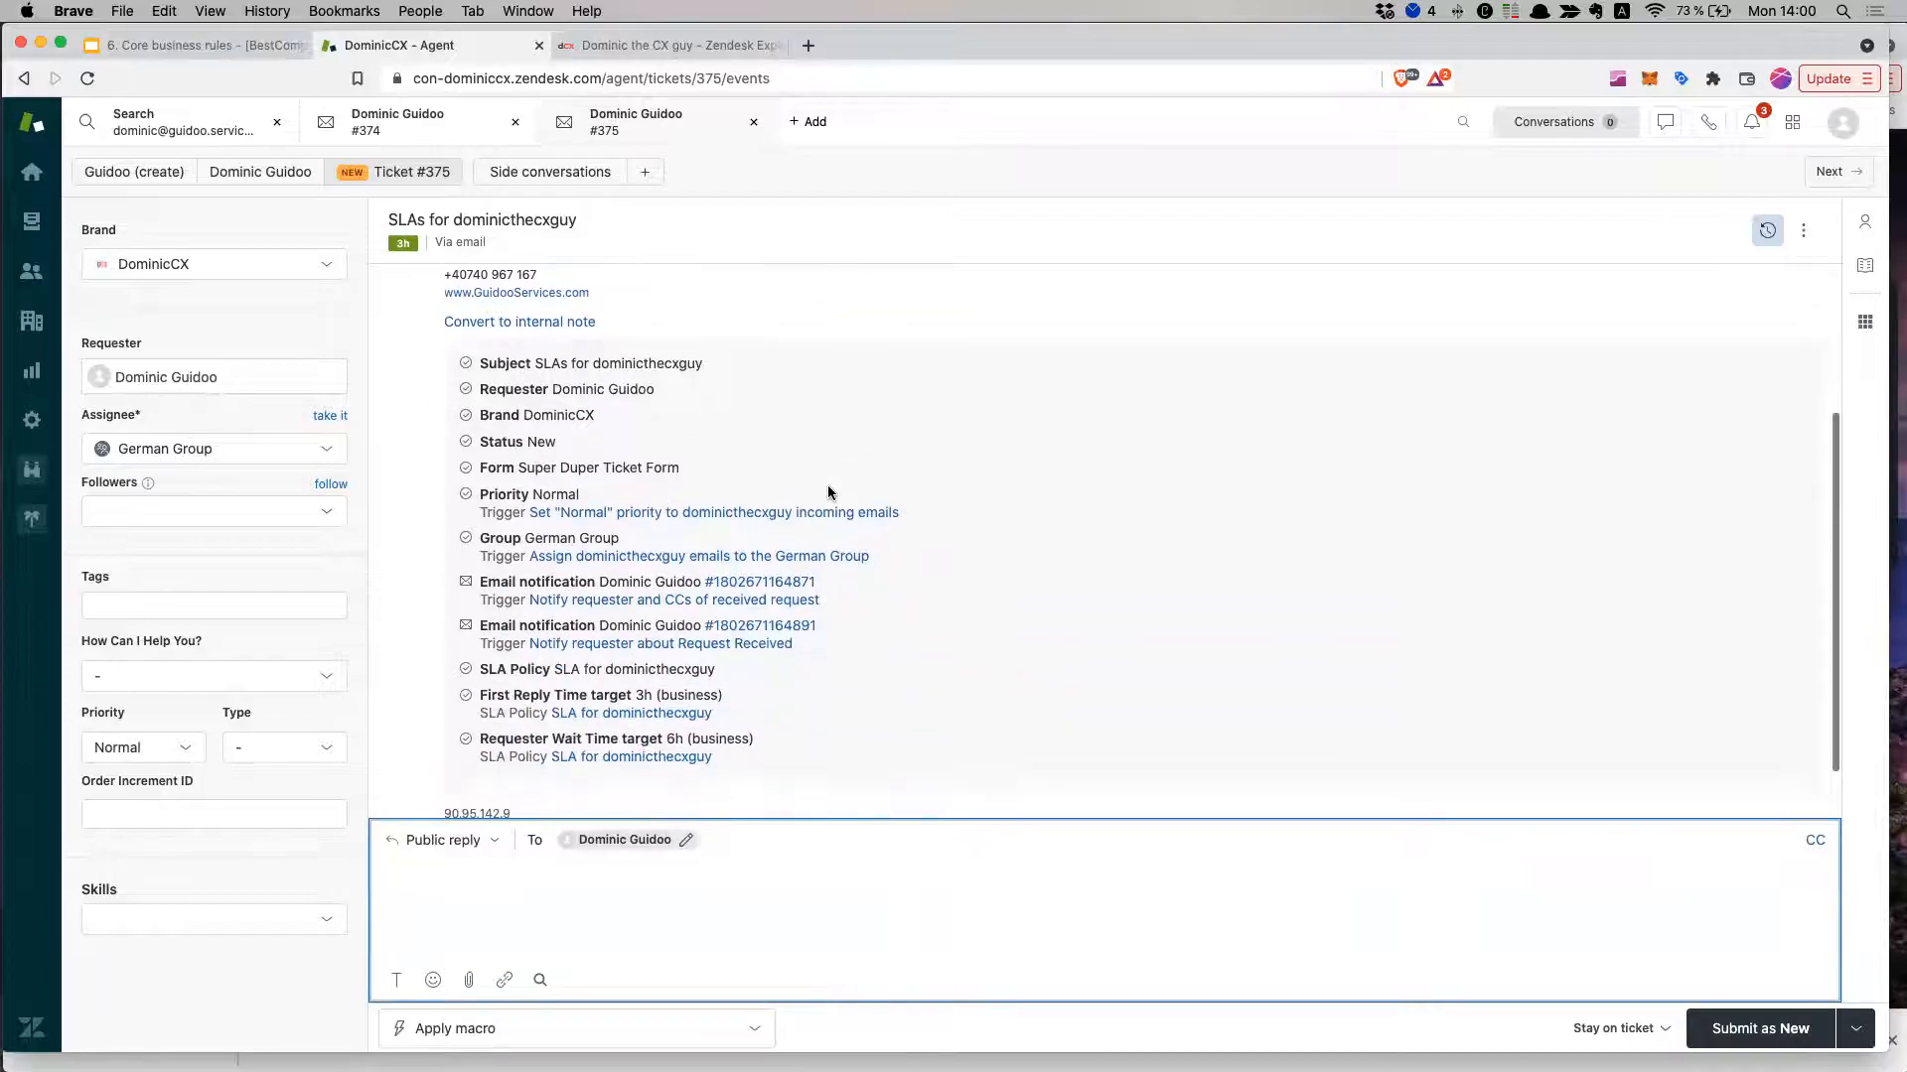
drag(487, 427, 586, 428)
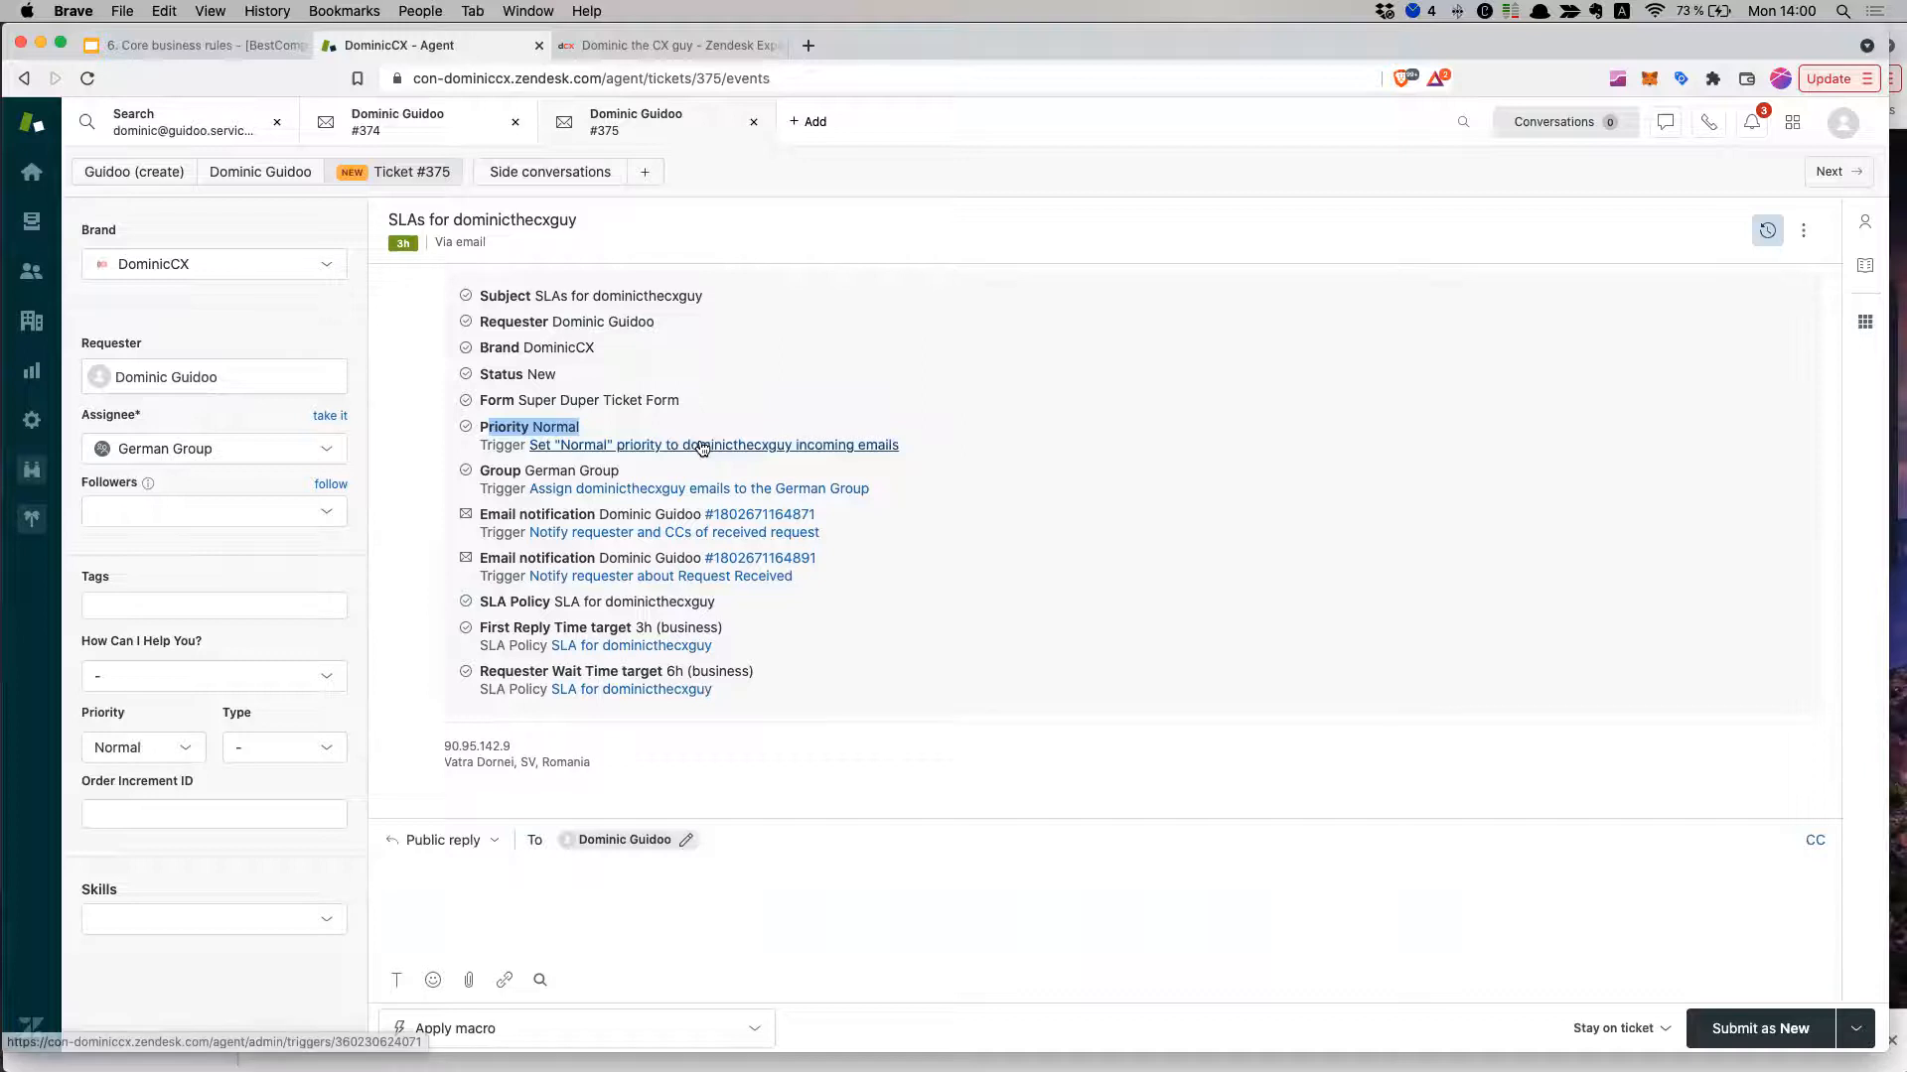
scroll(709, 459, up, 1)
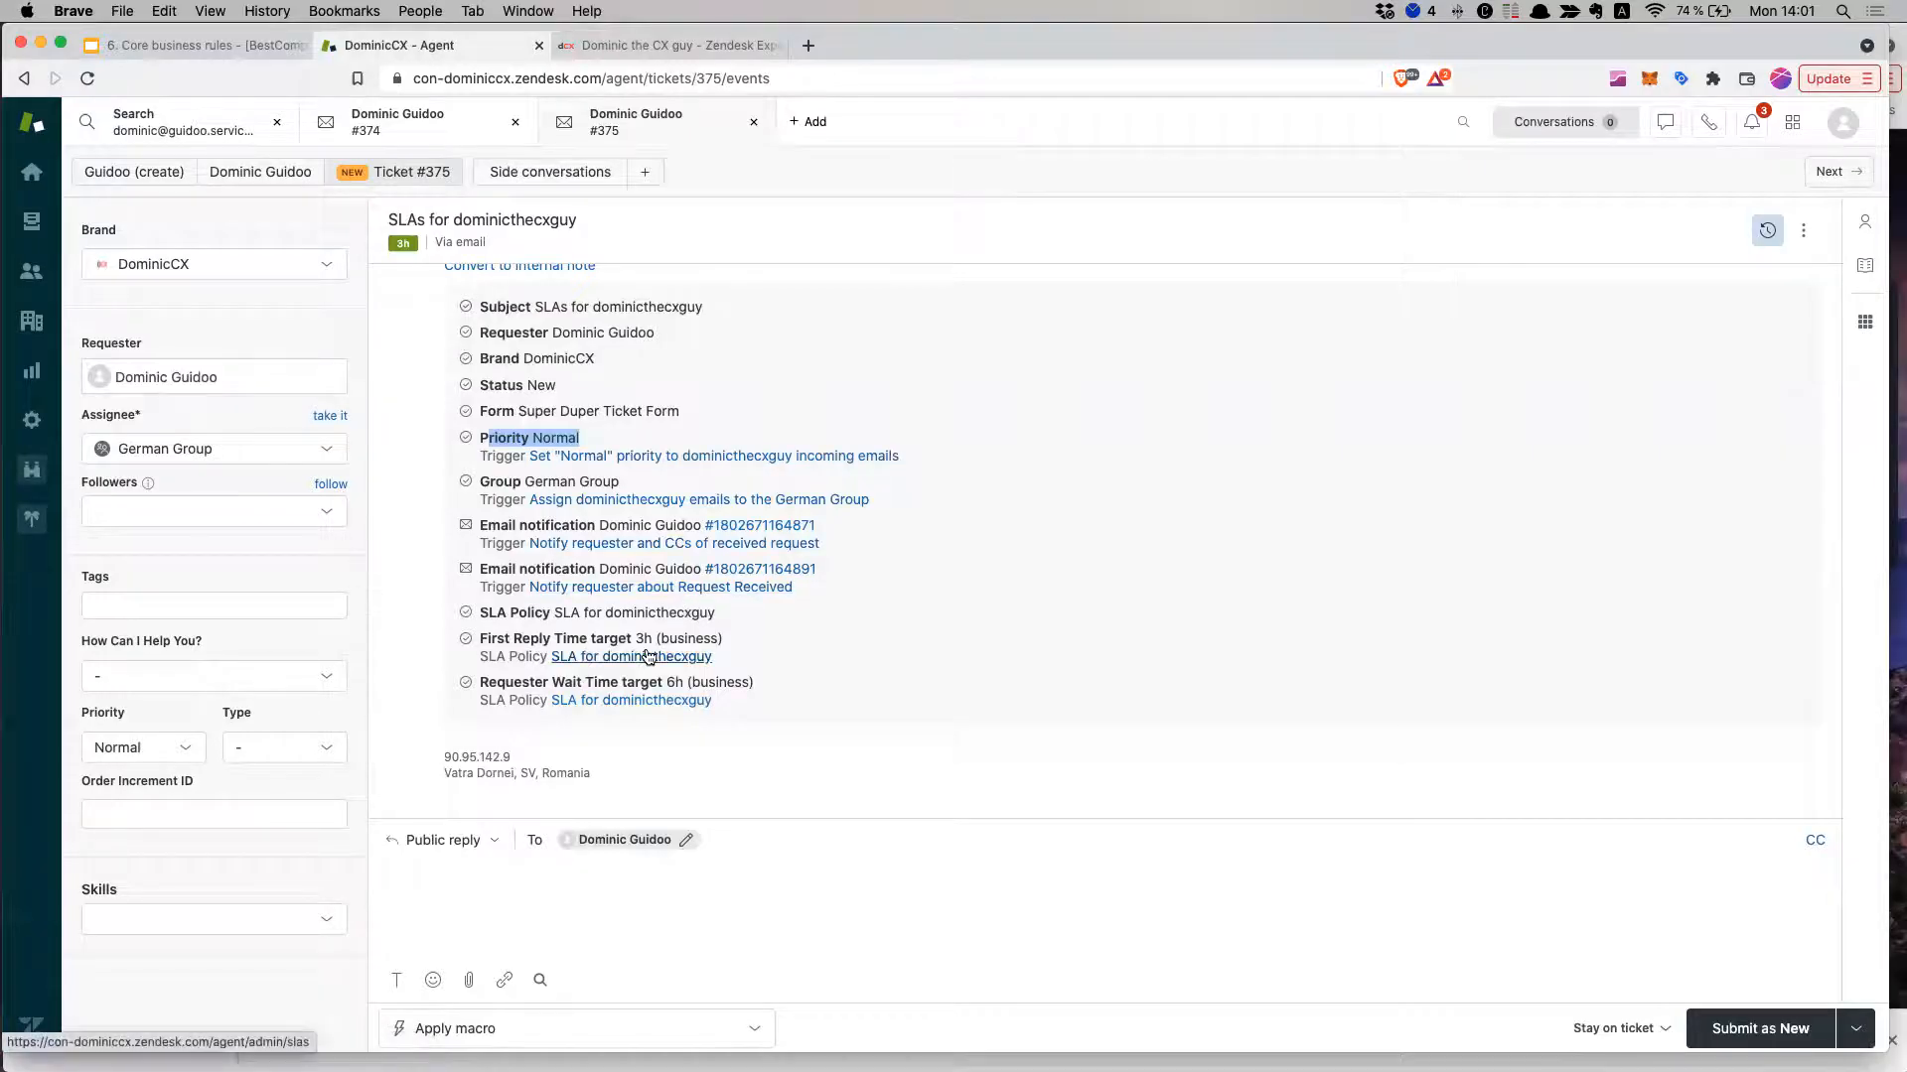
scroll(640, 664, down, 1)
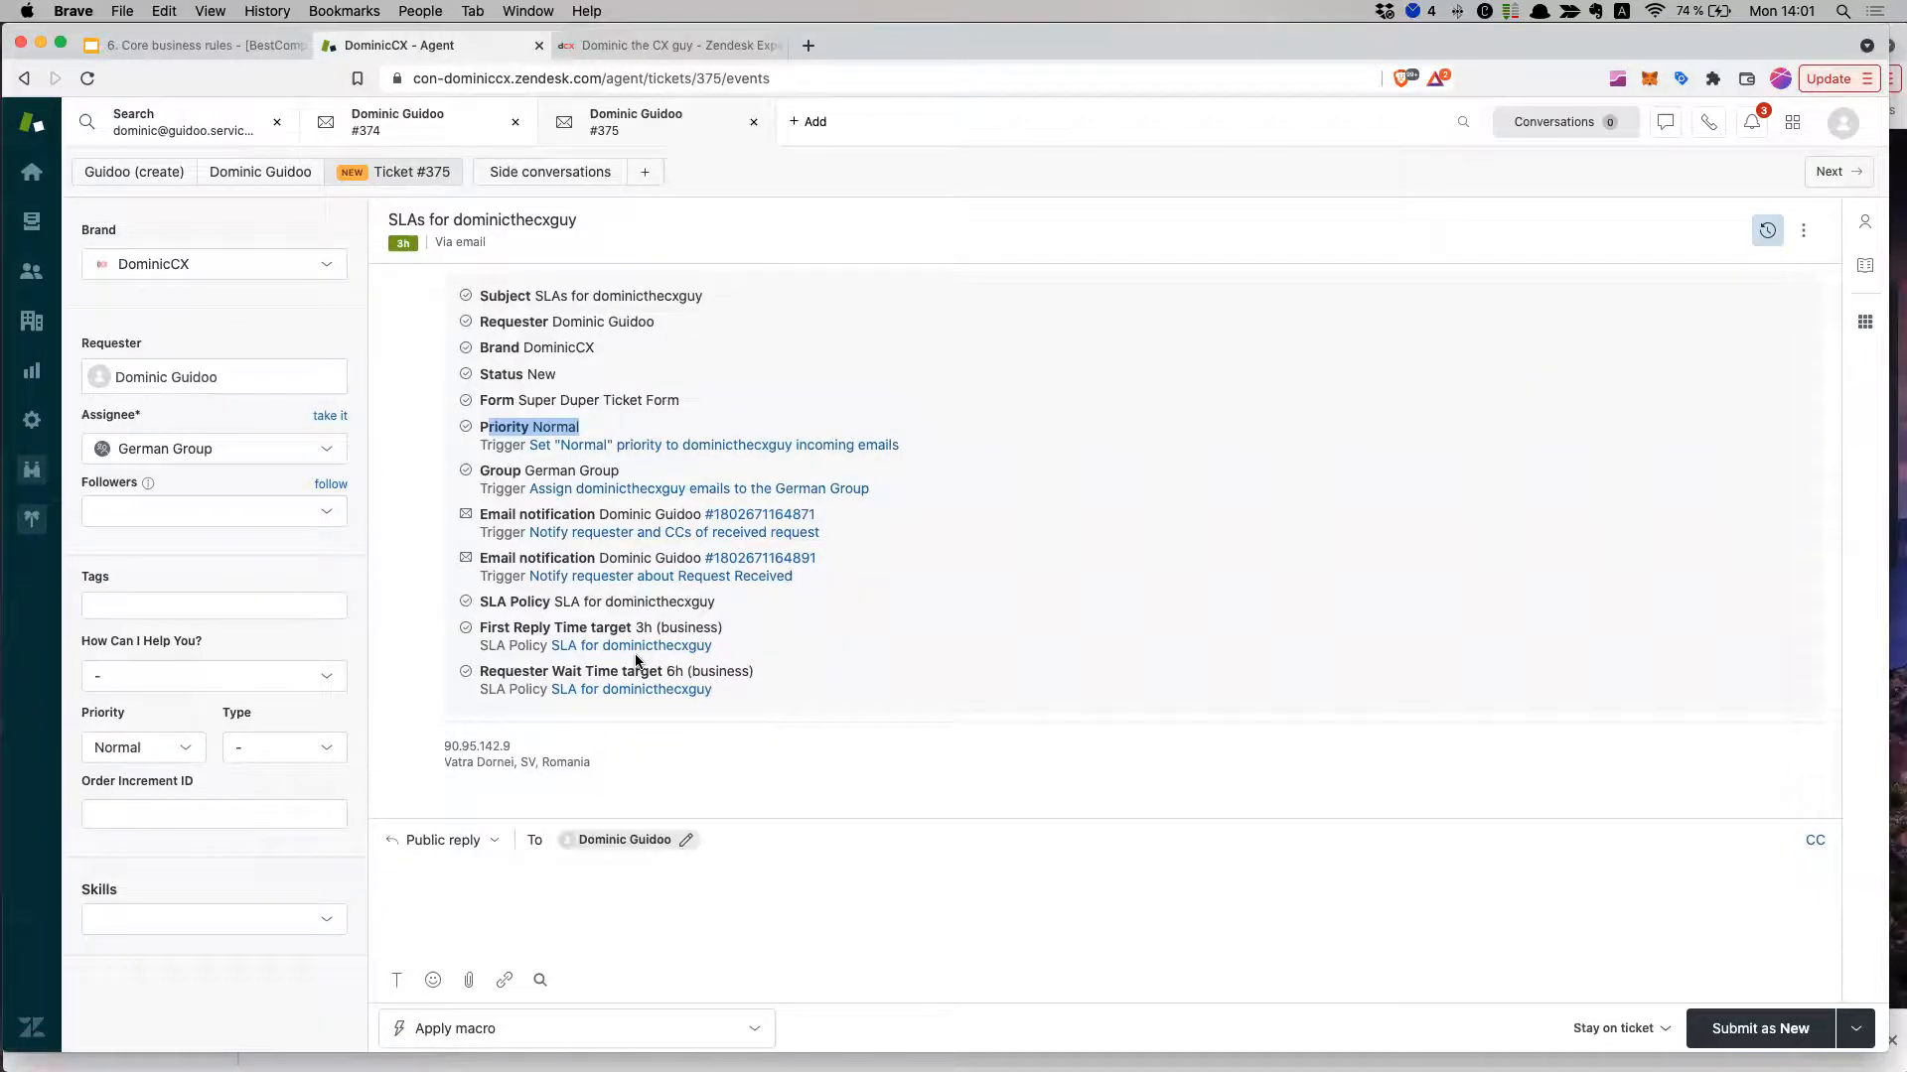
drag(546, 602, 485, 601)
click(713, 602)
click(614, 610)
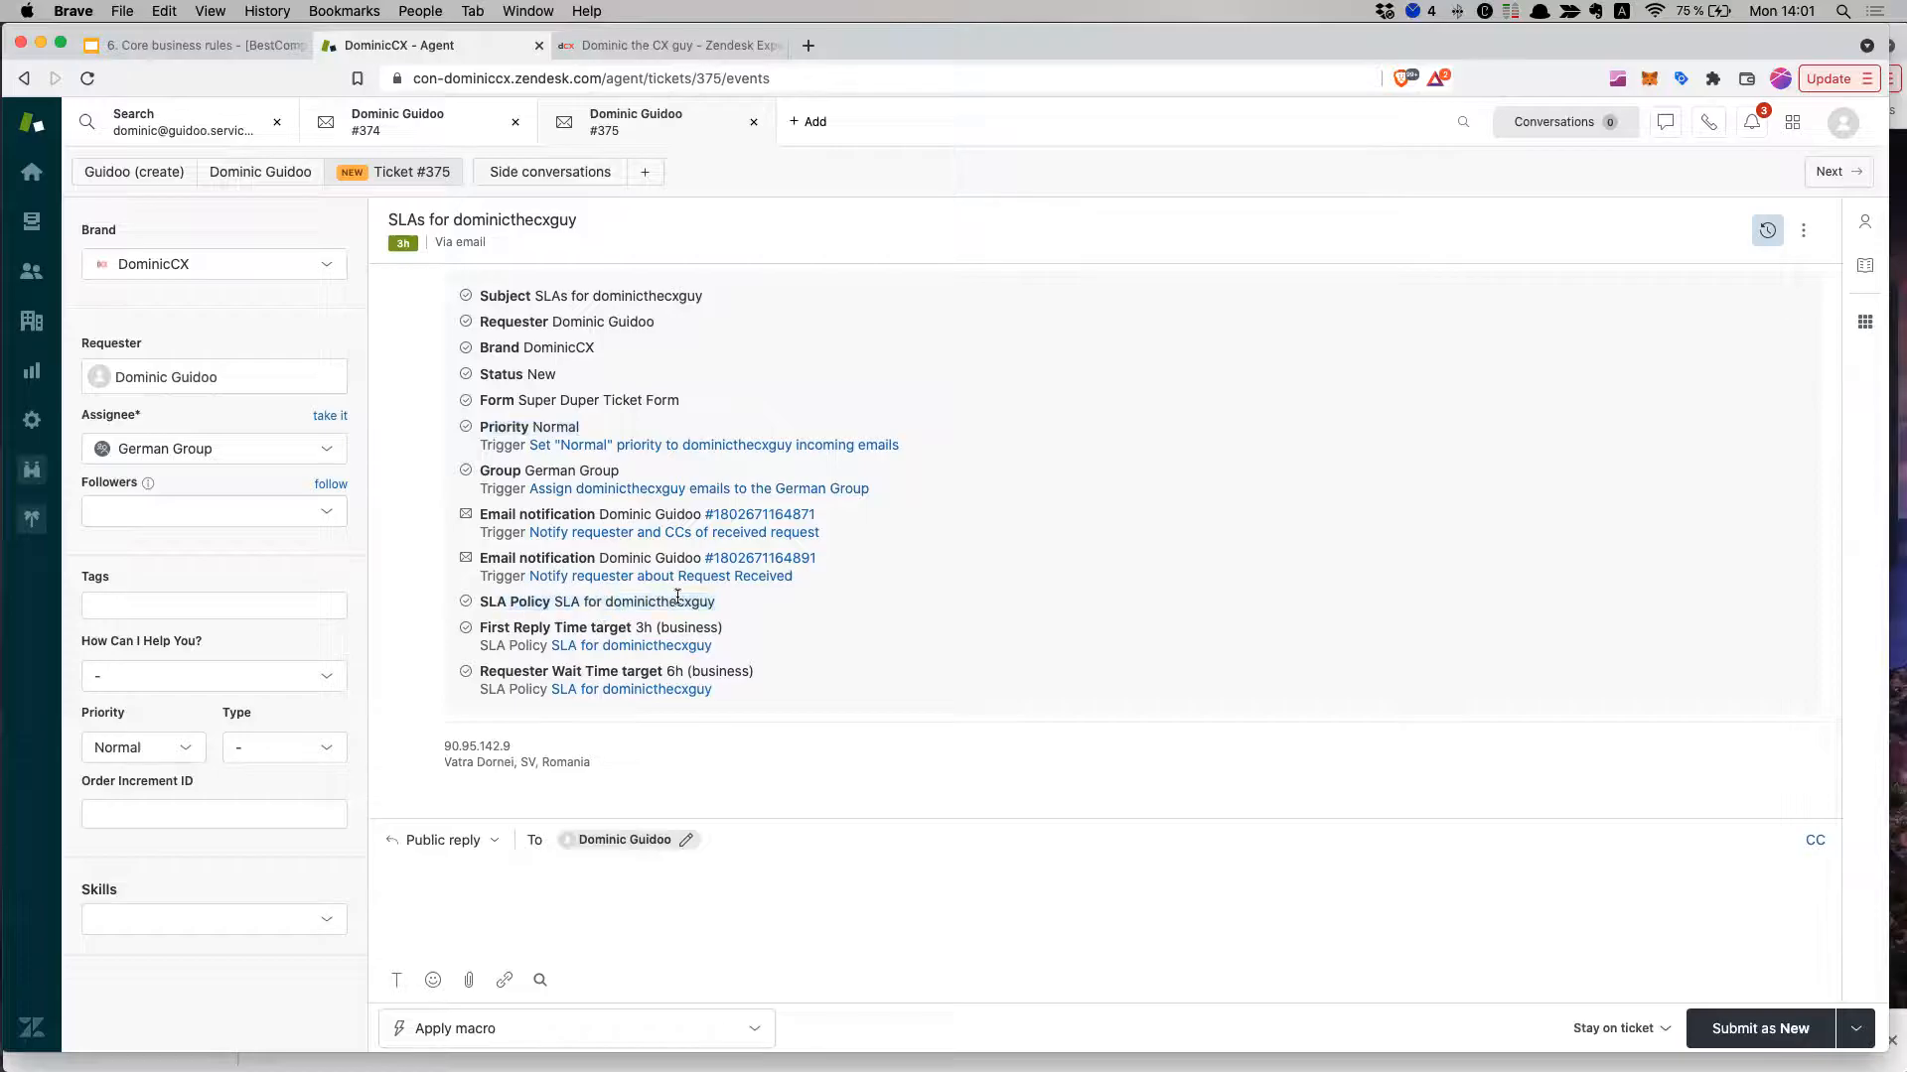
double_click(624, 602)
mouse_move(493, 626)
mouse_down()
mouse_move(733, 637)
mouse_move(523, 631)
mouse_up()
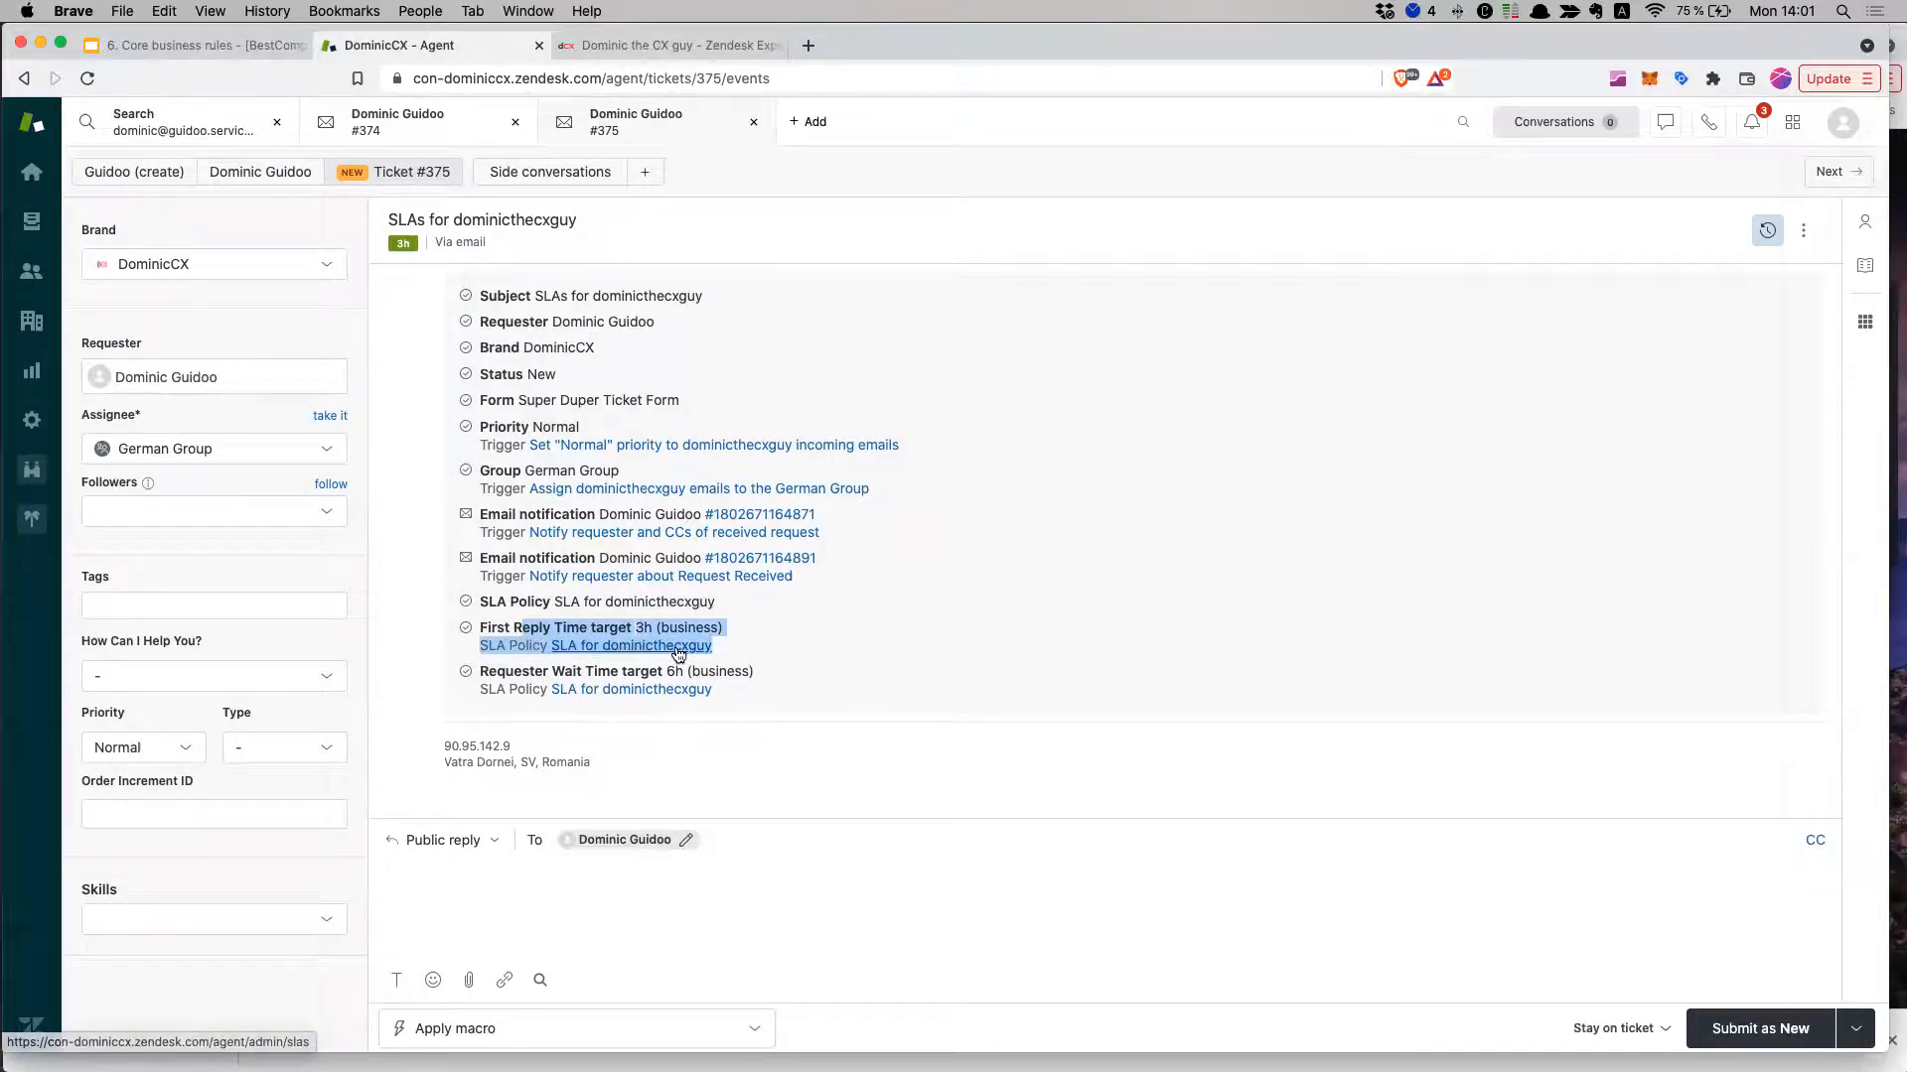
click(784, 653)
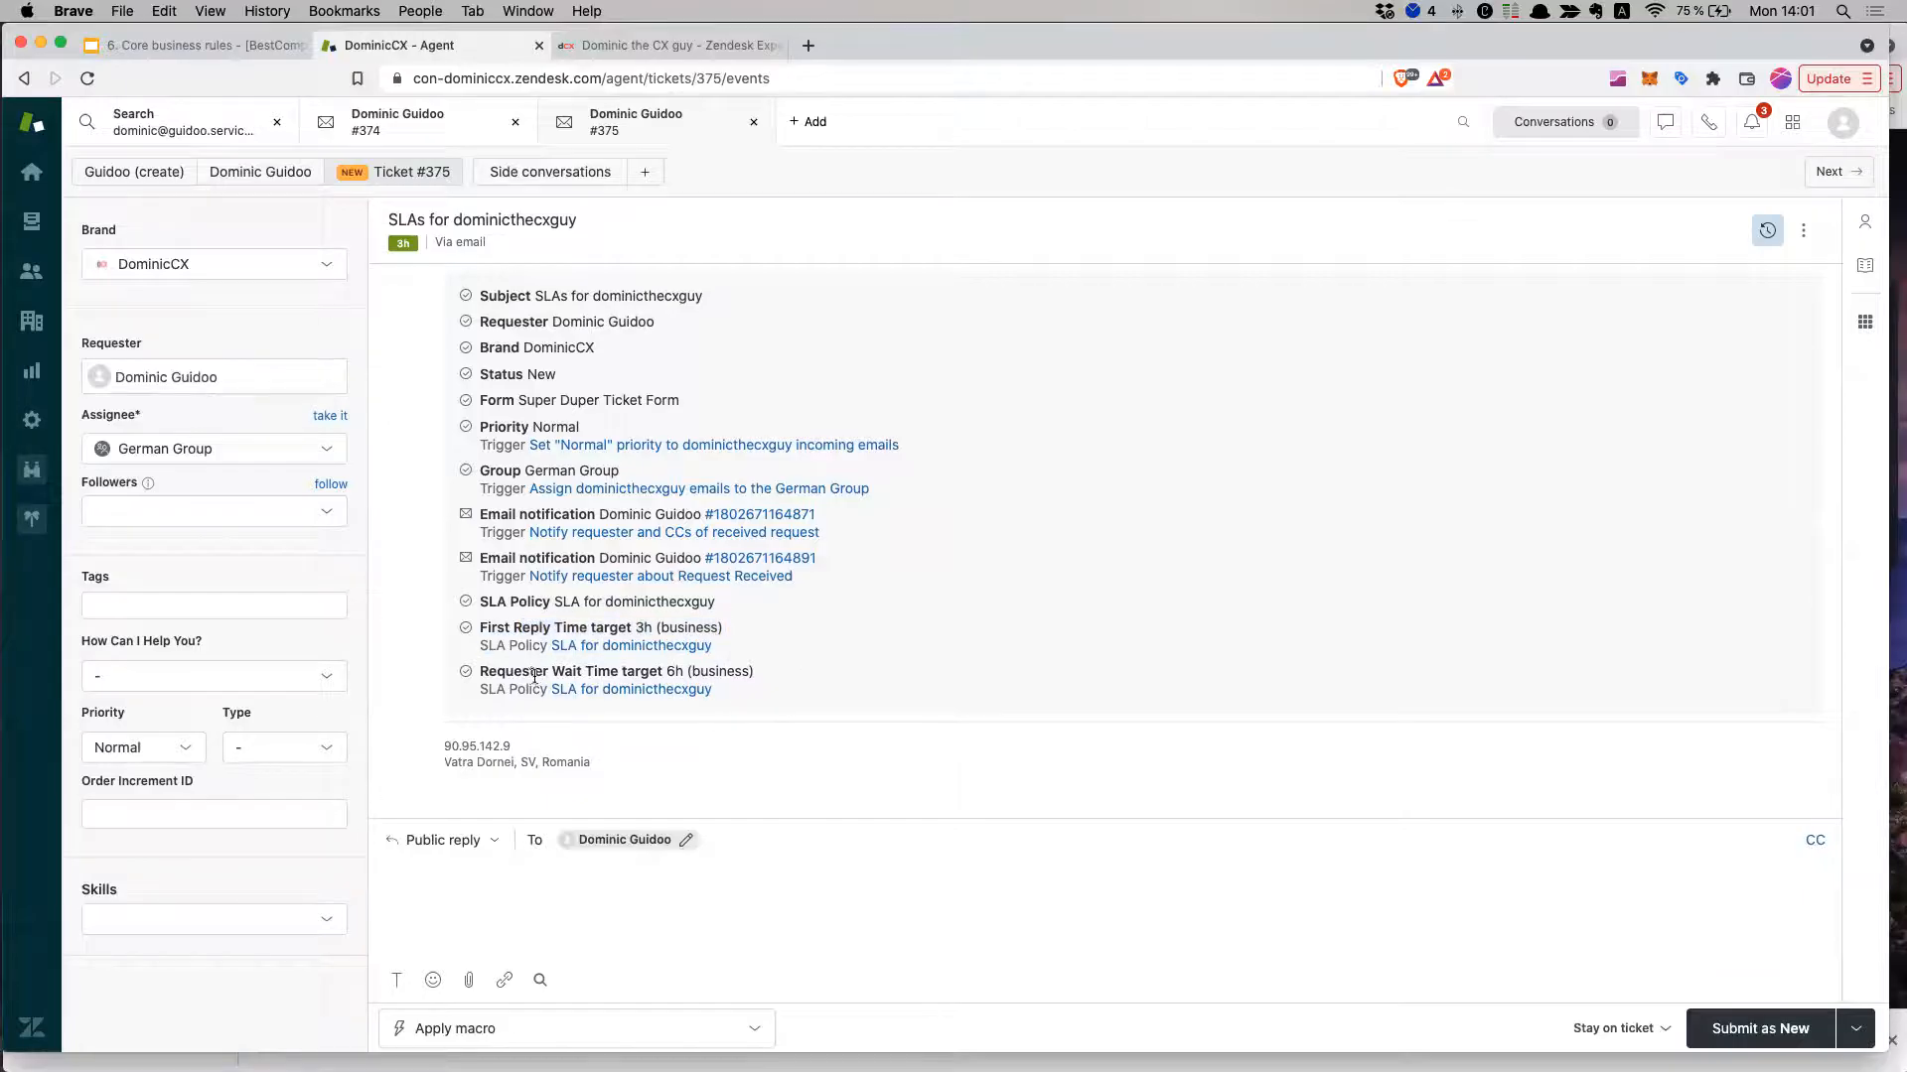
drag(506, 671, 700, 672)
click(790, 671)
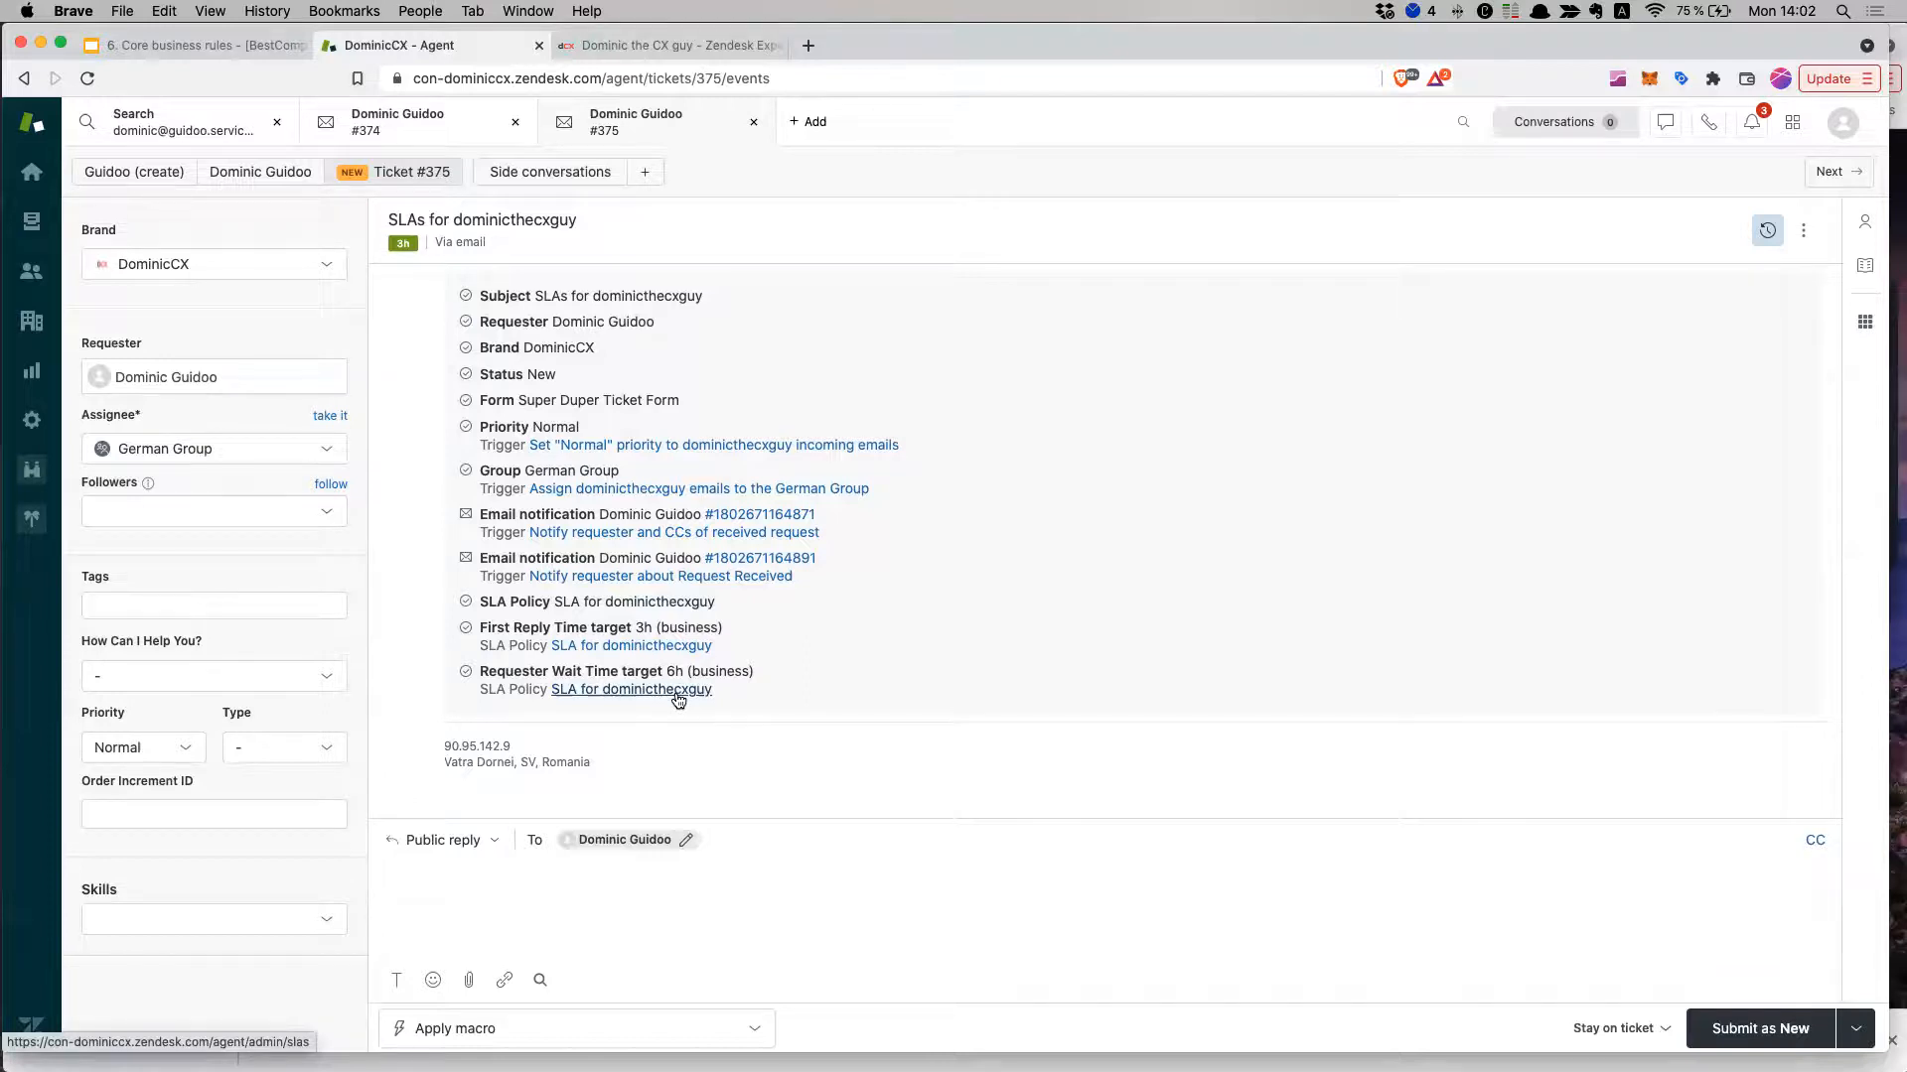
scroll(825, 591, up, 3)
scroll(825, 594, down, 3)
Start a public reply greeting the requester by first name with "I am going to need a copy of your invoice in order to help you.".
click(578, 943)
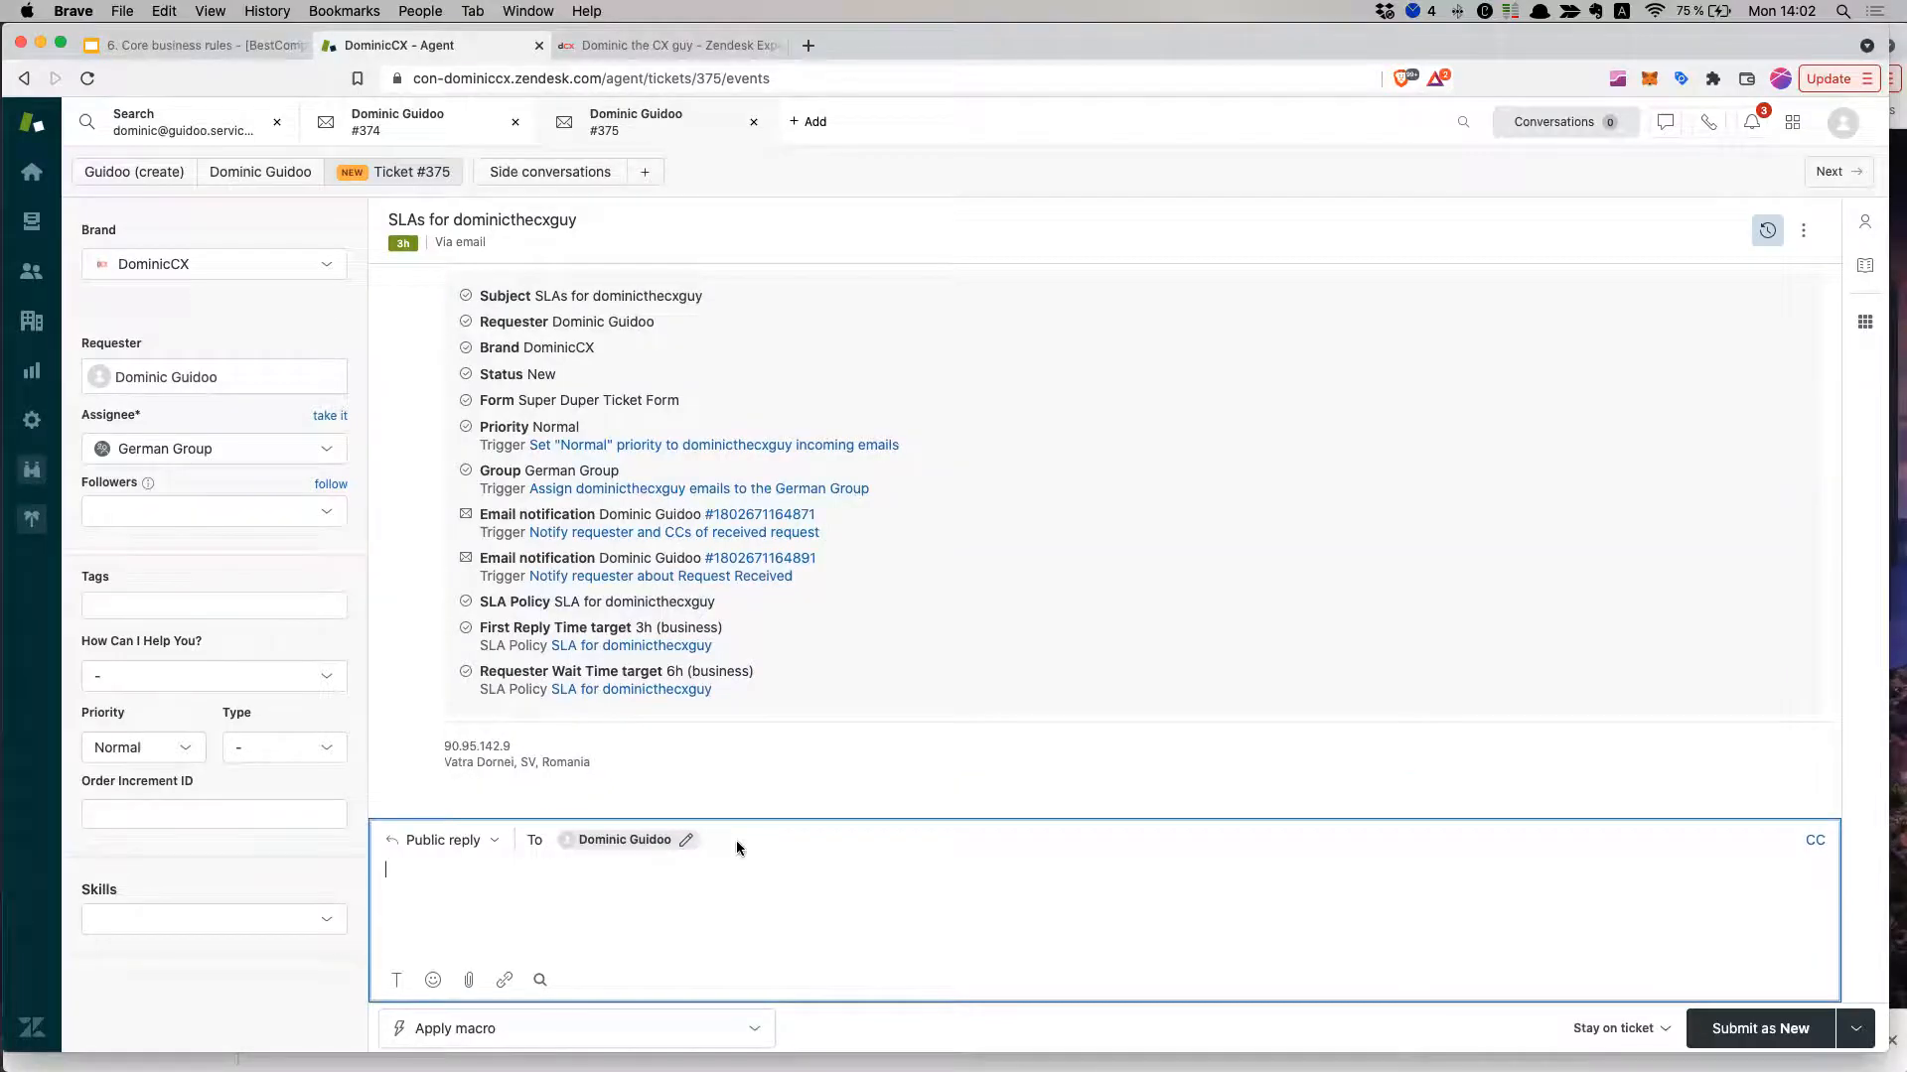
text(Hi Dominic,)
key(Return)
key(Return)
text(We)
key(BackSpace)
key(BackSpace)
text(I am going to need a copy of)
key(BackSpace)
key(BackSpace)
text(of your invoice in order to help you.)
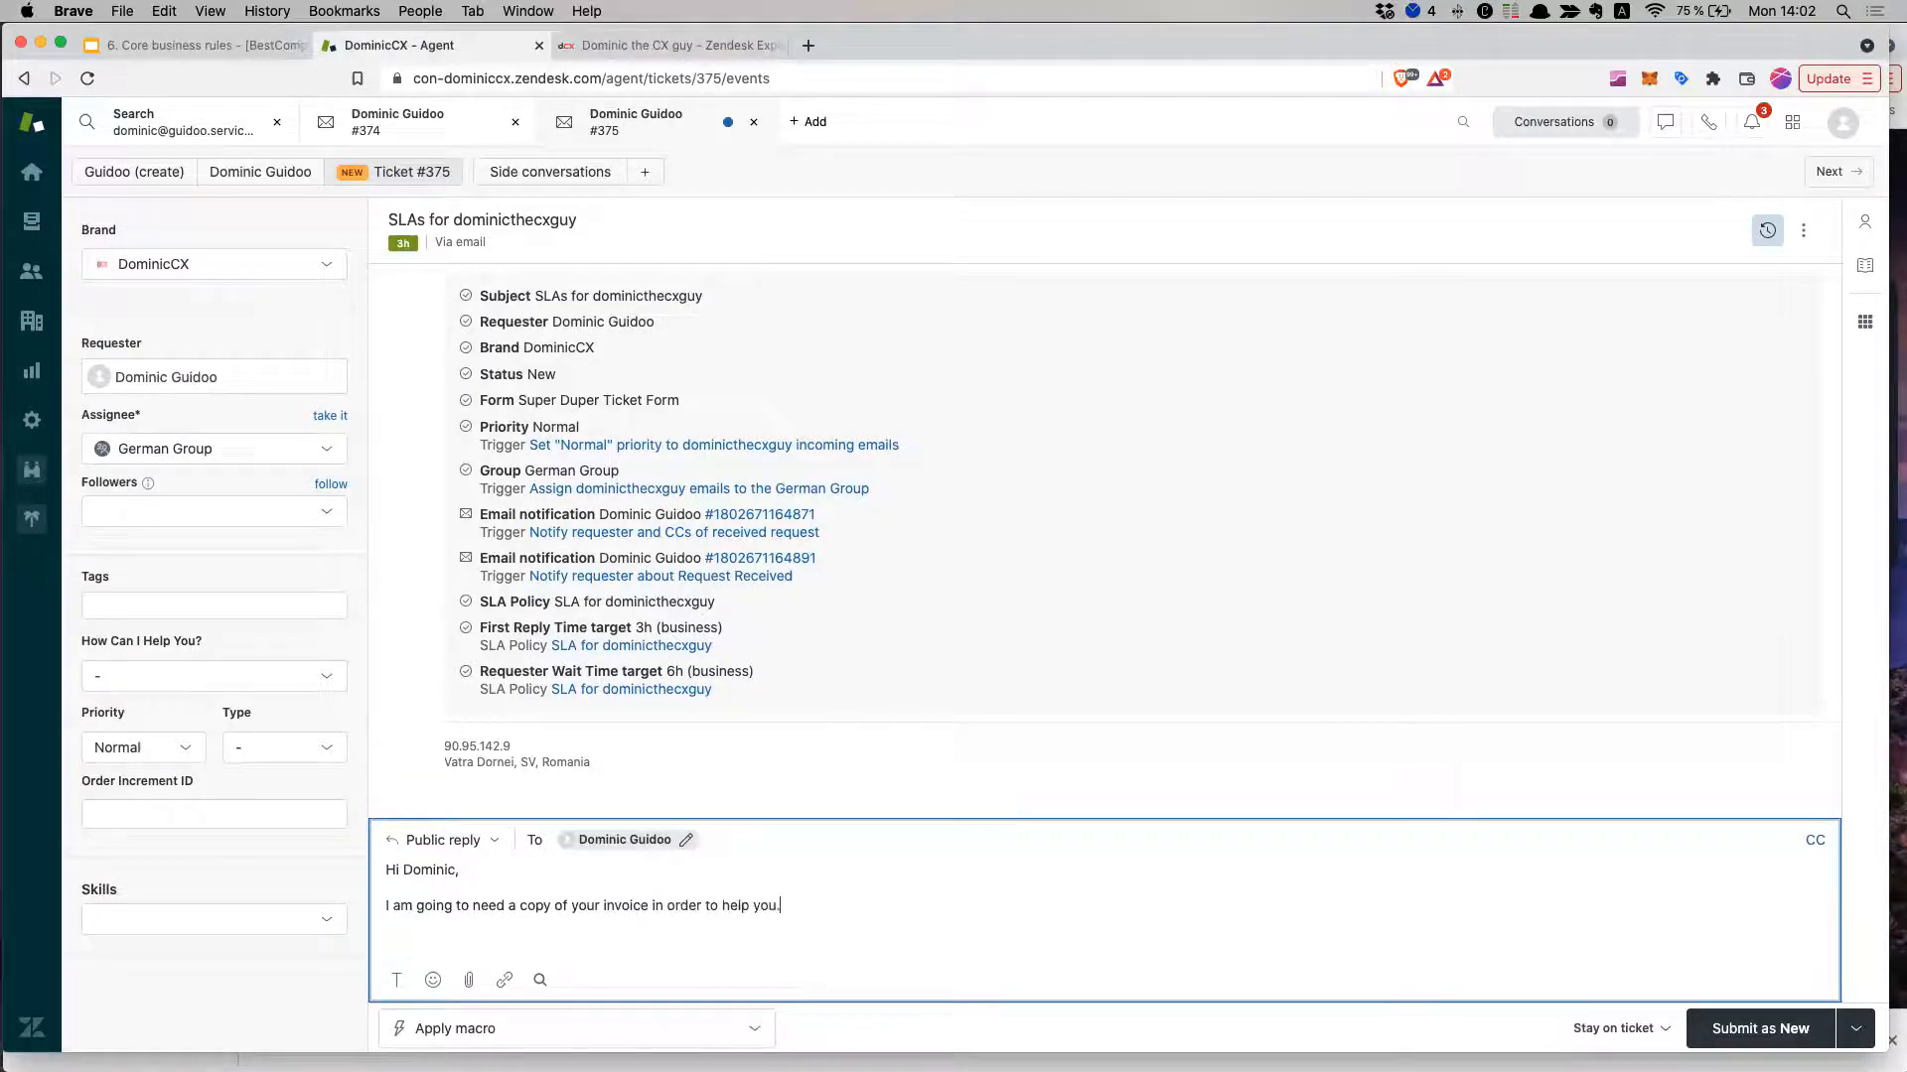
End the reply with "Looking forward to your update," signed "Agent", and submit the ticket as Pending.
key(Return)
text(Looking fow)
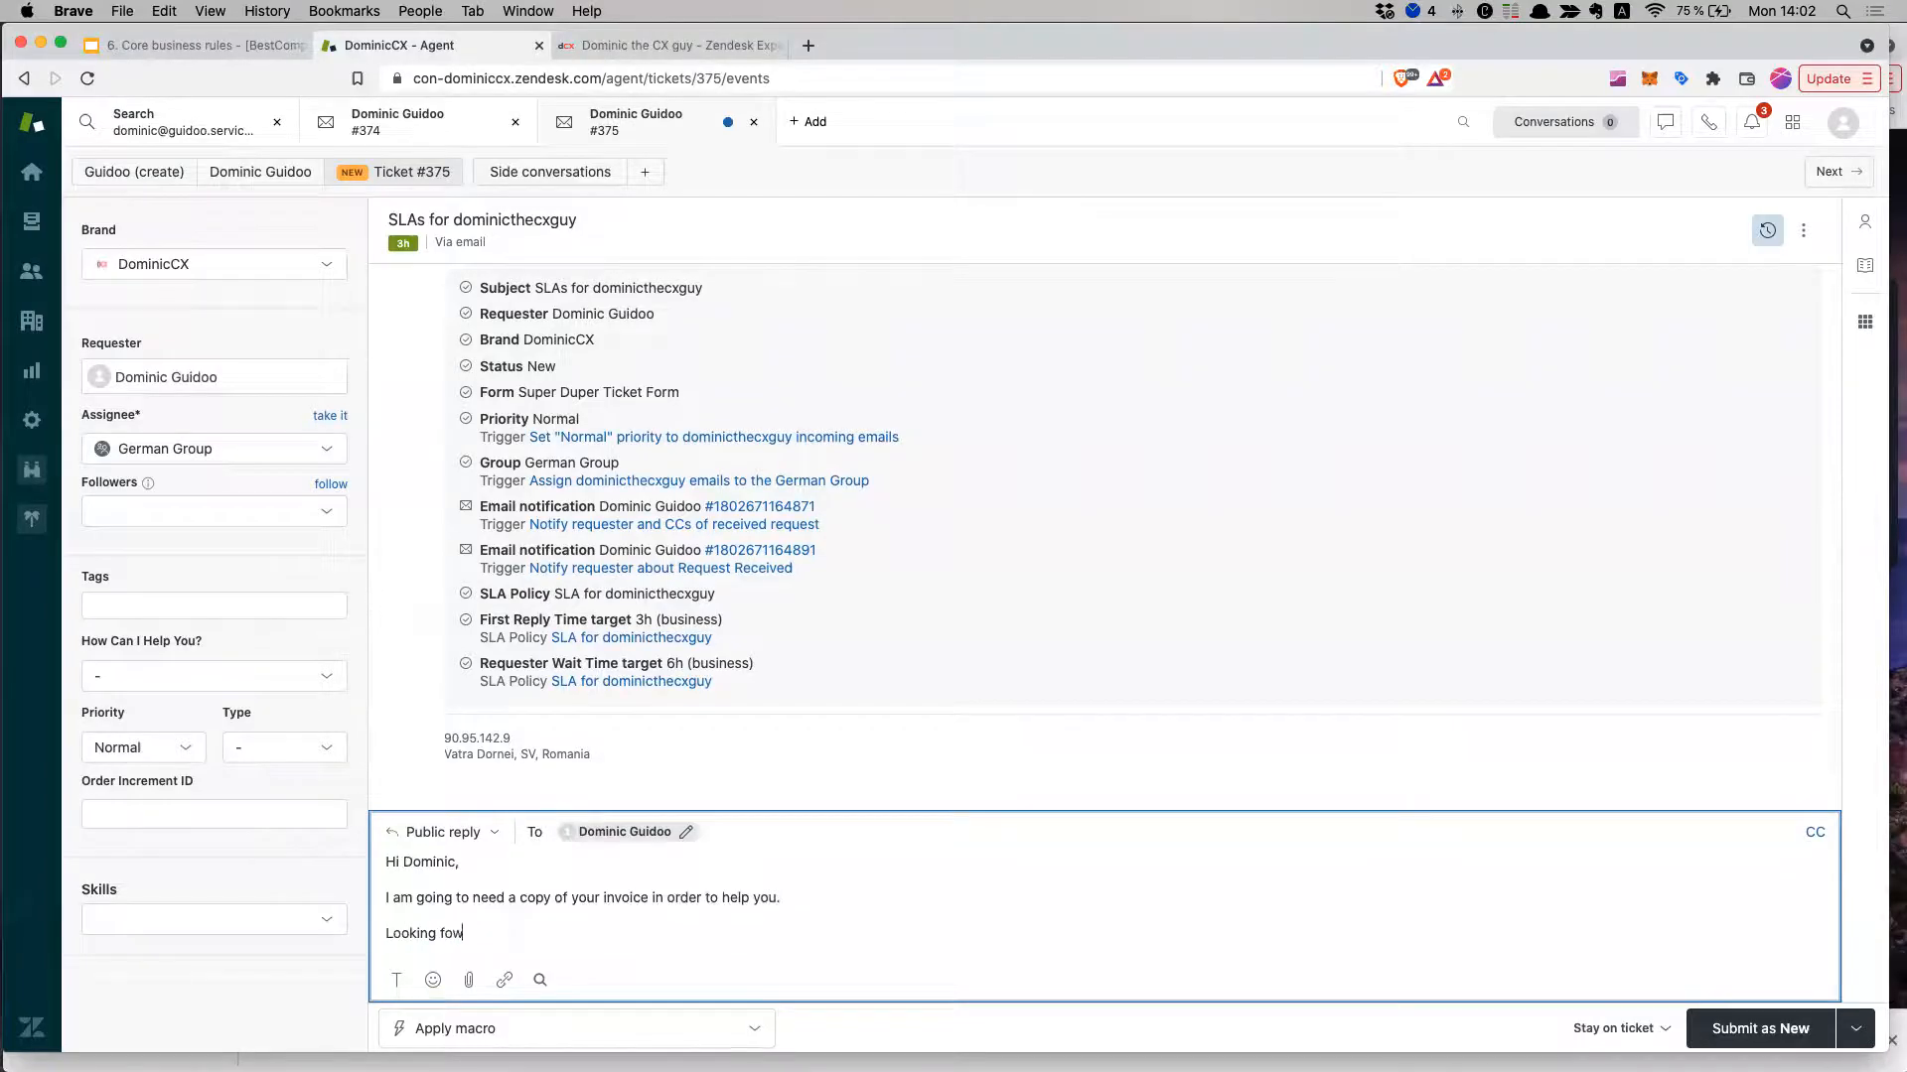
key(BackSpace)
text(rwrad)
key(BackSpace)
key(BackSpace)
key(BackSpace)
key(BackSpace)
key(BackSpace)
key(BackSpace)
key(BackSpace)
text(forward to he)
key(BackSpace)
key(BackSpace)
text(your update,)
key(Return)
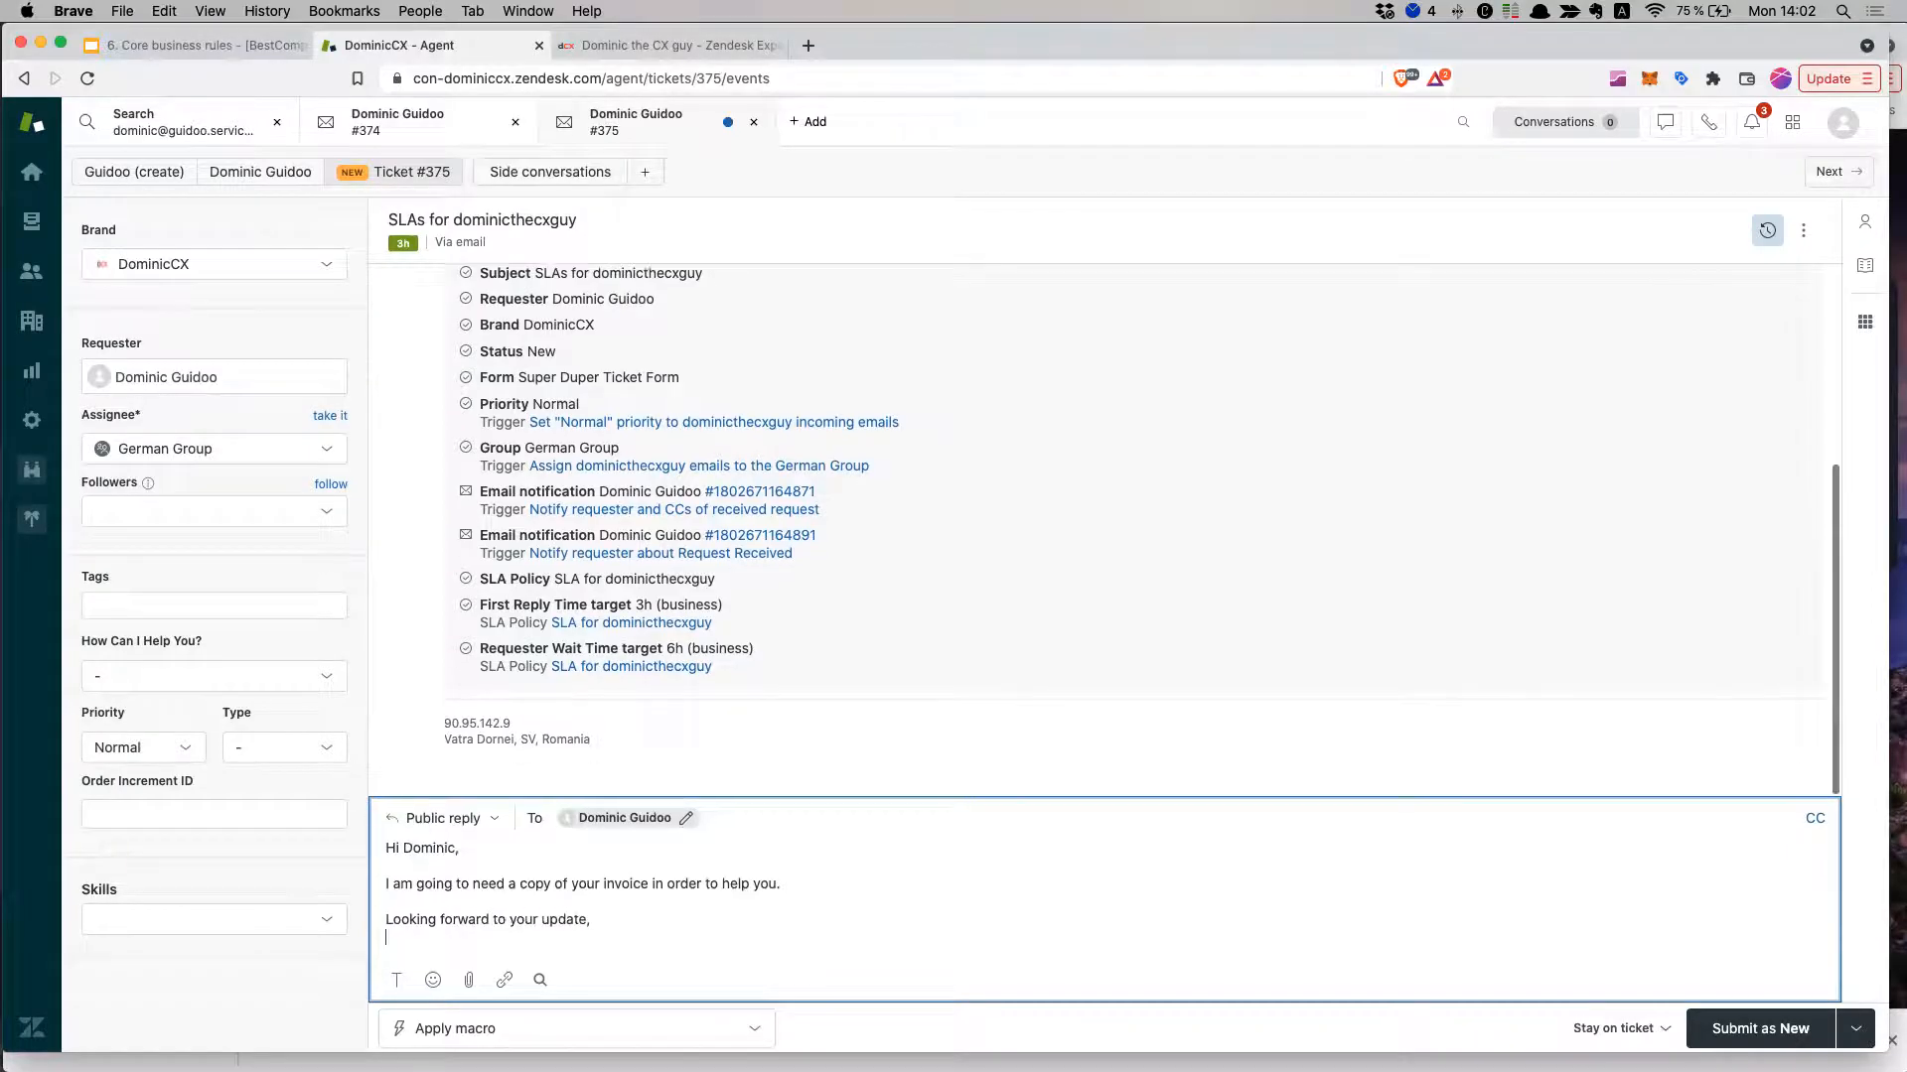
text(Agent)
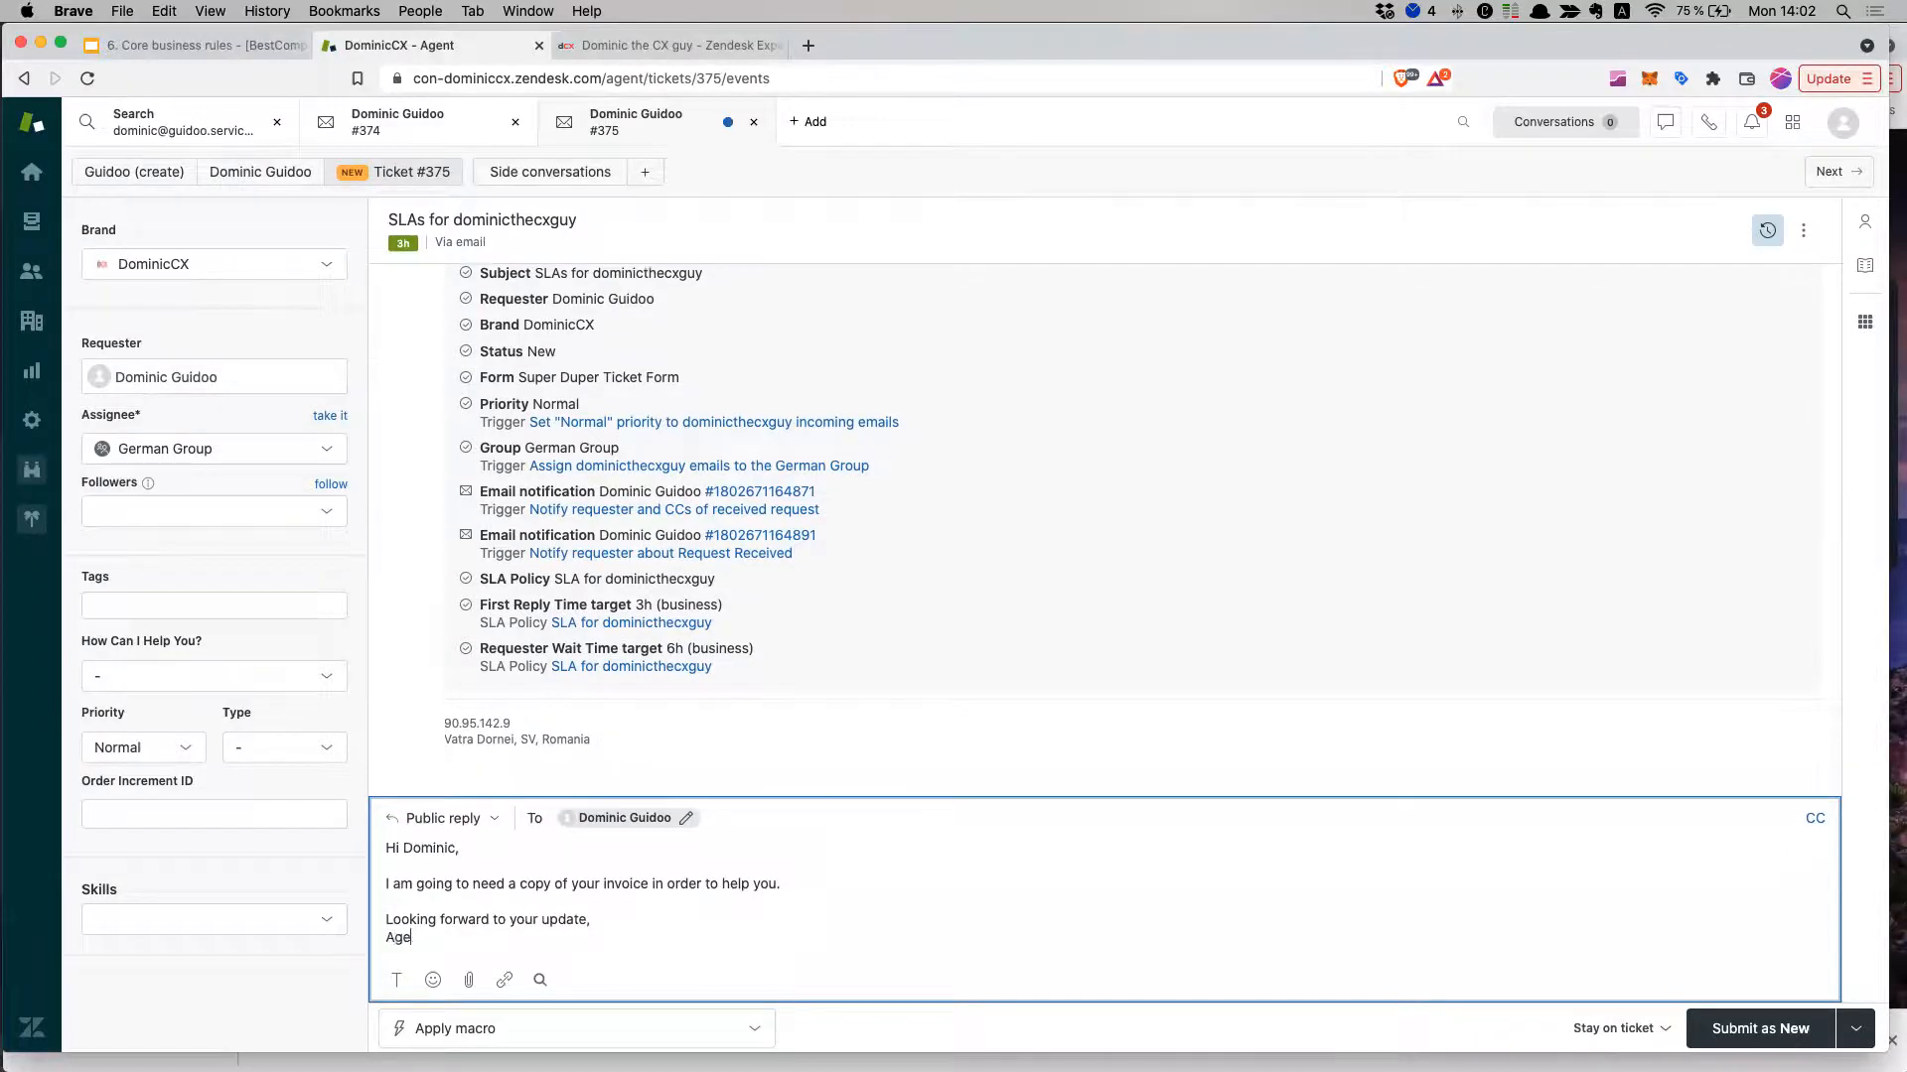
click(1853, 1028)
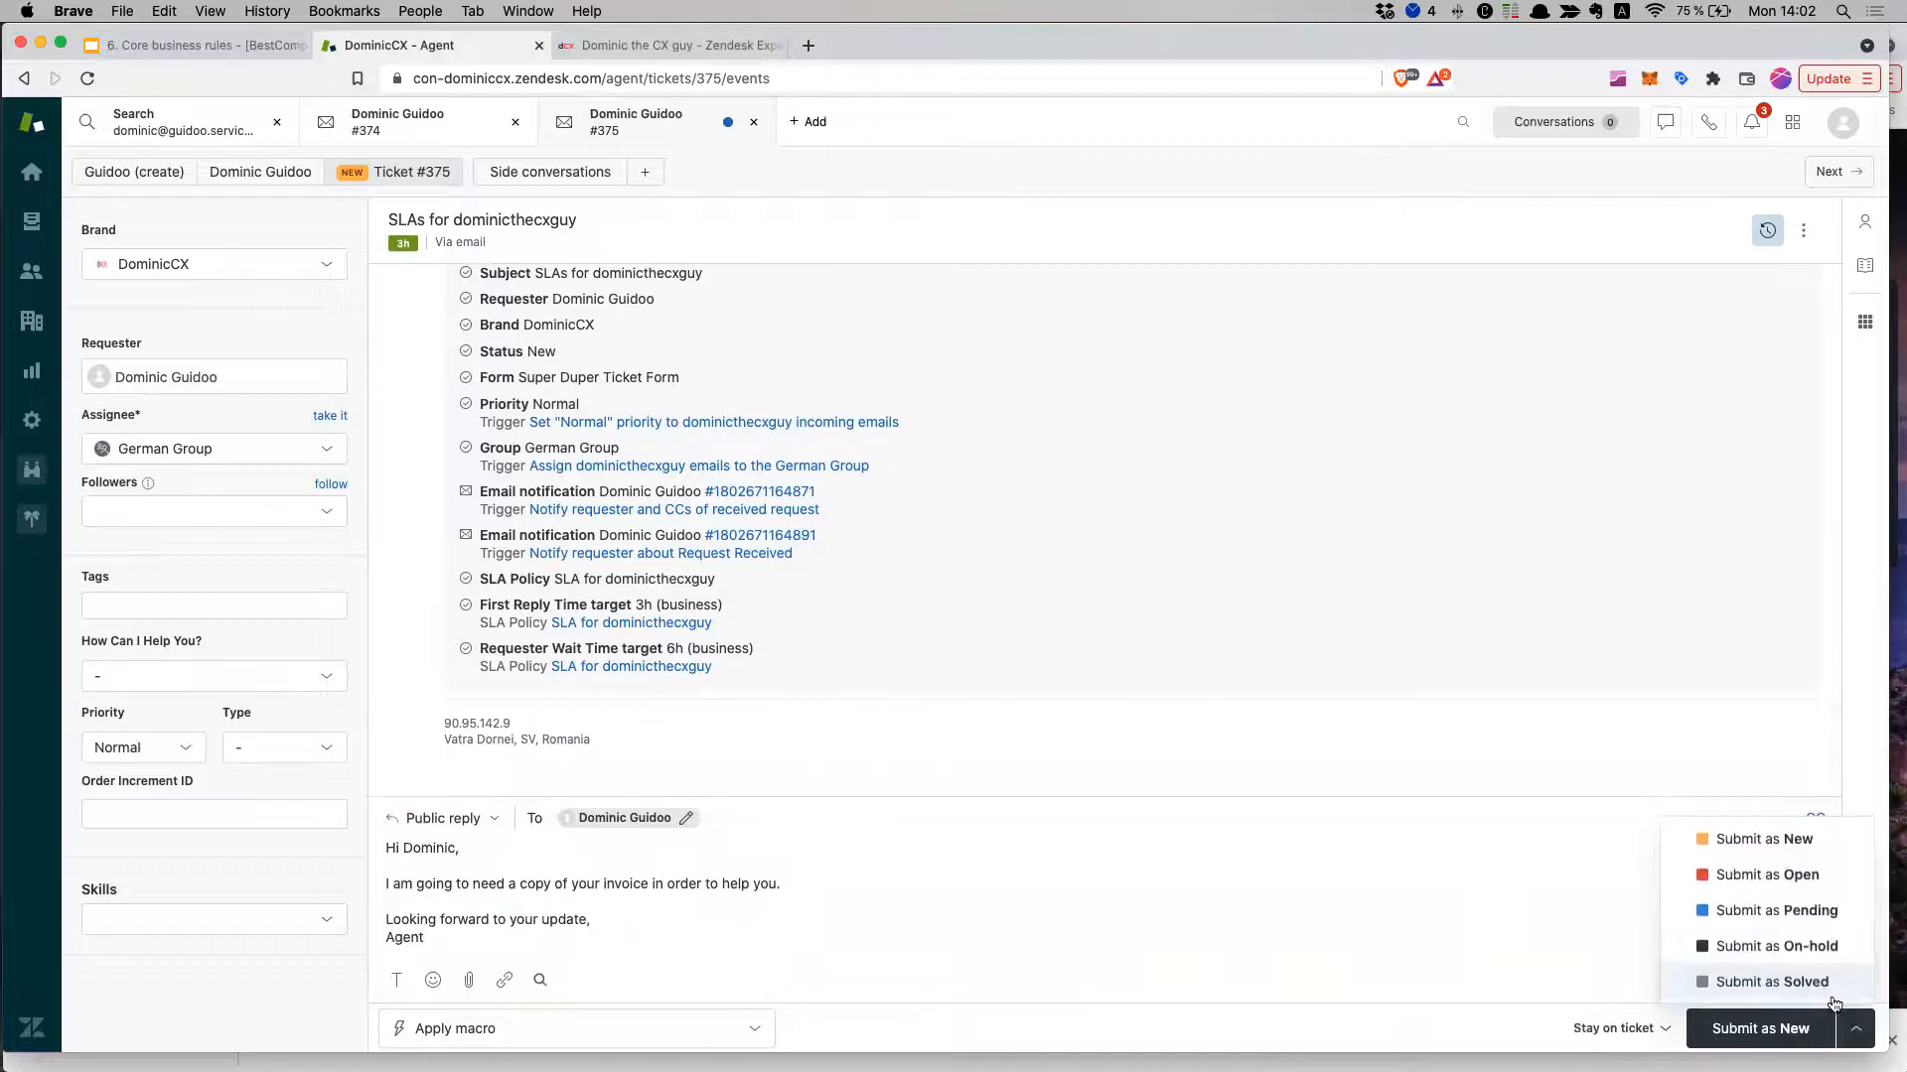
click(1798, 910)
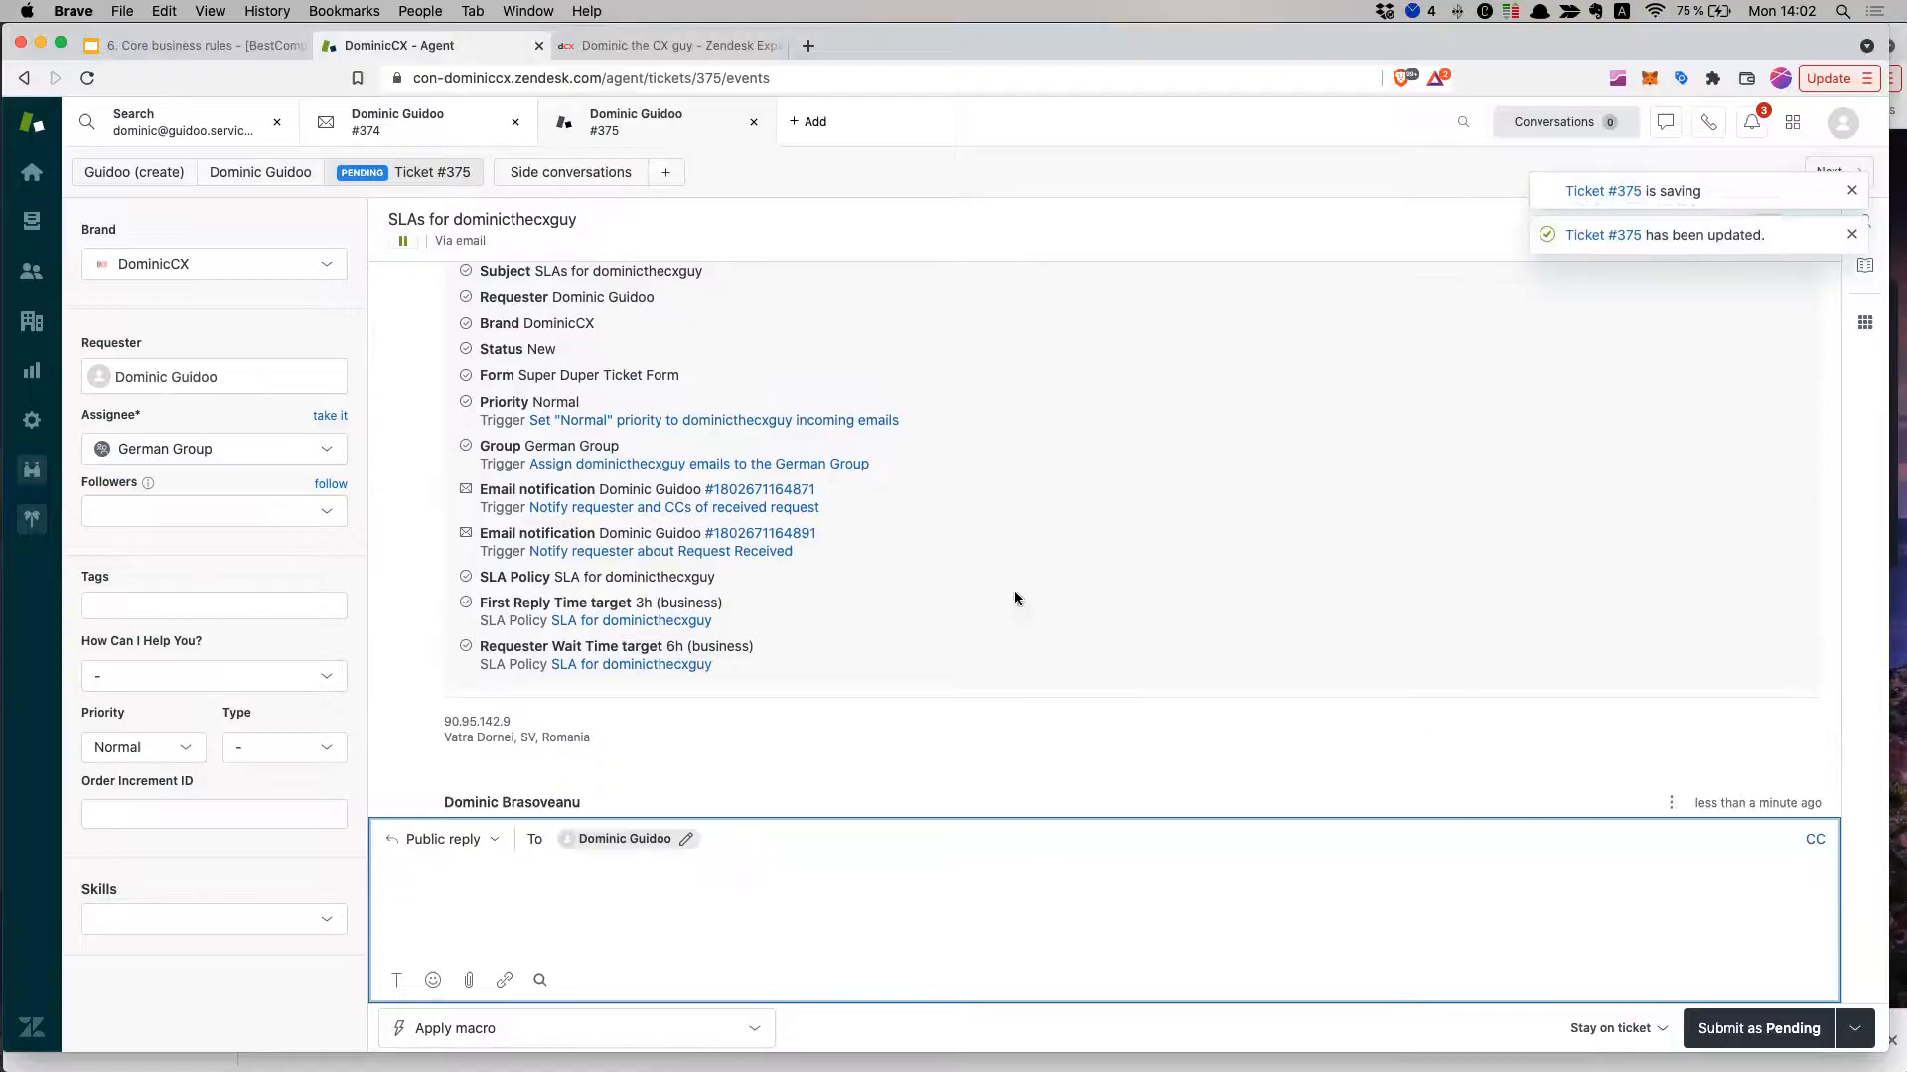
Inspect the ticket's SLA badge, open the ticket views and compare the Next SLA breach entries in Unsolved Tickets In My Groups.
click(410, 243)
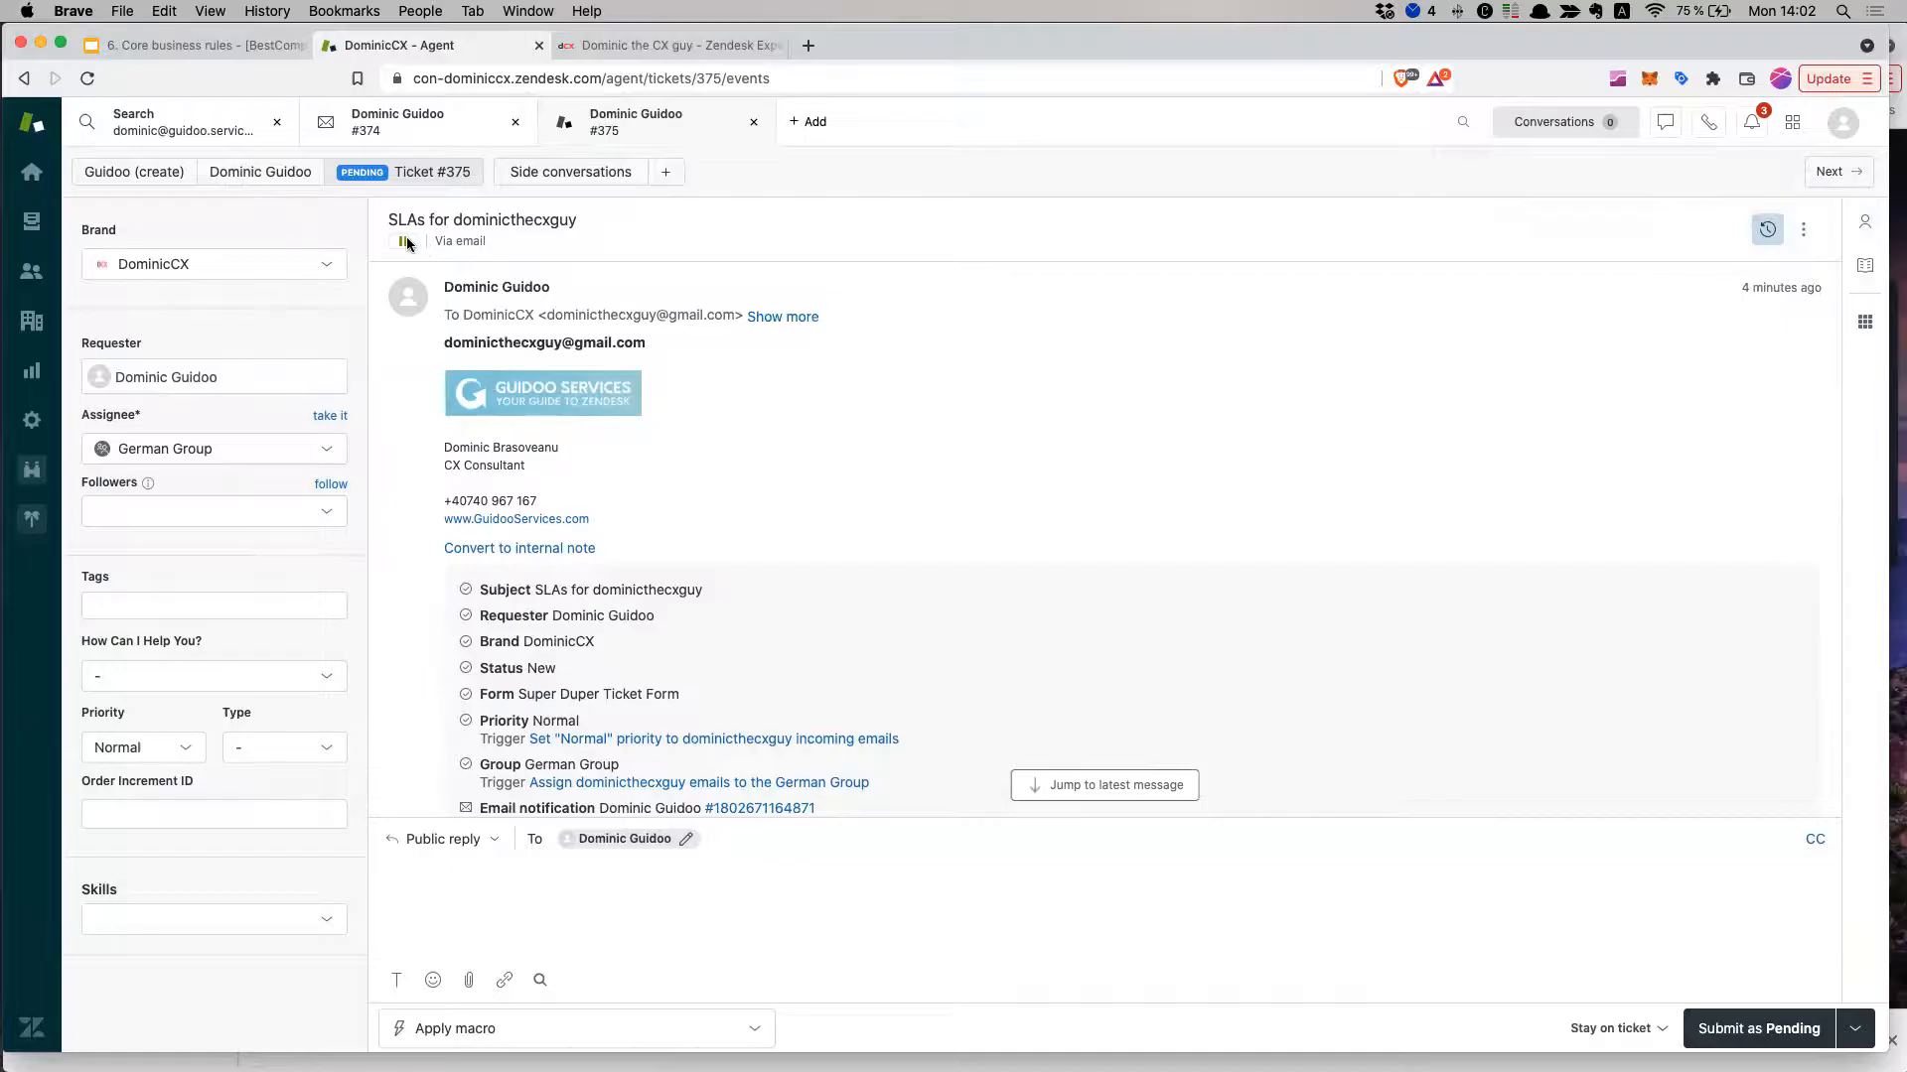
click(29, 223)
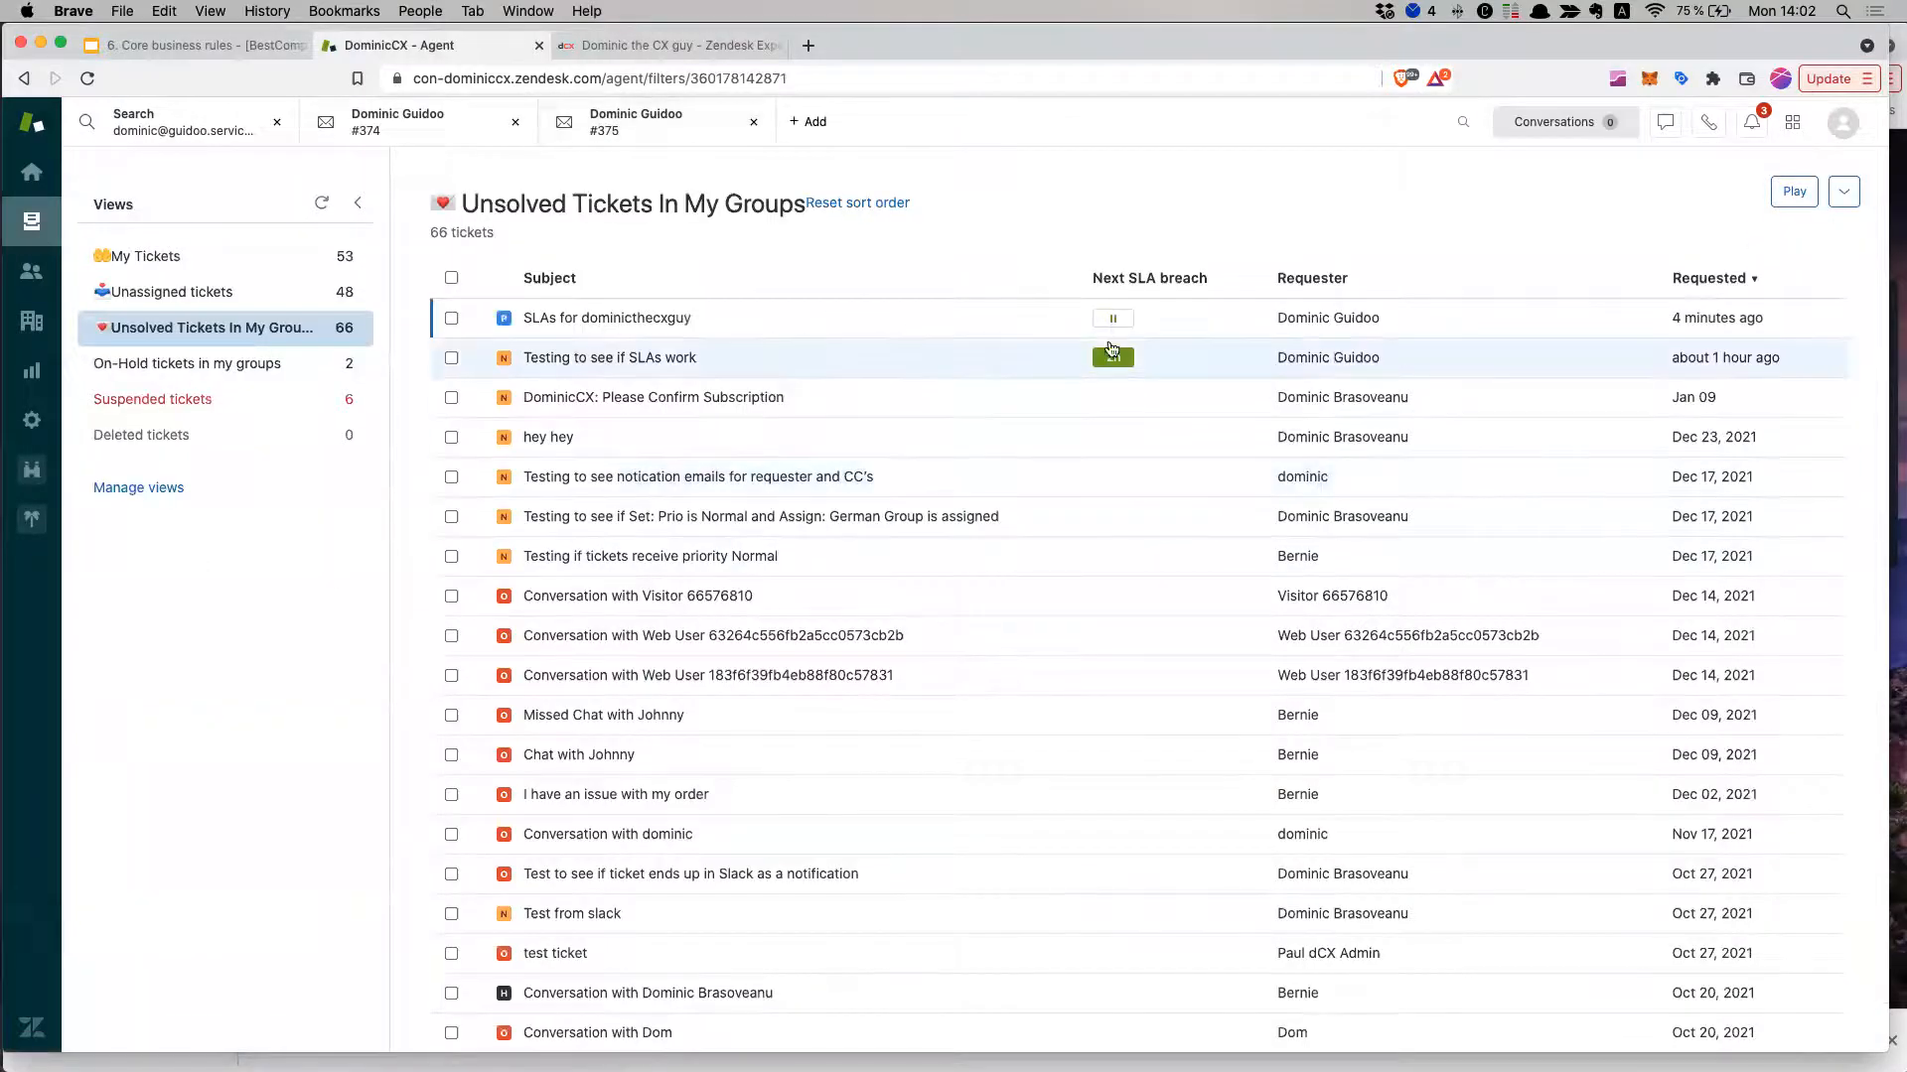
mouse_move(742, 325)
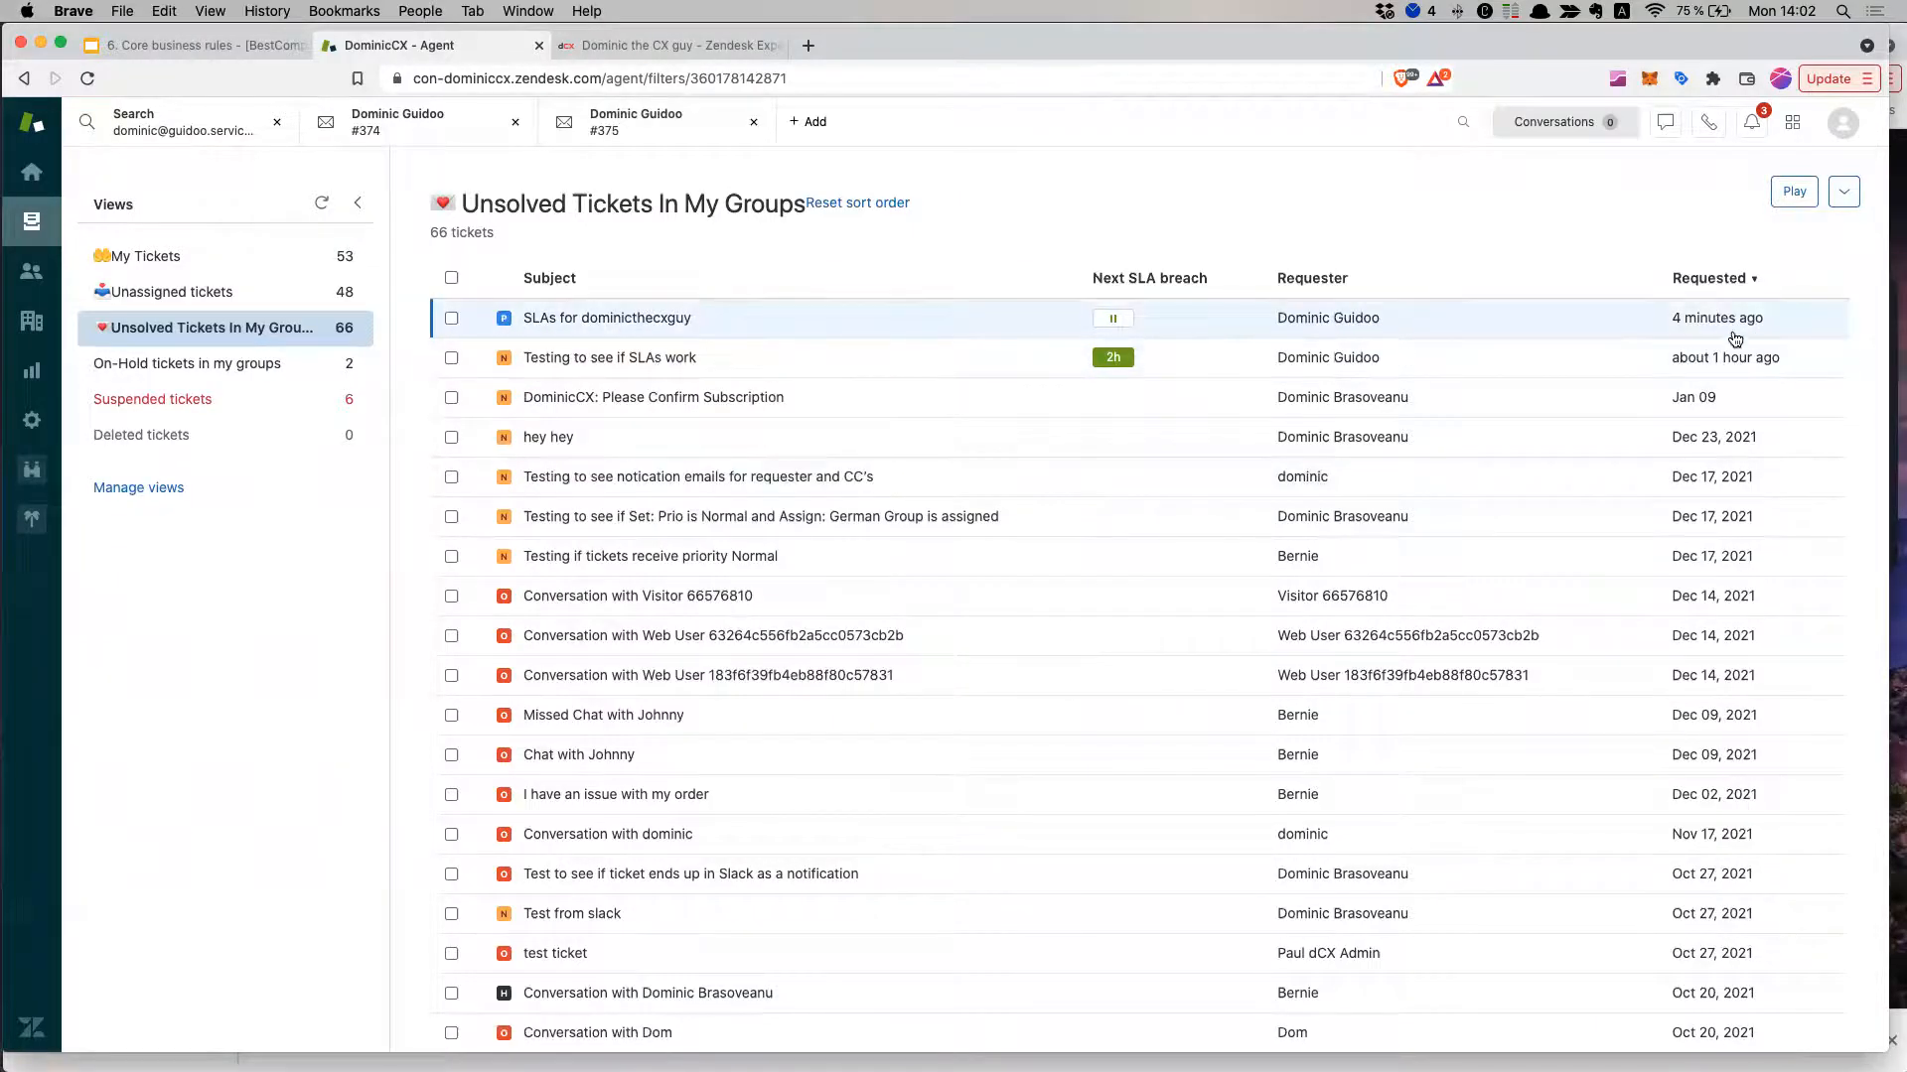
mouse_move(1733, 357)
Open the Unsolved Tickets In My Groups view for editing, examine its formatting columns and ordering, and return to the ticket list.
click(1843, 192)
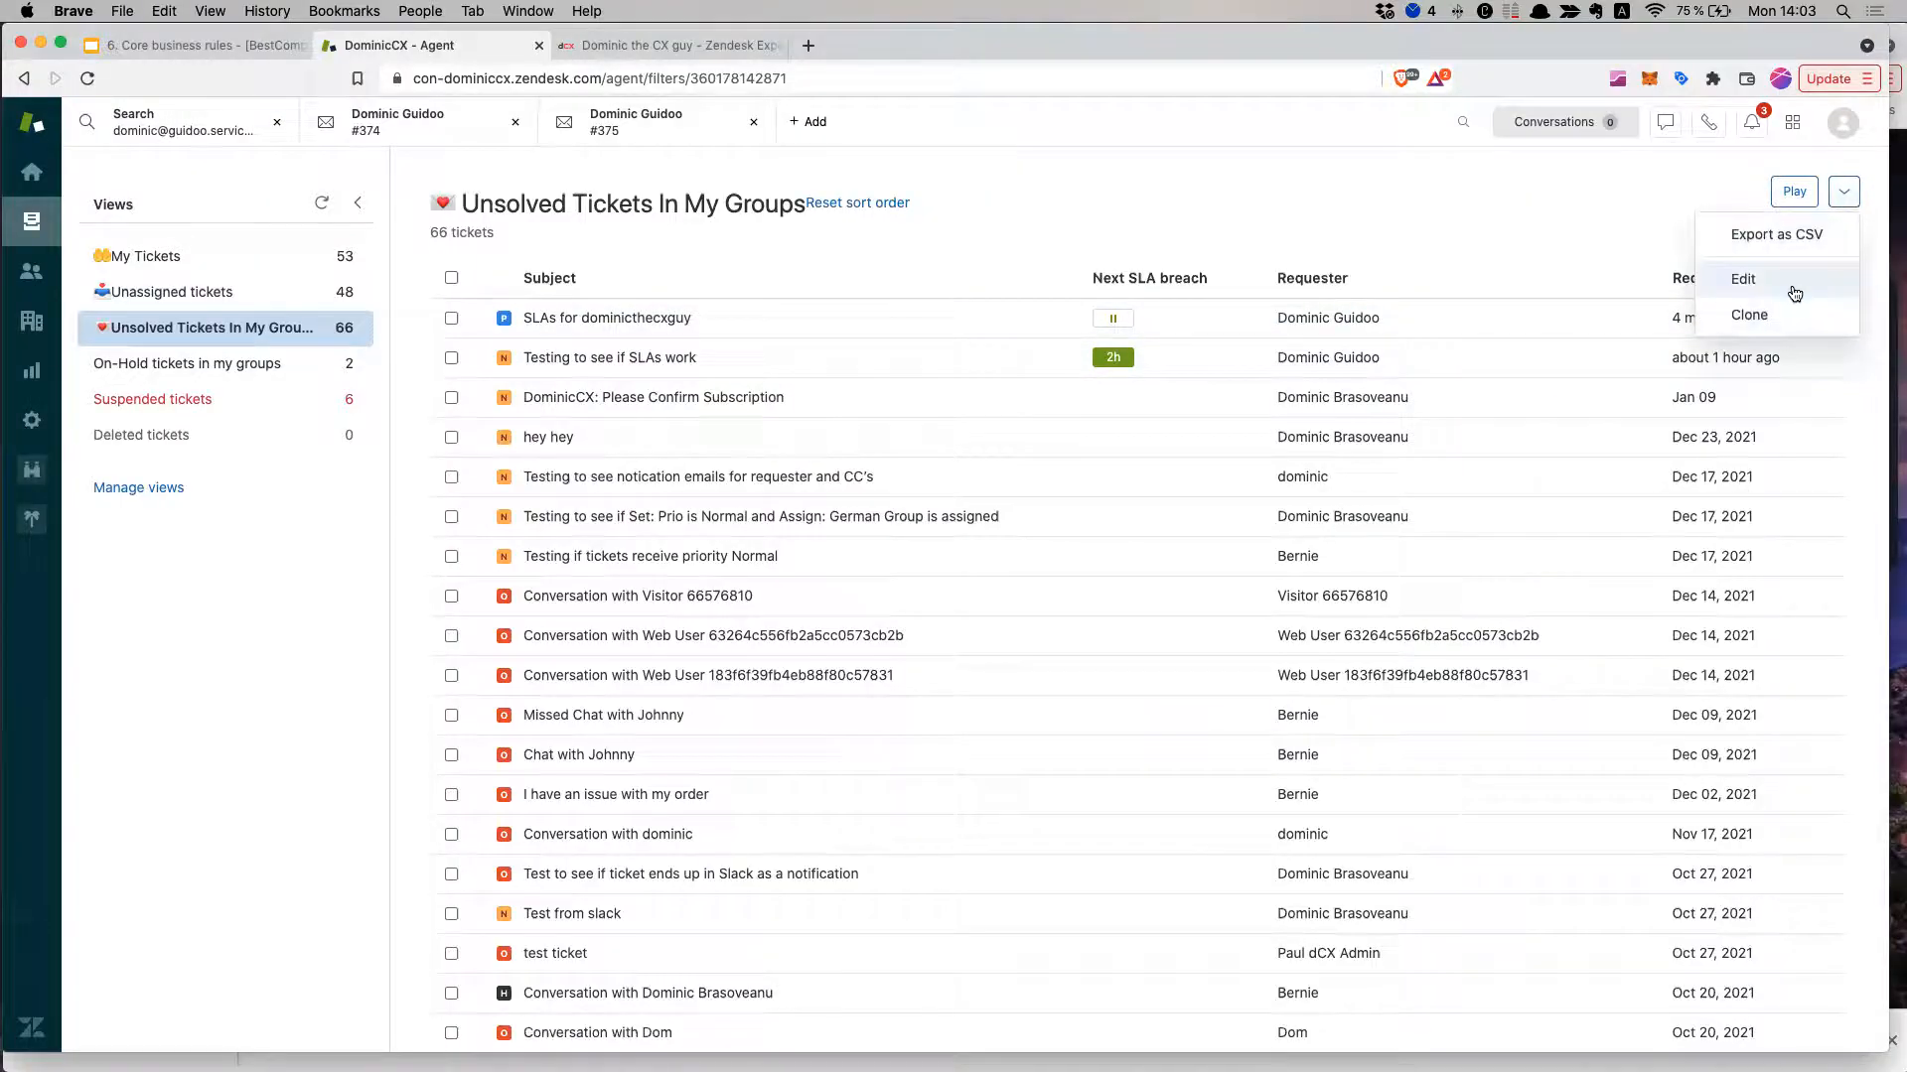
click(1785, 284)
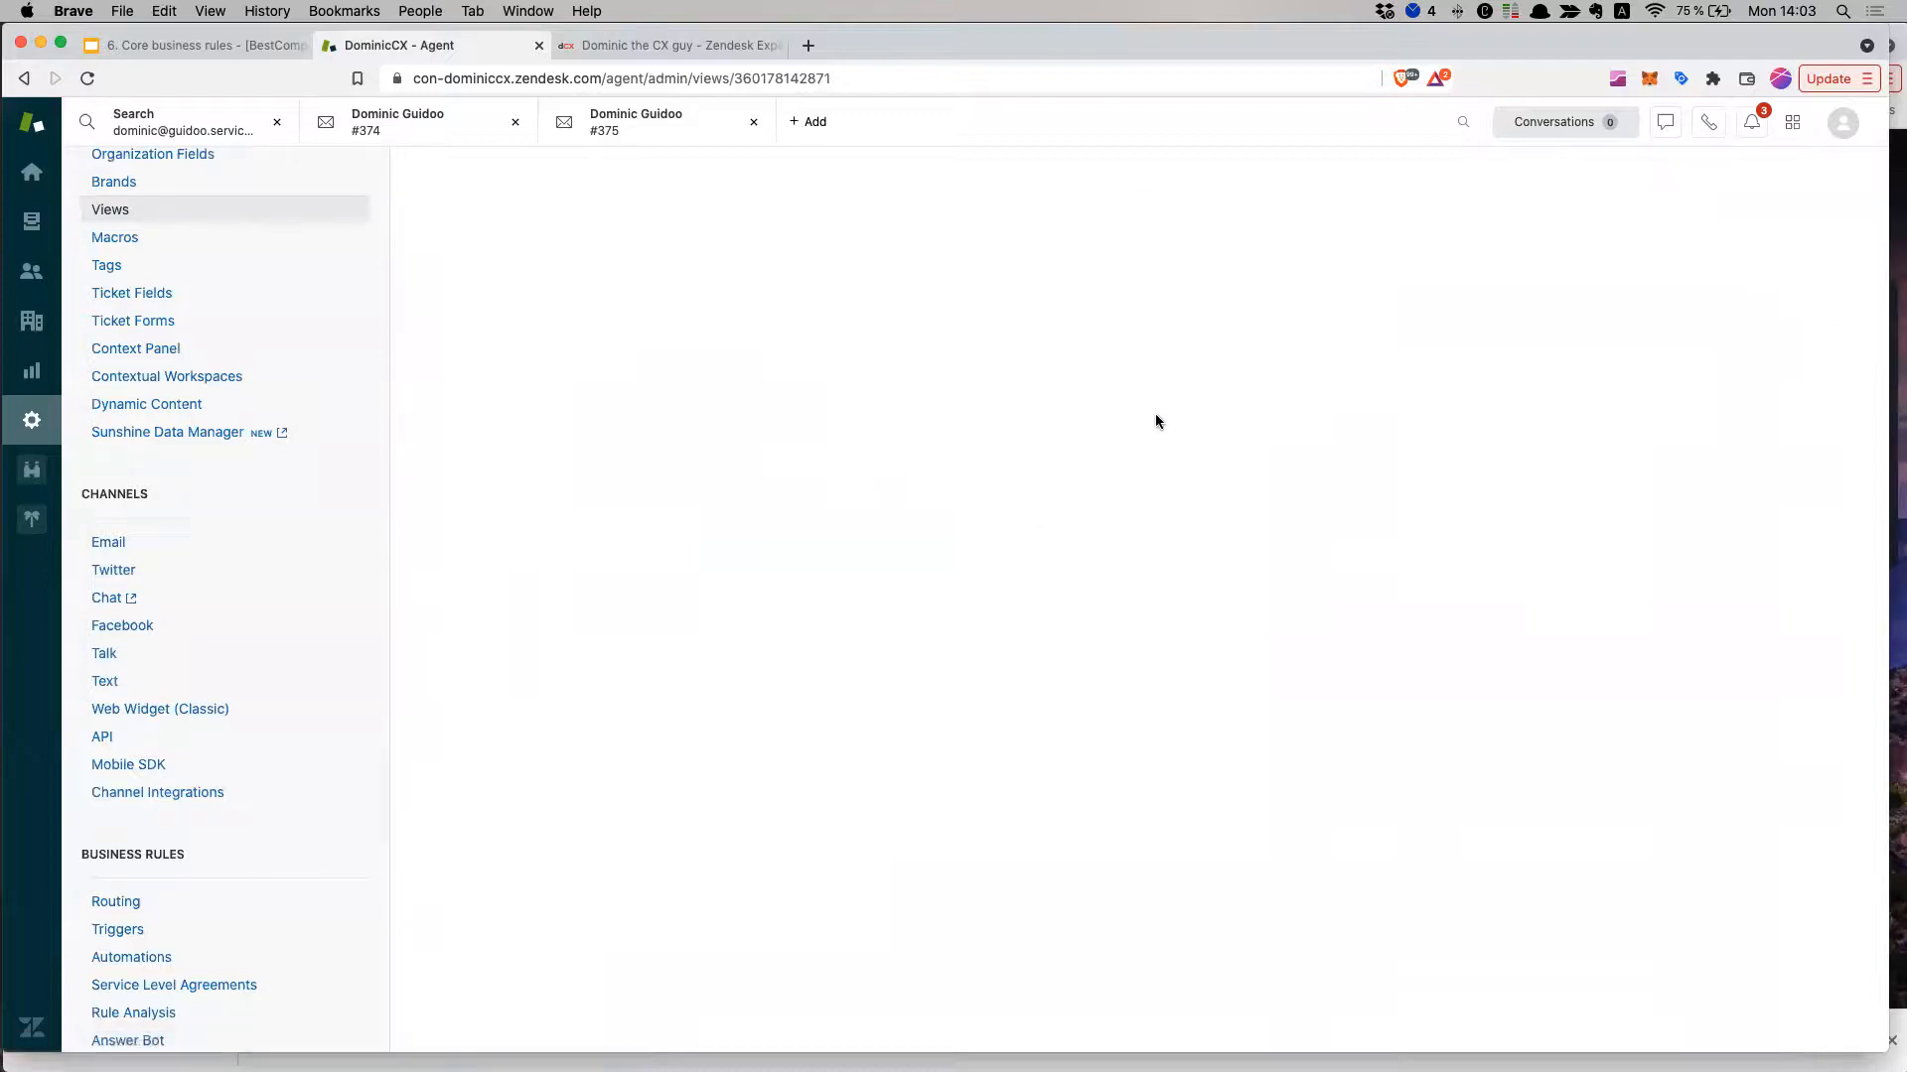
scroll(1084, 619, down, 3)
scroll(1084, 618, up, 3)
scroll(950, 571, down, 6)
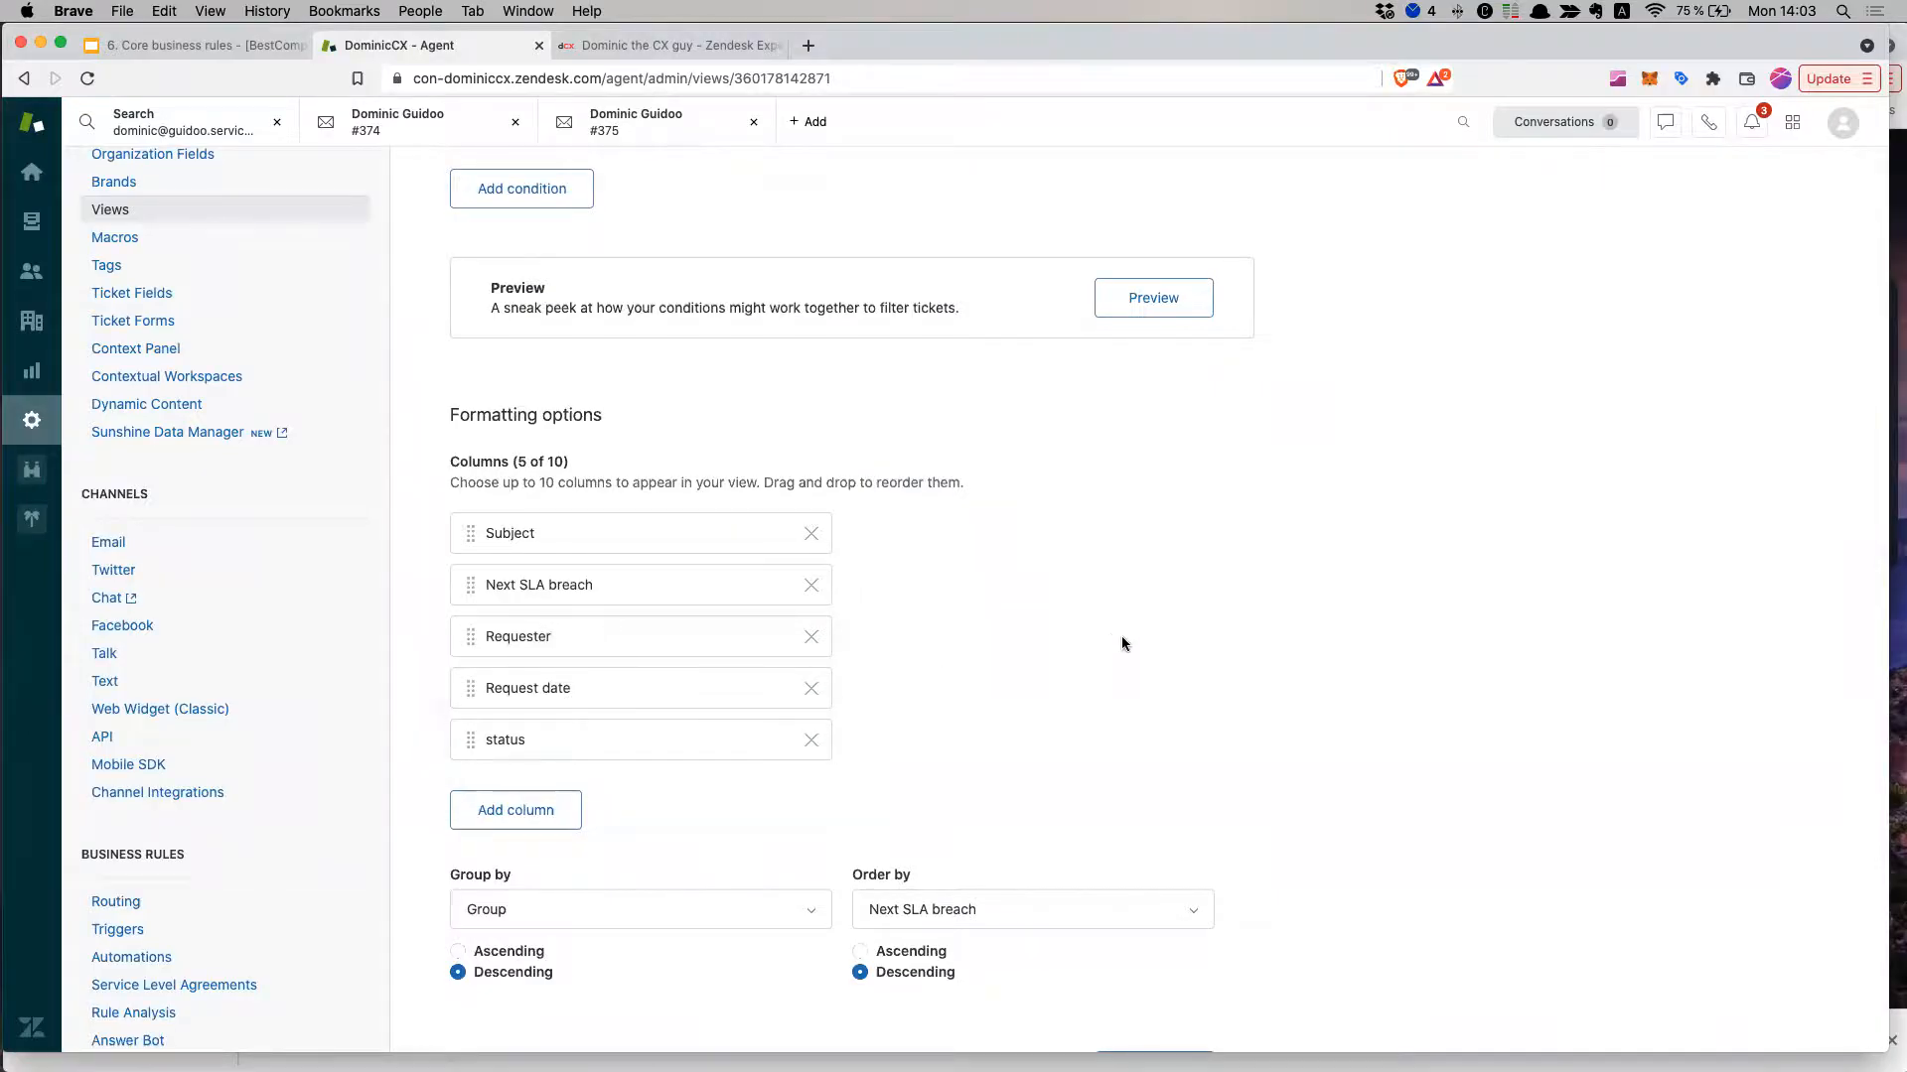
scroll(1122, 635, up, 7)
click(33, 223)
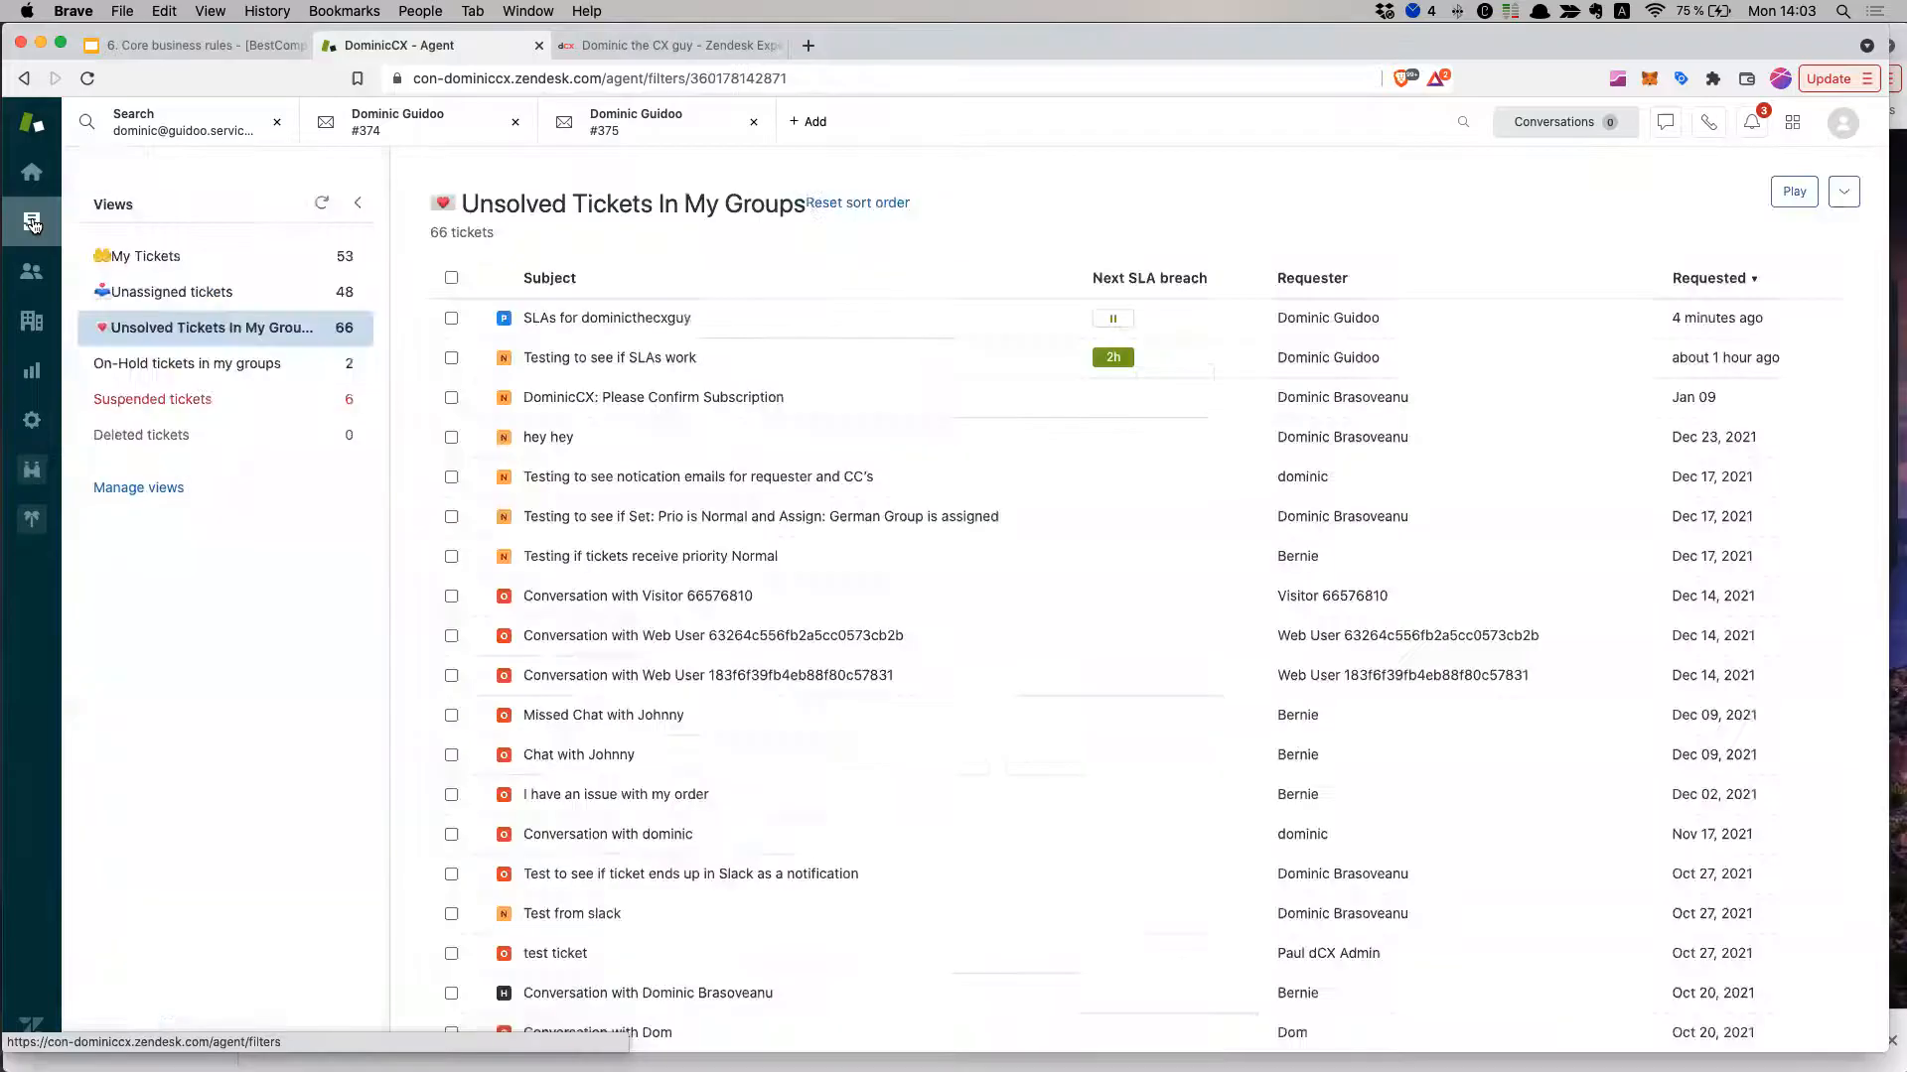